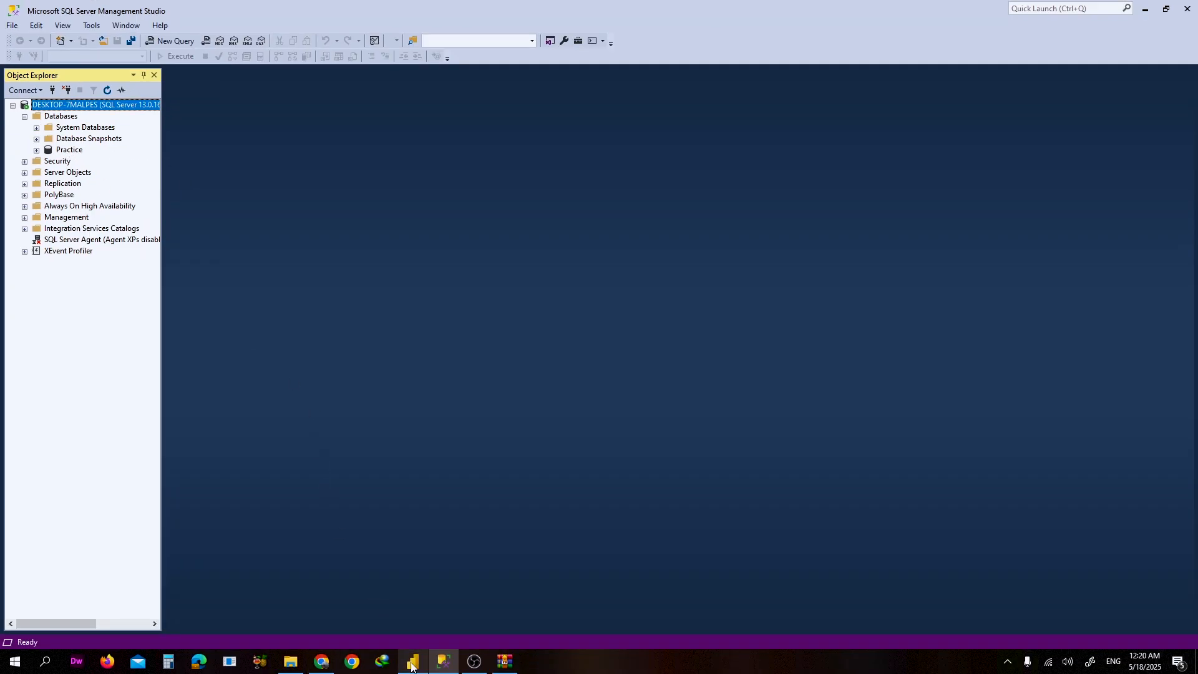
Switch to Power BI Desktop and start a SQL Server database connection with DESKTOP-7MALPES as the server
{"action": "left_click", "coordinate": [412, 662]}
{"action": "left_click", "coordinate": [122, 84]}
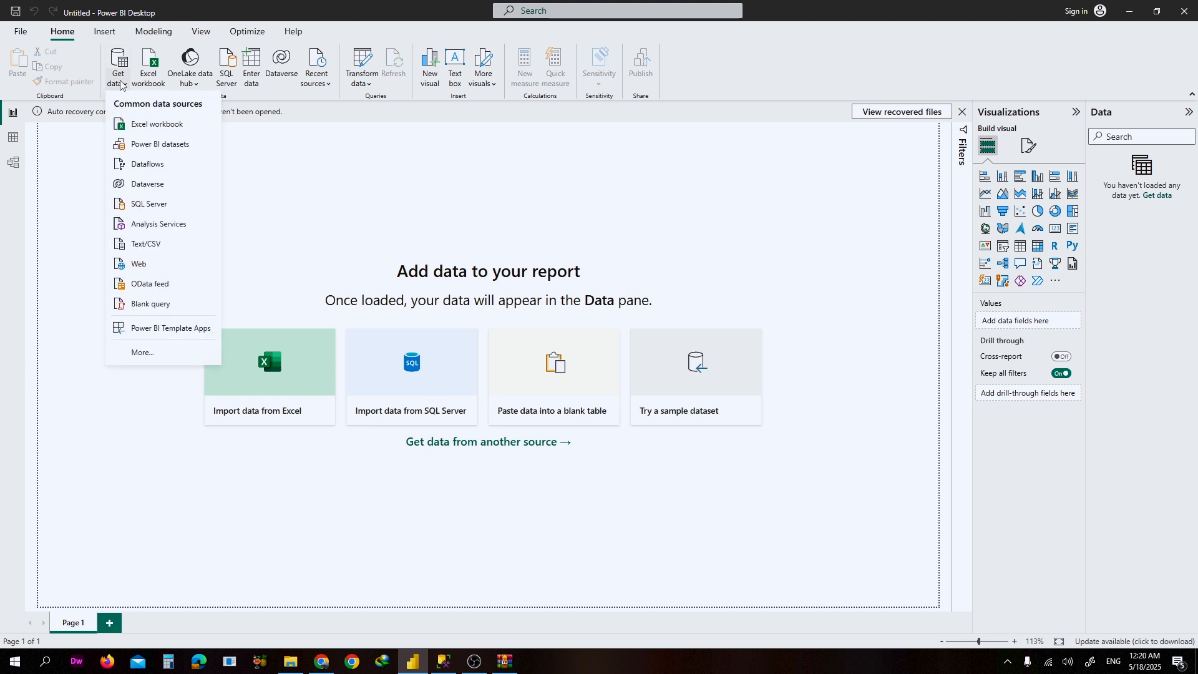
{"action": "left_click", "coordinate": [146, 206]}
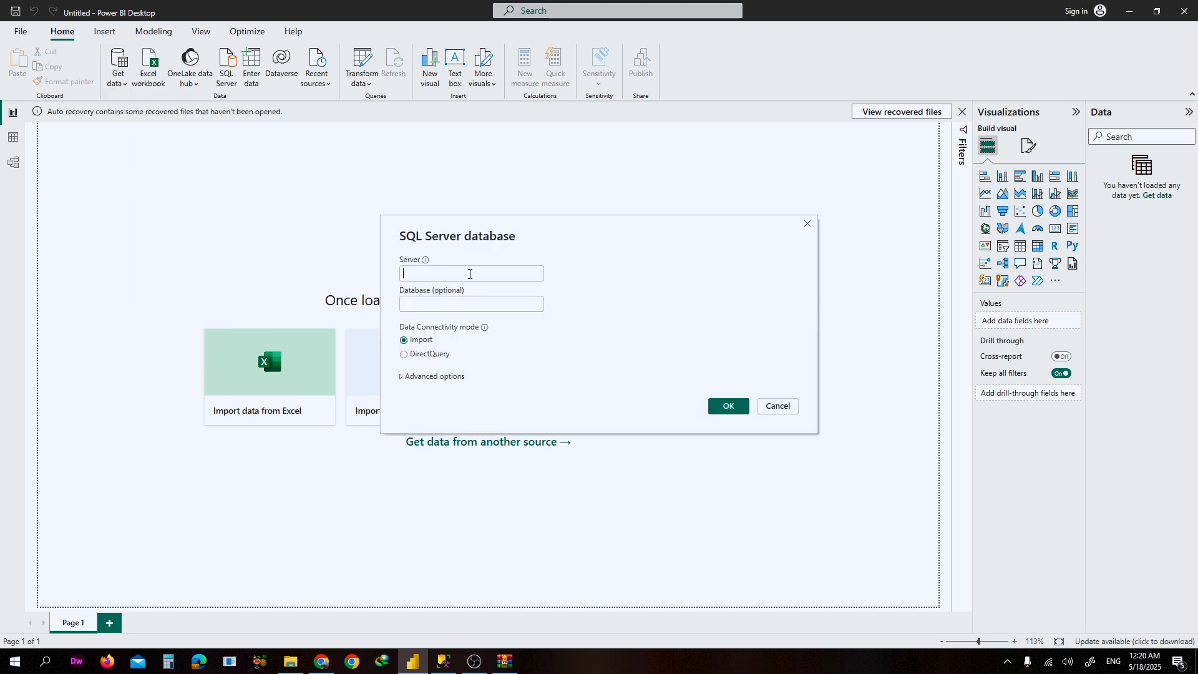
{"action": "left_click", "coordinate": [465, 272]}
{"action": "key", "text": "super+v"}
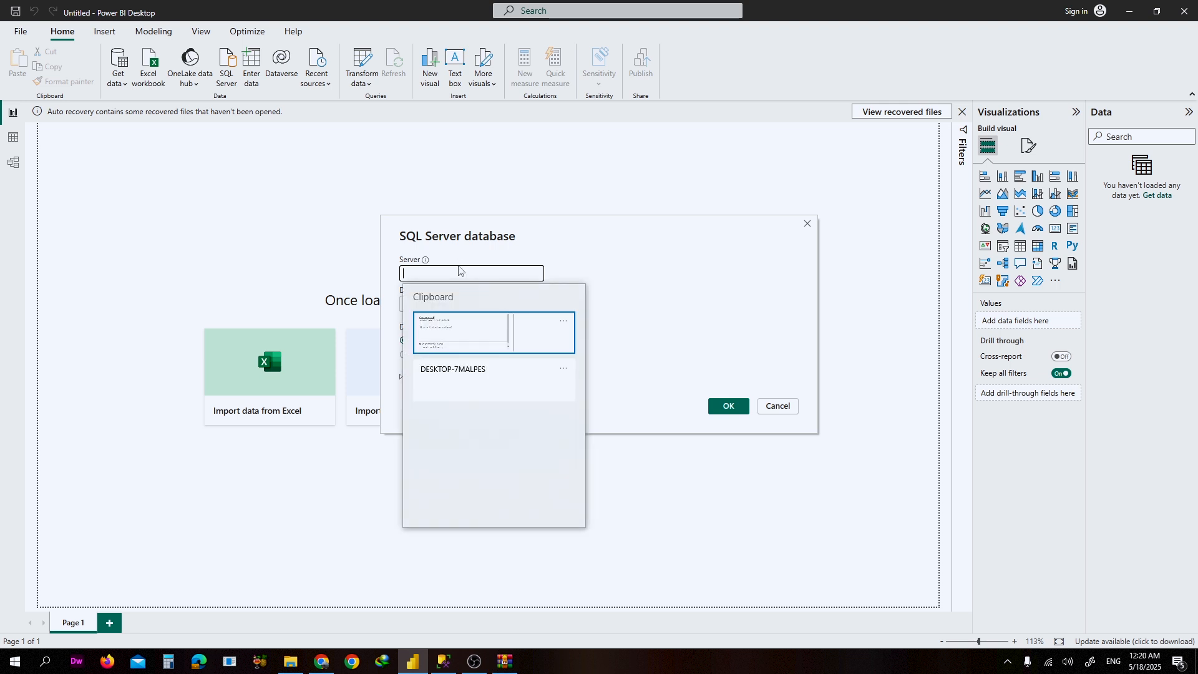
{"action": "left_click", "coordinate": [460, 386]}
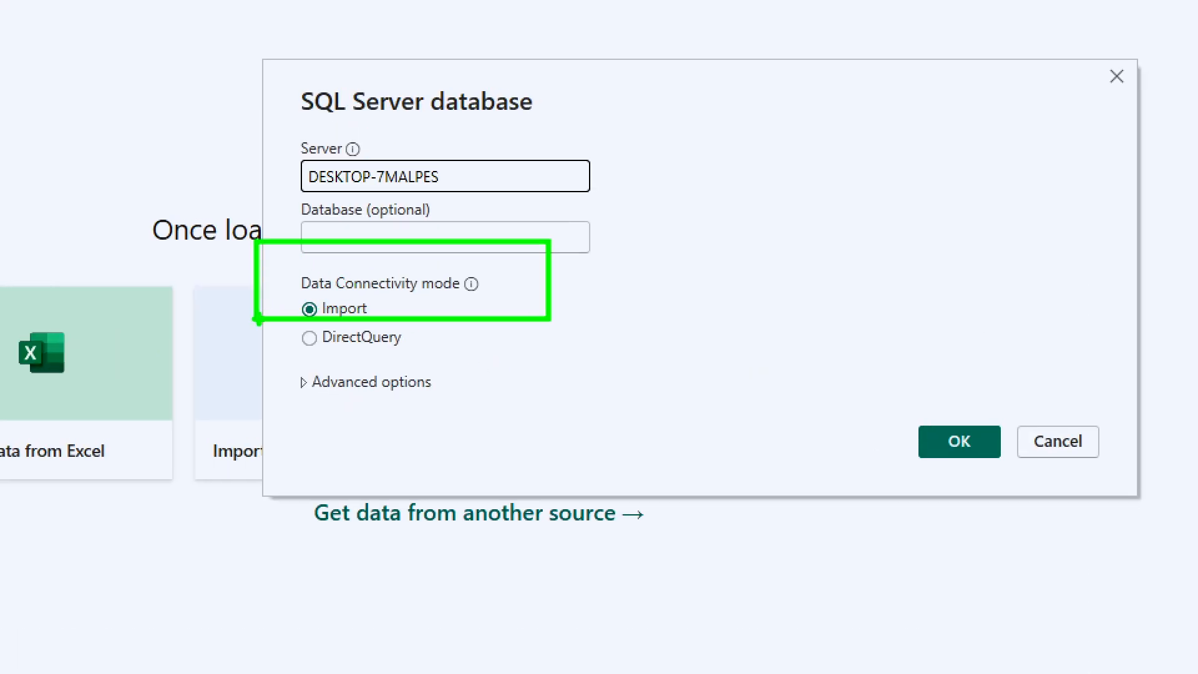
{"action": "left_click_drag", "start_coordinate": [380, 312], "coordinate": [835, 322]}
{"action": "mouse_move", "coordinate": [777, 286]}
{"action": "left_mouse_down"}
{"action": "mouse_move", "coordinate": [915, 325]}
{"action": "mouse_move", "coordinate": [852, 358]}
{"action": "left_mouse_up"}
{"action": "left_click_drag", "start_coordinate": [961, 285], "coordinate": [990, 415]}
{"action": "mouse_move", "coordinate": [950, 271]}
{"action": "left_mouse_down"}
{"action": "mouse_move", "coordinate": [967, 244]}
{"action": "mouse_move", "coordinate": [1061, 413]}
{"action": "mouse_move", "coordinate": [1006, 416]}
{"action": "left_mouse_up"}
{"action": "left_click_drag", "start_coordinate": [987, 304], "coordinate": [1014, 297]}
{"action": "left_click_drag", "start_coordinate": [932, 333], "coordinate": [1068, 313]}
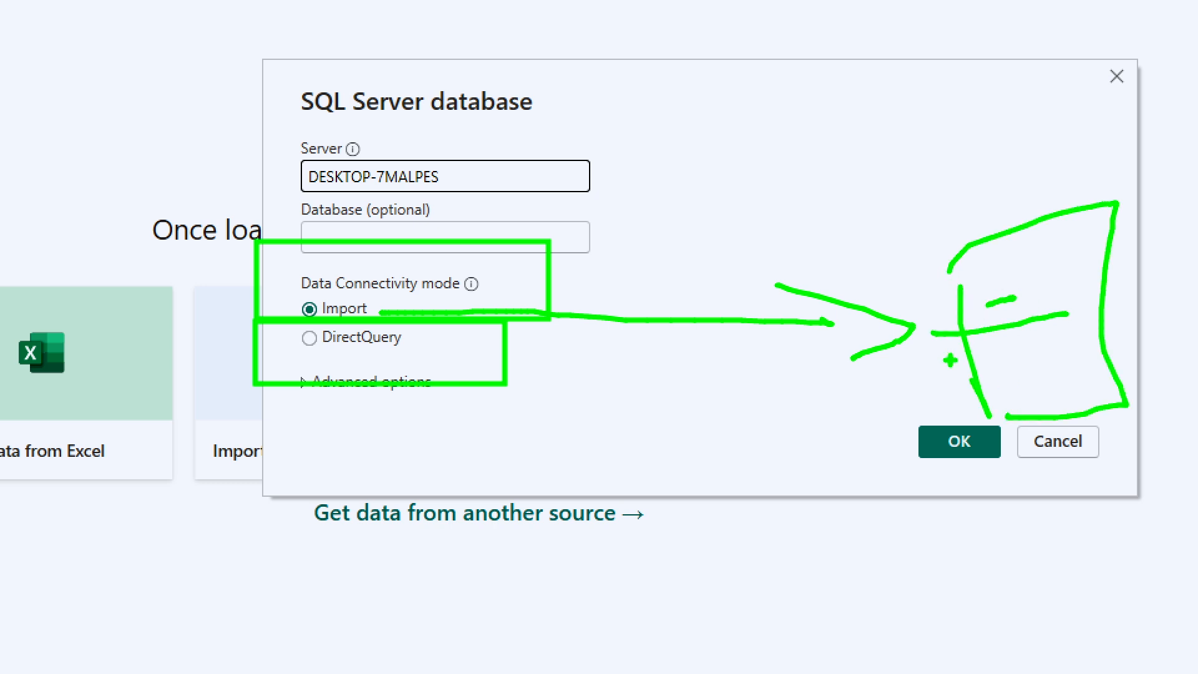
{"action": "left_click_drag", "start_coordinate": [960, 360], "coordinate": [1059, 351]}
{"action": "left_click_drag", "start_coordinate": [1003, 384], "coordinate": [1072, 379]}
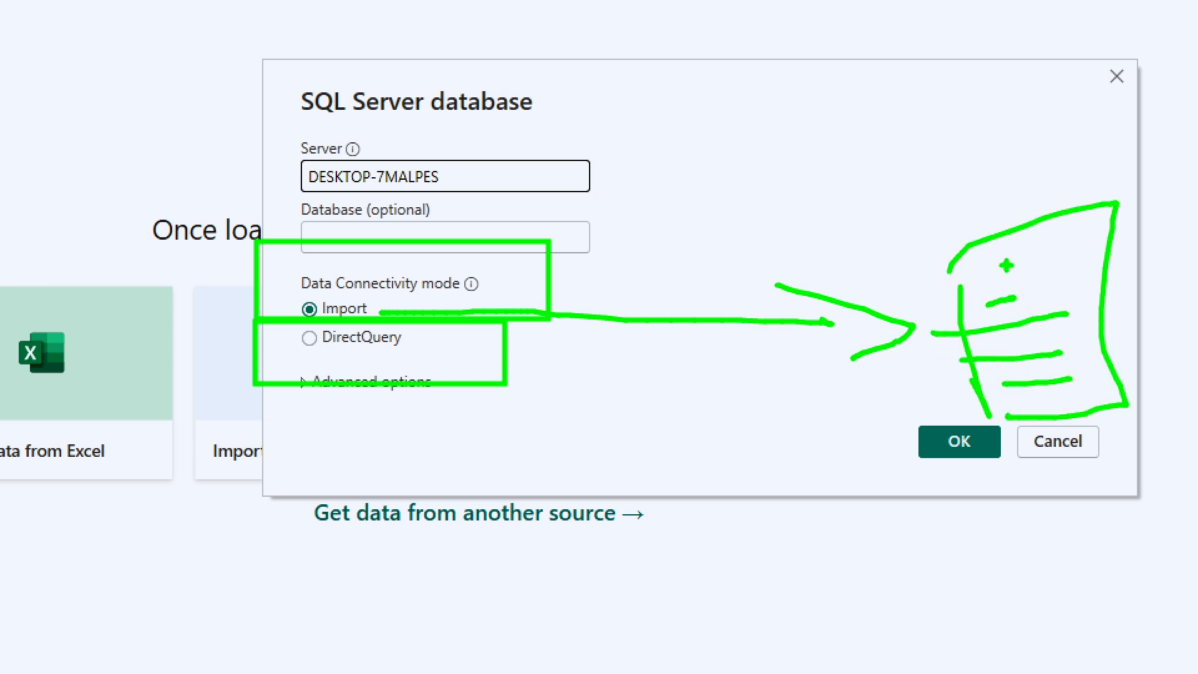
{"action": "mouse_move", "coordinate": [1006, 265]}
{"action": "left_mouse_down"}
{"action": "mouse_move", "coordinate": [749, 1]}
{"action": "mouse_move", "coordinate": [415, 19]}
{"action": "mouse_move", "coordinate": [414, 41]}
{"action": "left_mouse_up"}
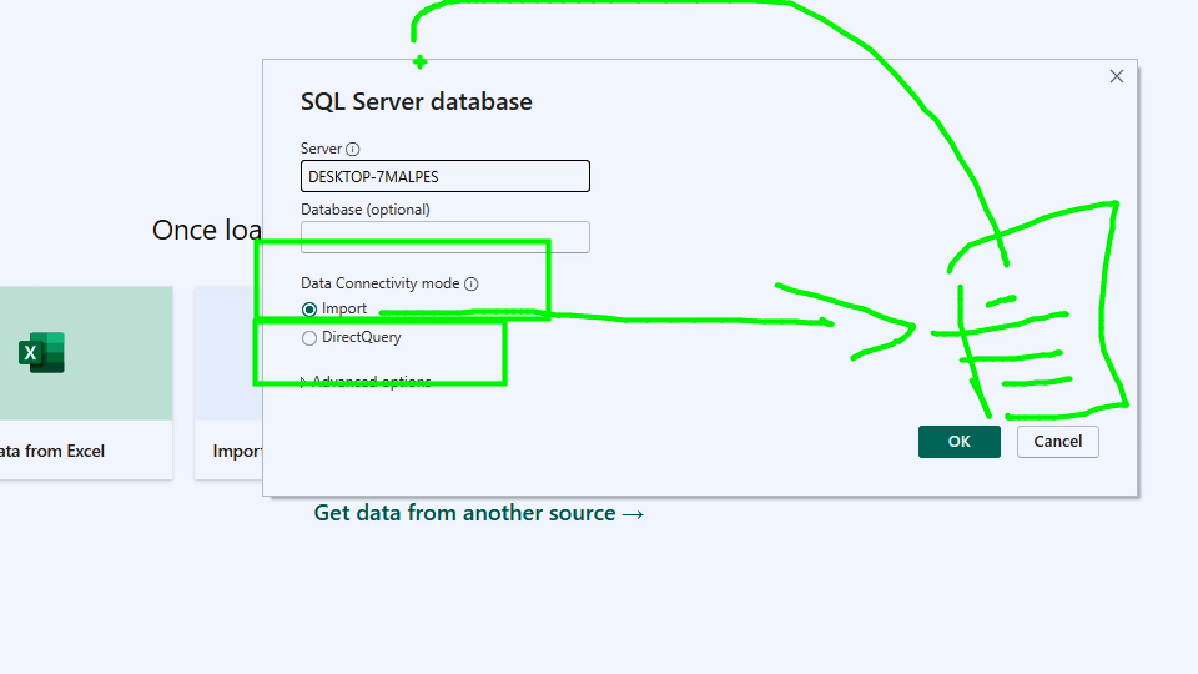
{"action": "key", "text": "Escape"}
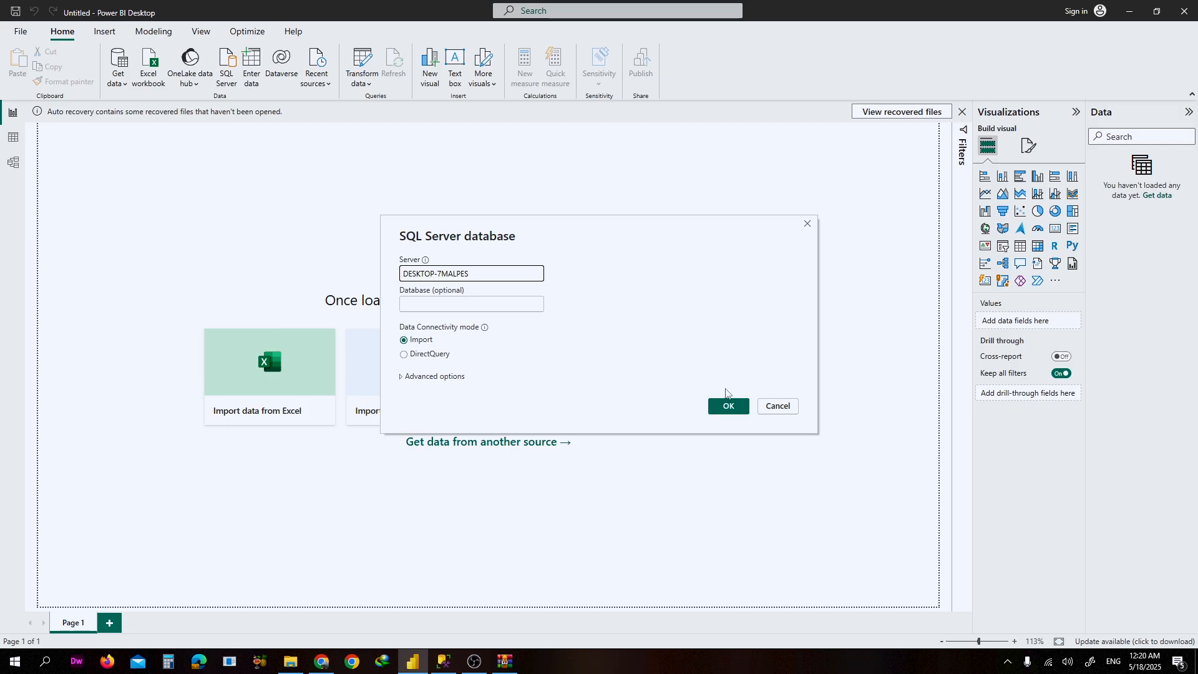
Connect in Import mode, load only the Financial table from the Practice database, and expand its field list
{"action": "left_click", "coordinate": [728, 407]}
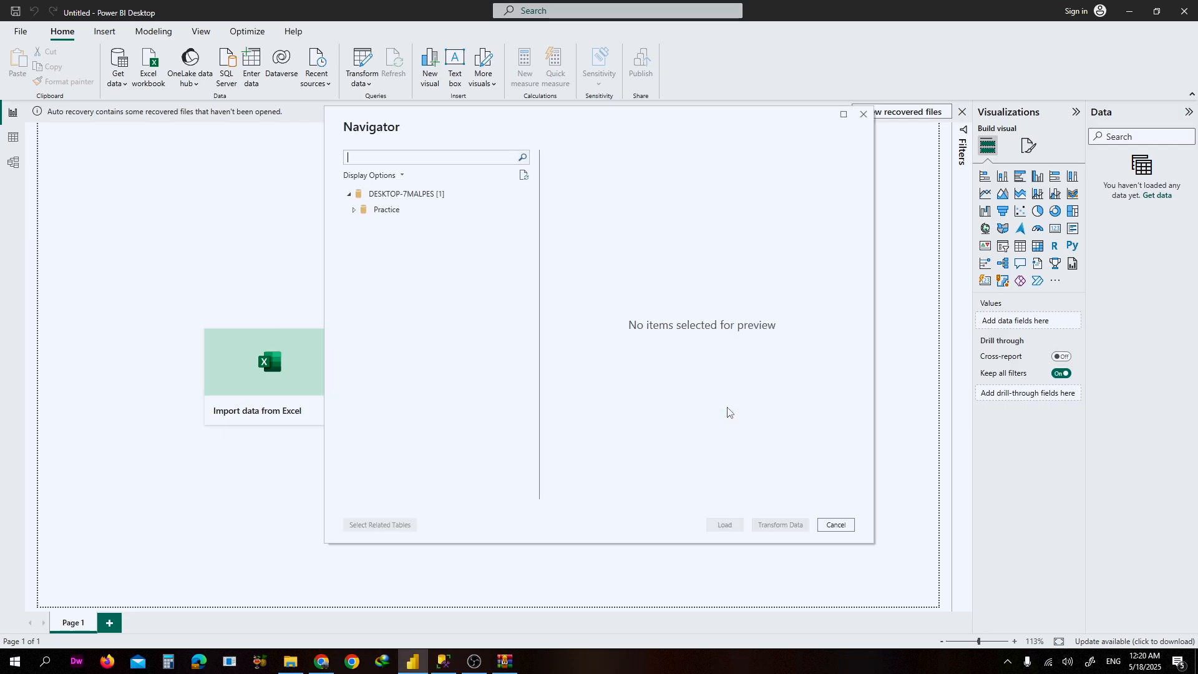
{"action": "left_click", "coordinate": [354, 210]}
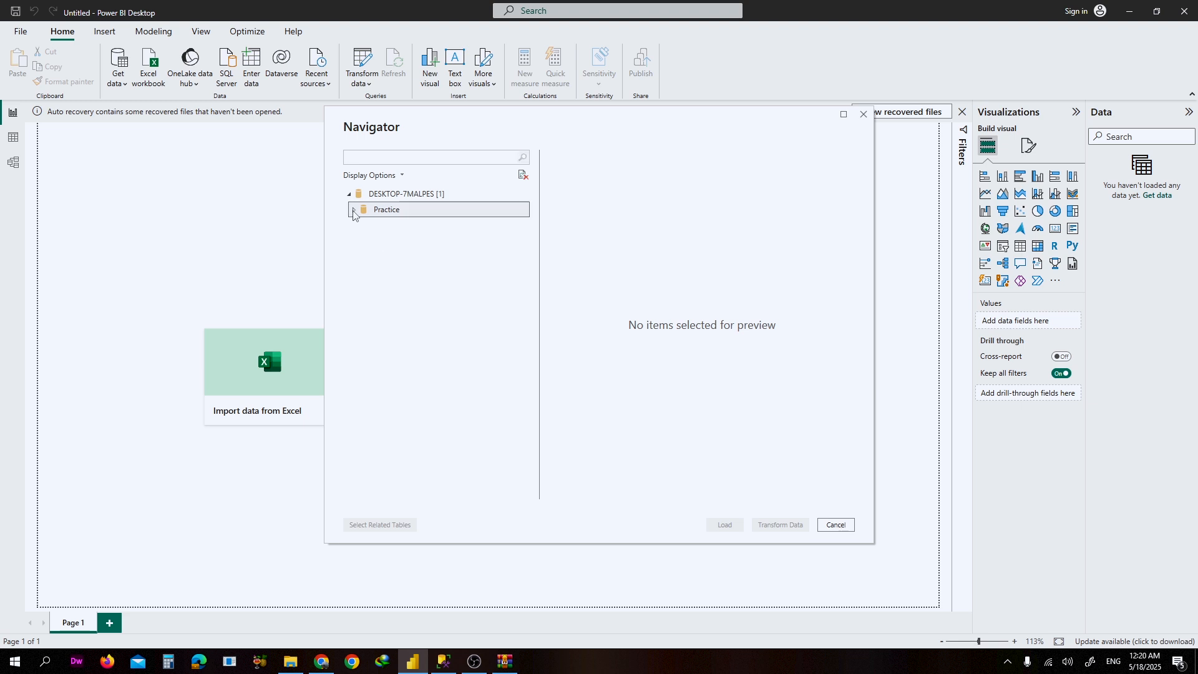
{"action": "left_click", "coordinate": [368, 242]}
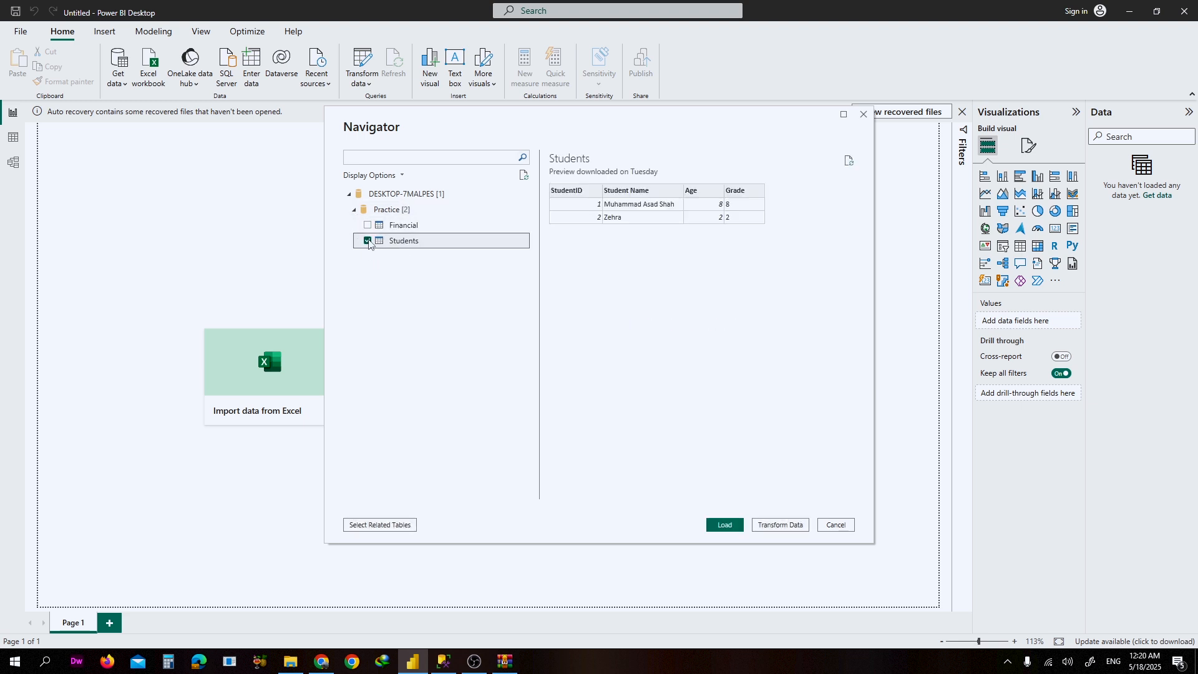
{"action": "left_click", "coordinate": [369, 240]}
{"action": "left_click", "coordinate": [367, 225]}
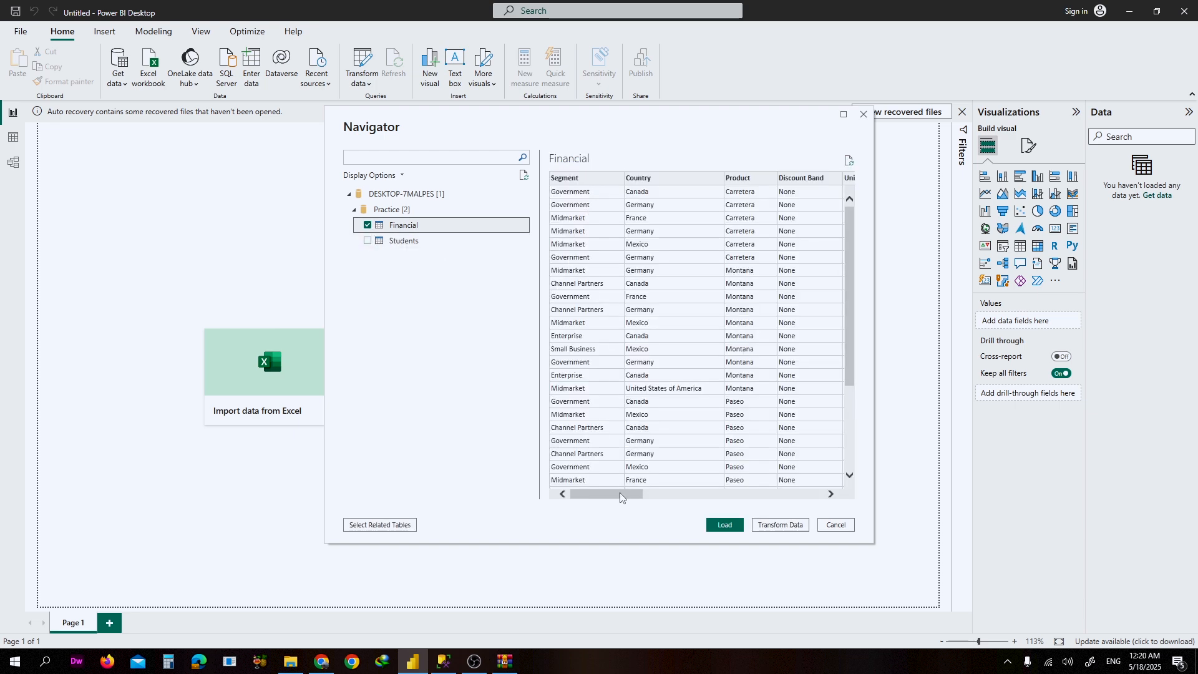
{"action": "left_click_drag", "start_coordinate": [620, 493], "coordinate": [717, 497]}
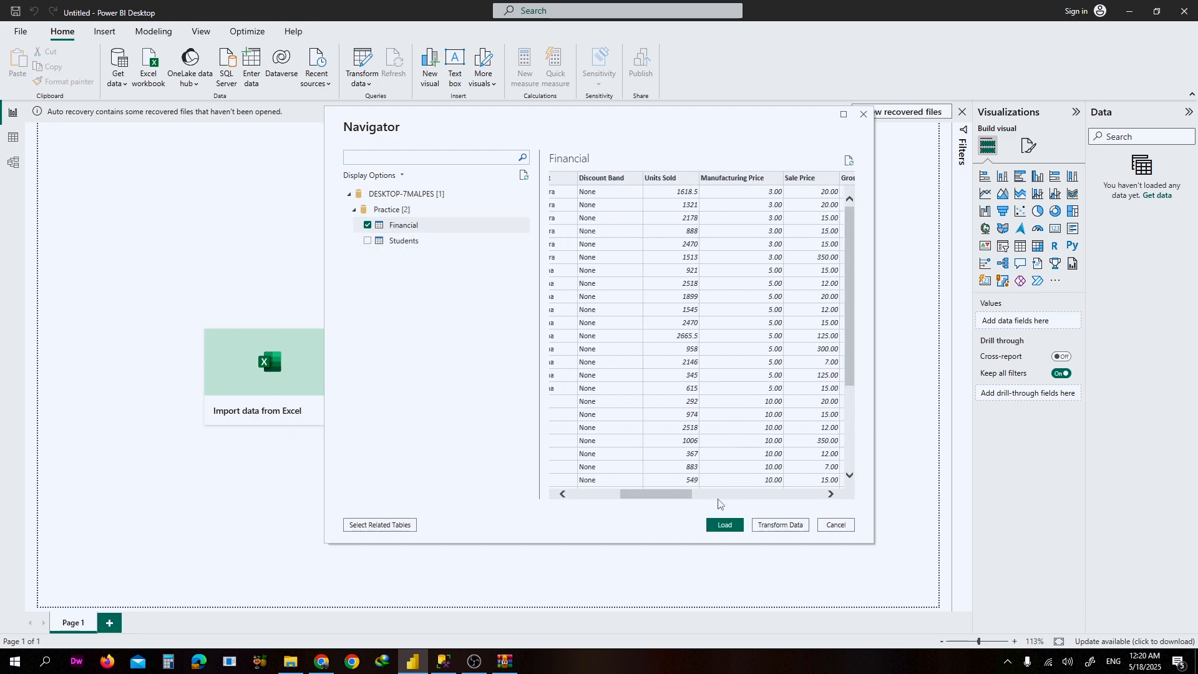
{"action": "left_click", "coordinate": [726, 525]}
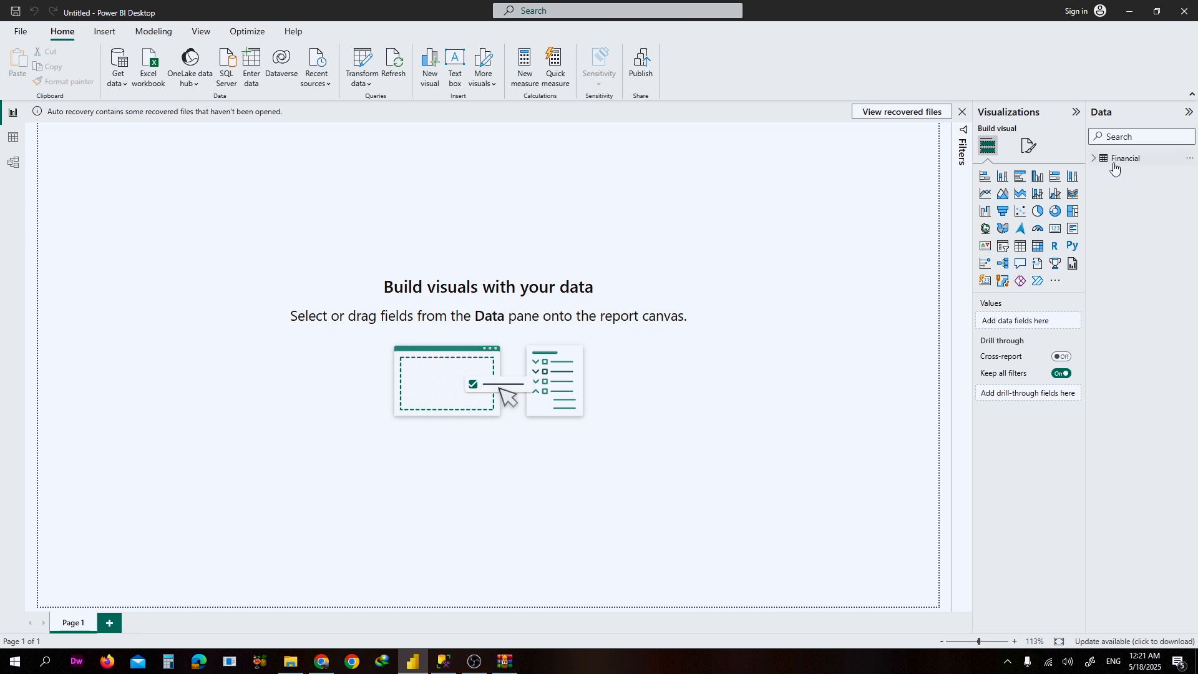
{"action": "left_click", "coordinate": [1093, 161]}
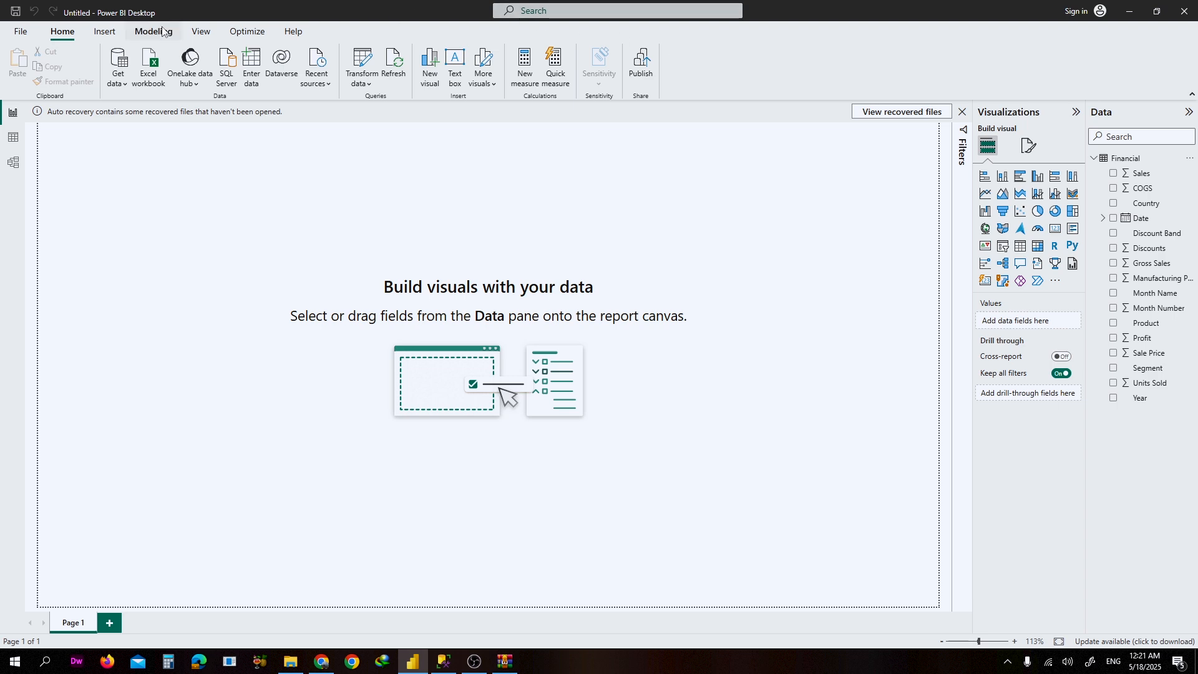
{"action": "left_click", "coordinate": [160, 32]}
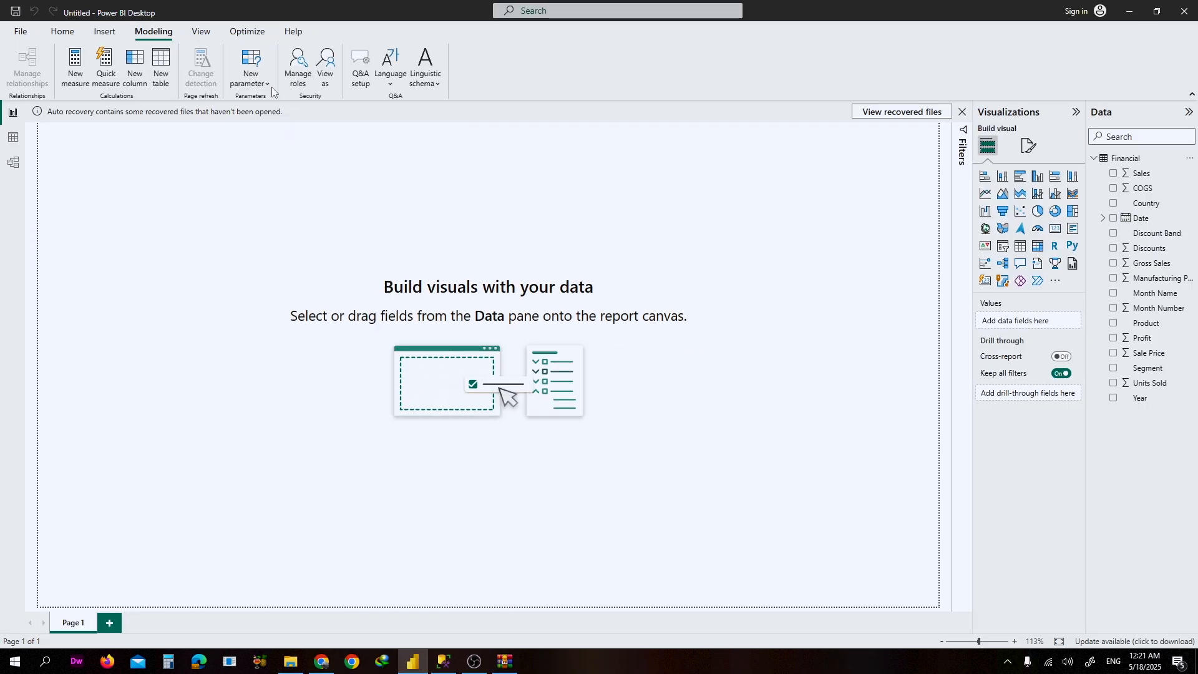
{"action": "left_click", "coordinate": [454, 169]}
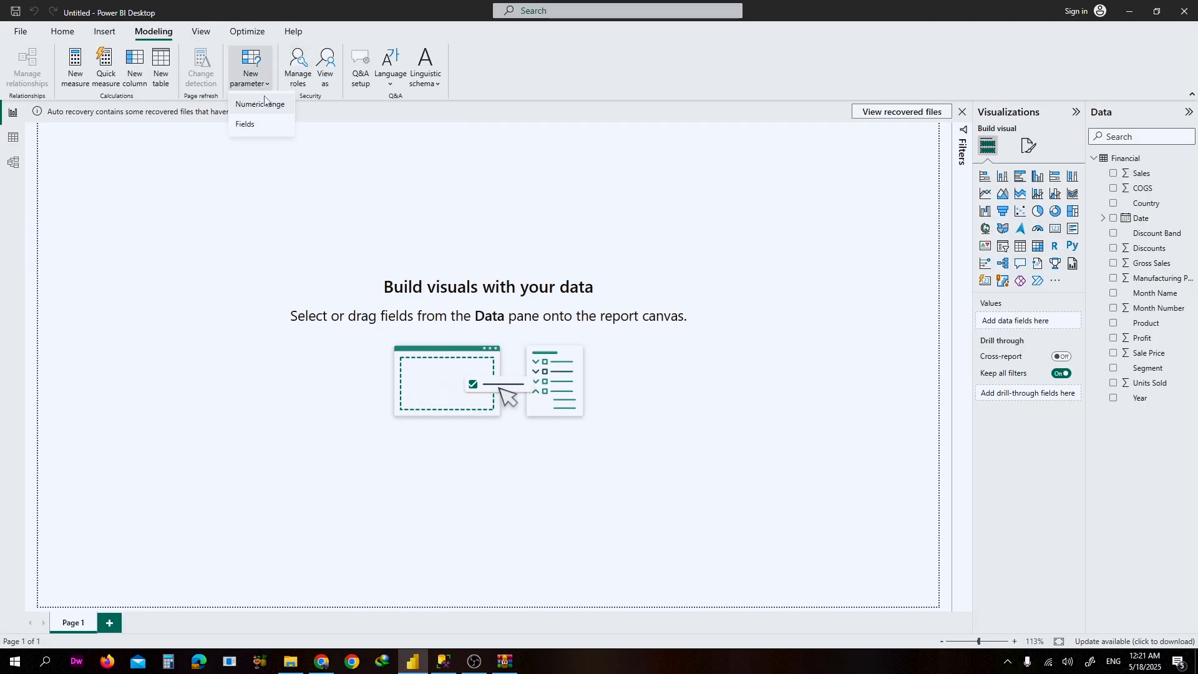
{"action": "left_click", "coordinate": [267, 105]}
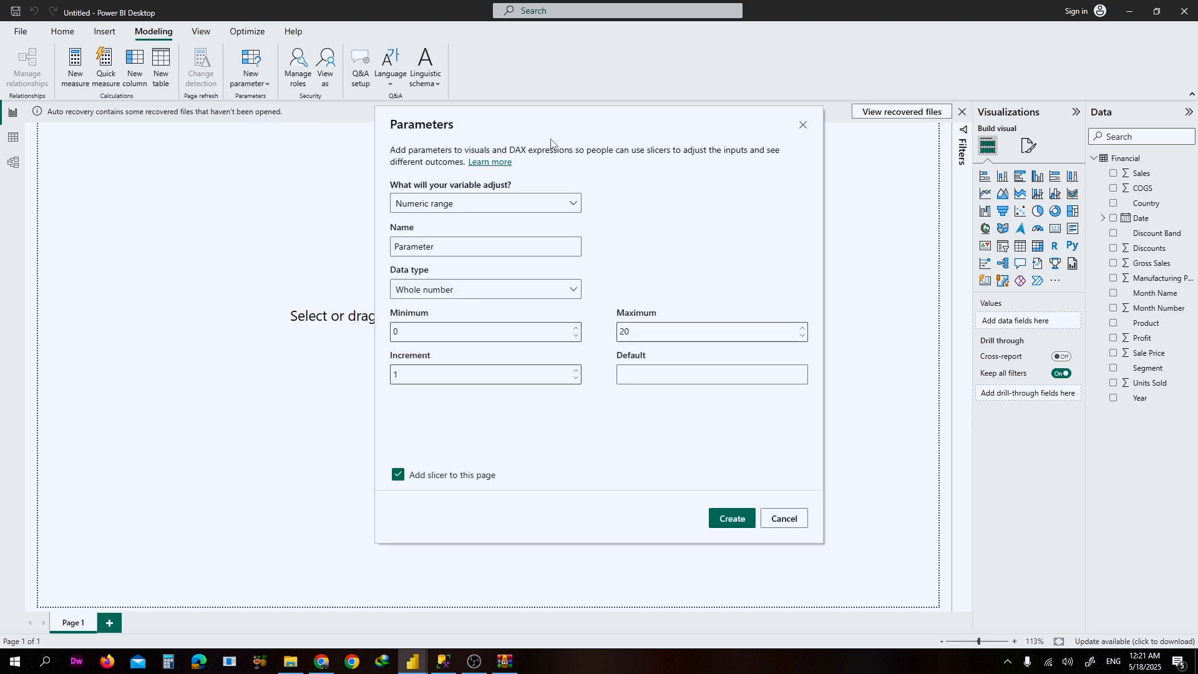
{"action": "left_click_drag", "start_coordinate": [551, 143], "coordinate": [440, 125]}
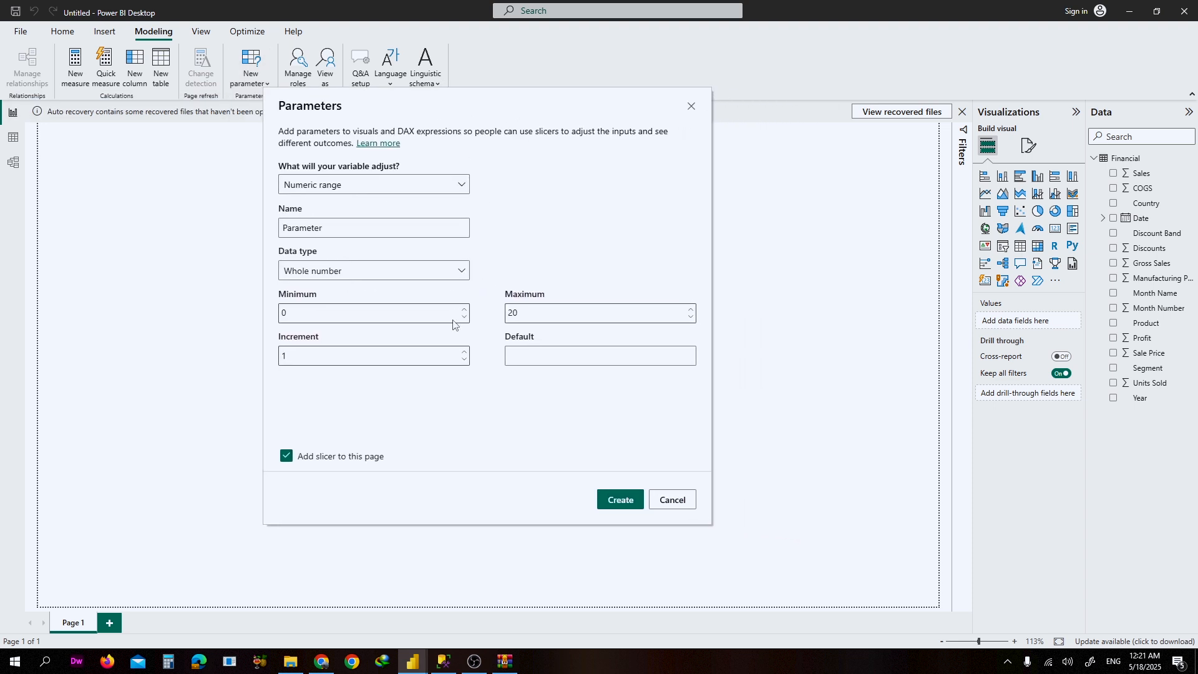
{"action": "left_click", "coordinate": [372, 183]}
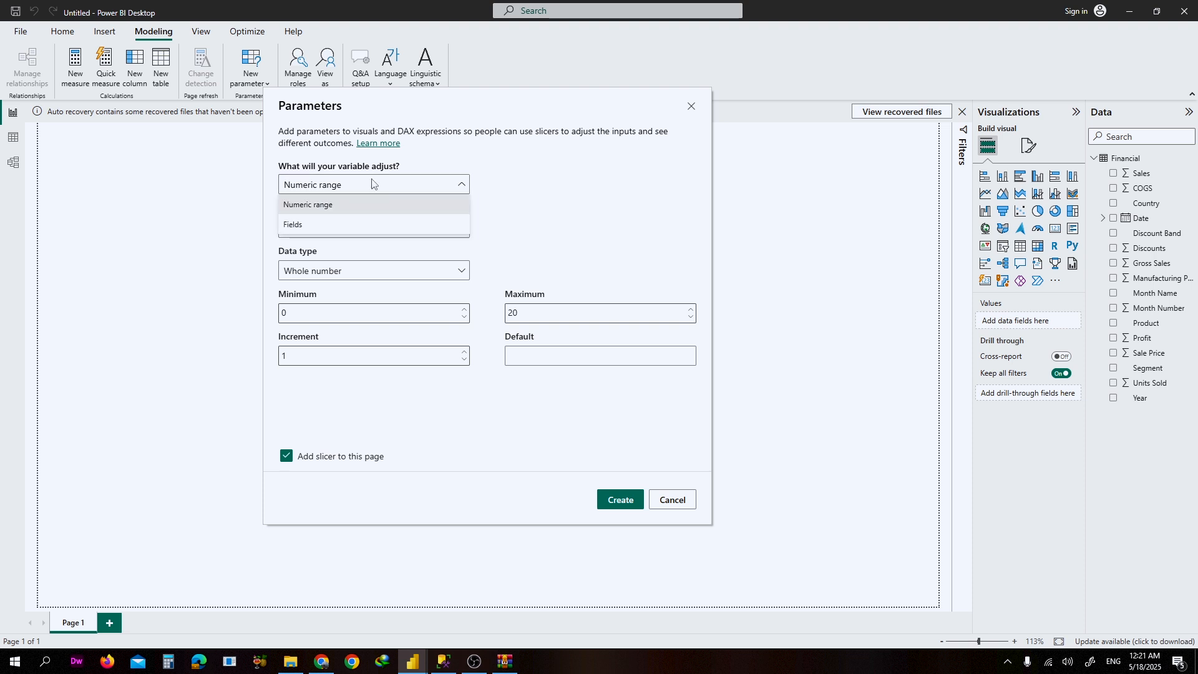
{"action": "left_click", "coordinate": [373, 184]}
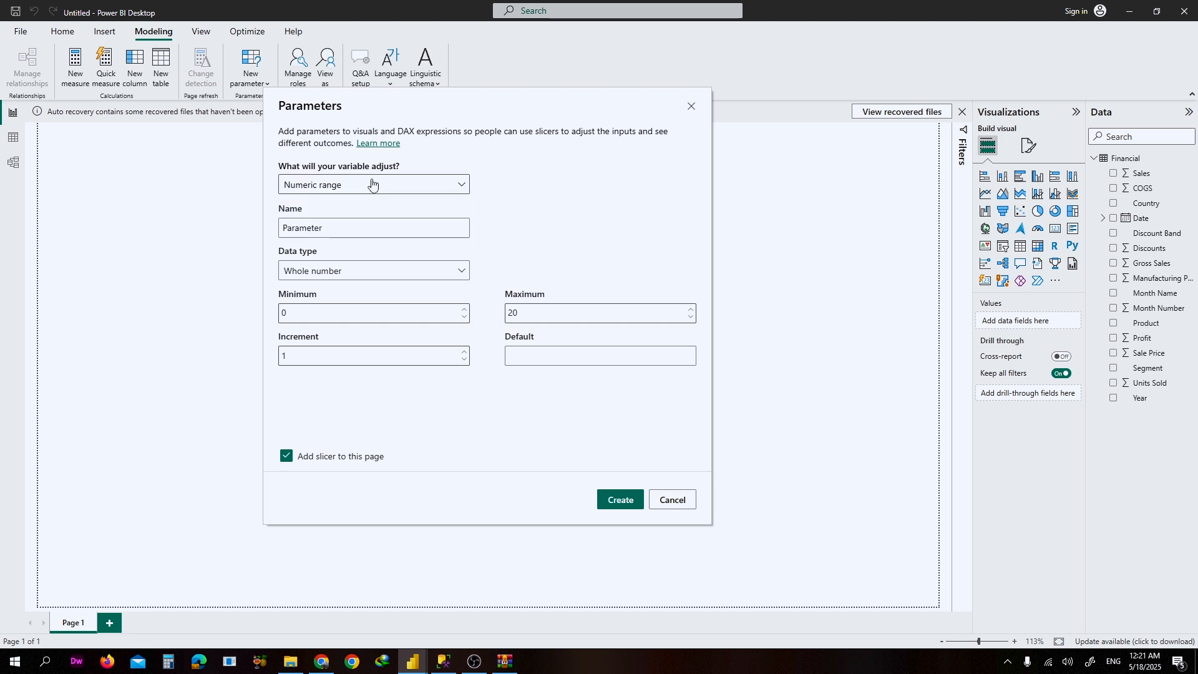
{"action": "double_click", "coordinate": [357, 232]}
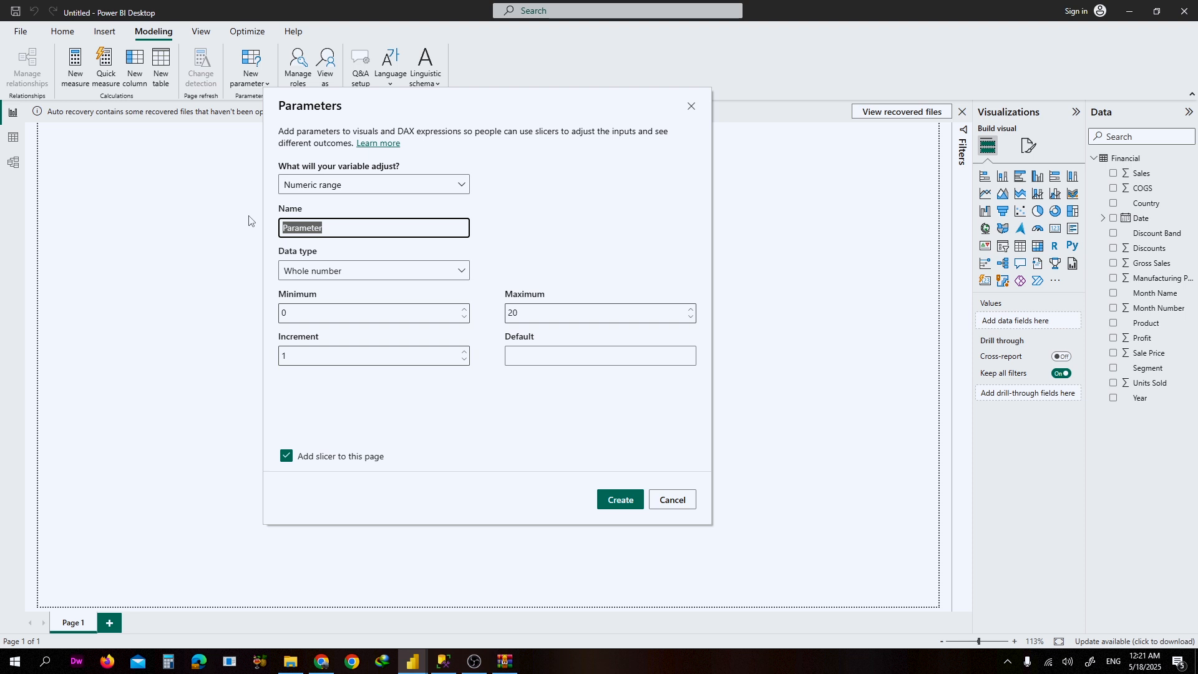
{"action": "type", "text": "Sales Value"}
{"action": "left_click", "coordinate": [476, 663]}
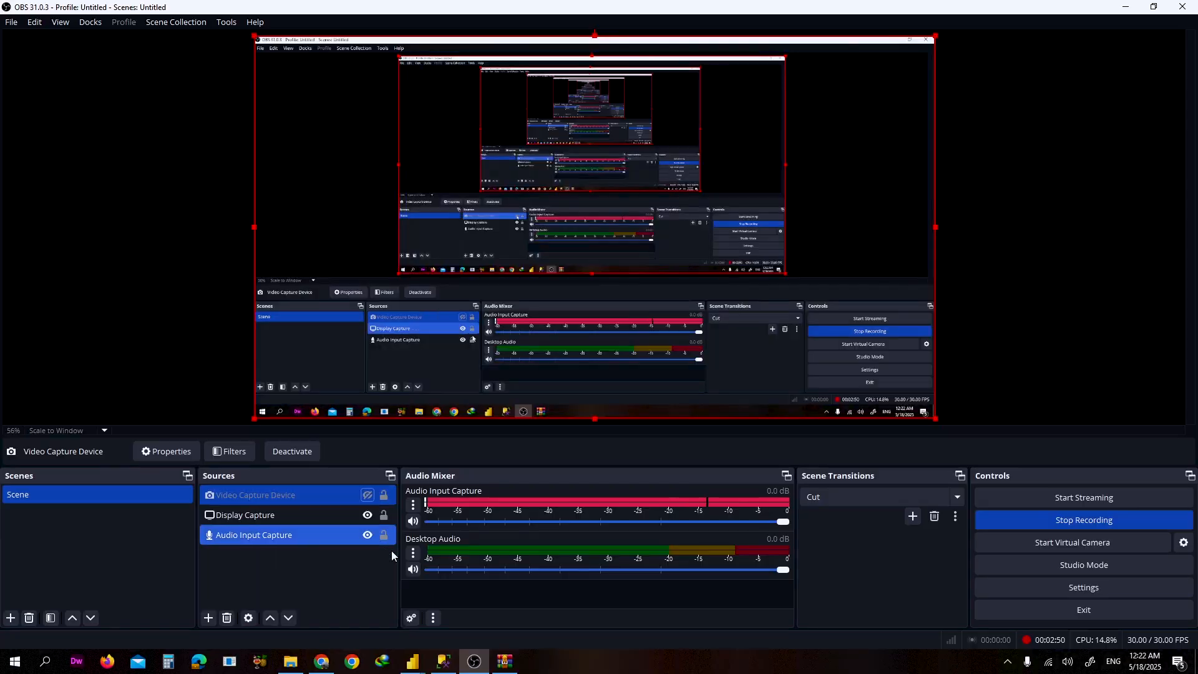
{"action": "mouse_move", "coordinate": [412, 660]}
{"action": "left_click", "coordinate": [475, 612]}
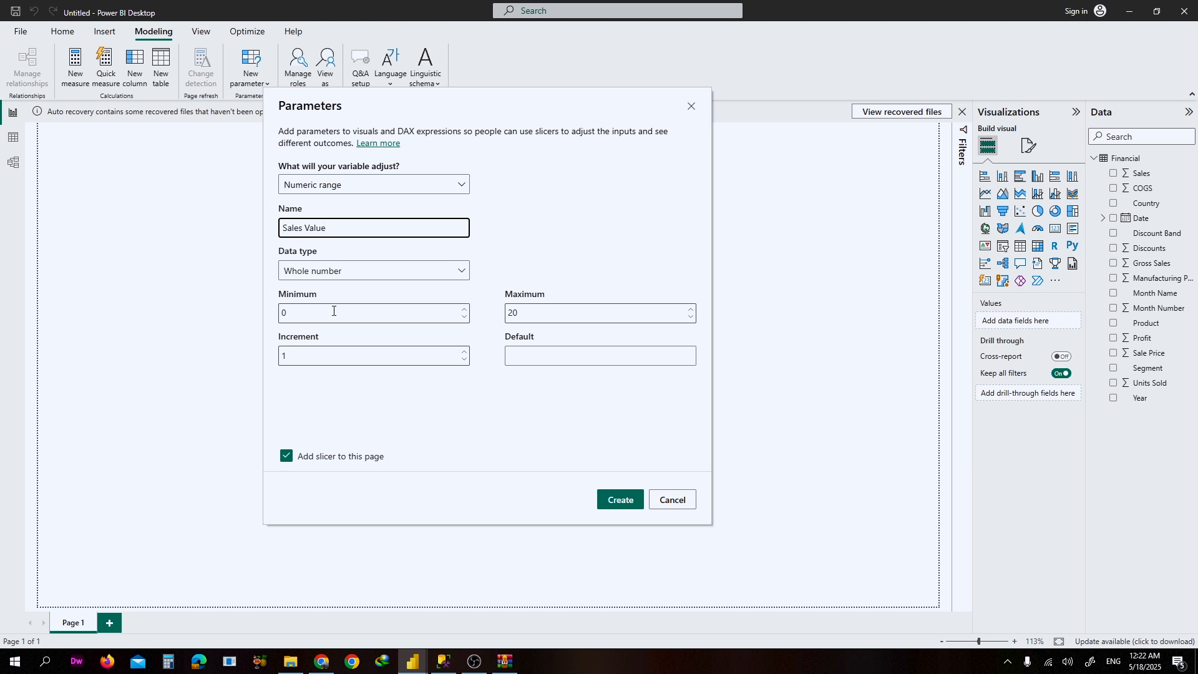
{"action": "left_click_drag", "start_coordinate": [333, 311], "coordinate": [281, 316]}
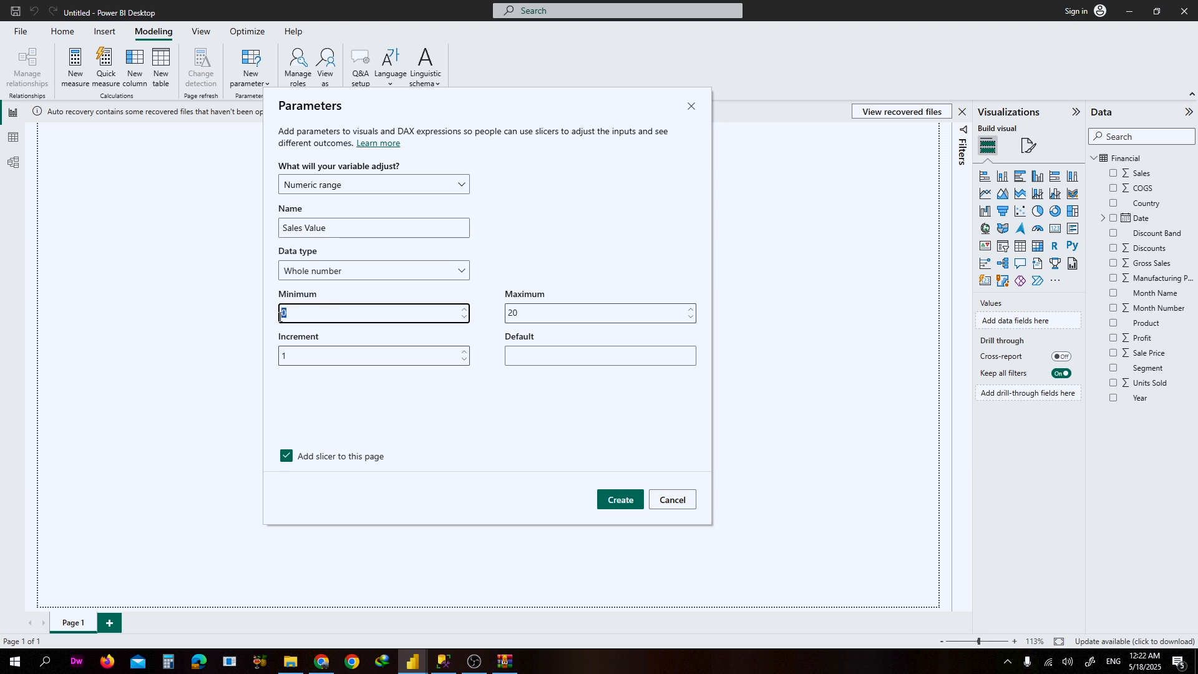
{"action": "left_click_drag", "start_coordinate": [591, 315], "coordinate": [507, 314]}
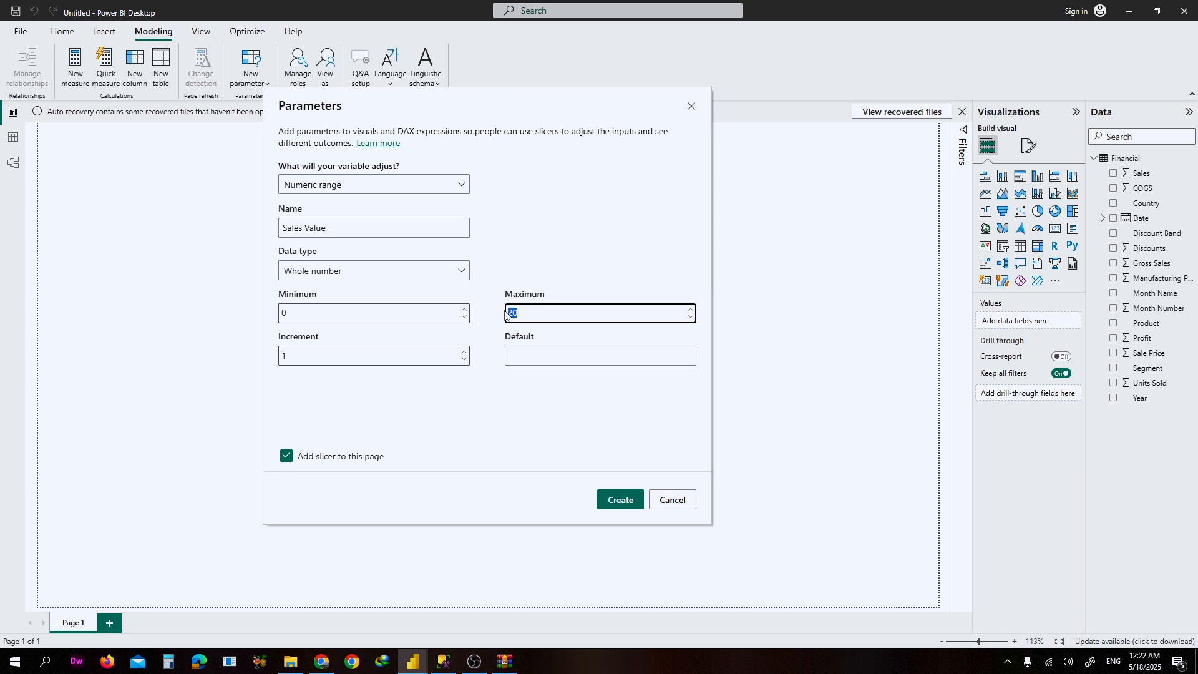
{"action": "left_click_drag", "start_coordinate": [307, 357], "coordinate": [281, 356]}
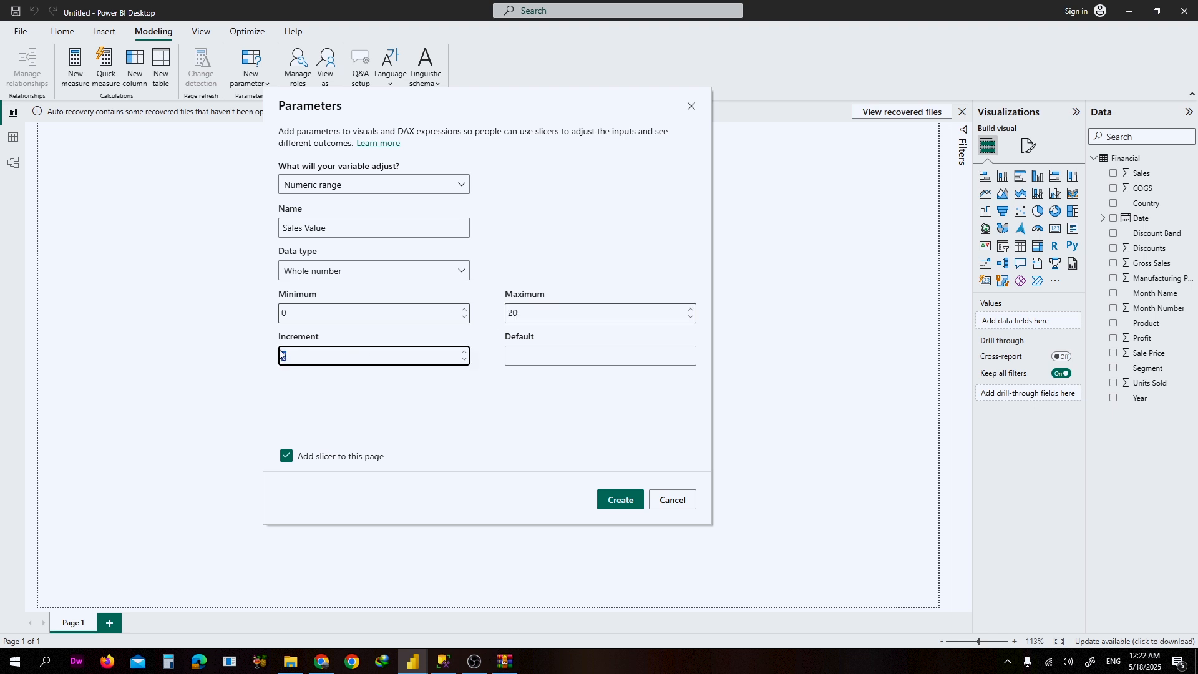
{"action": "left_click", "coordinate": [671, 500]}
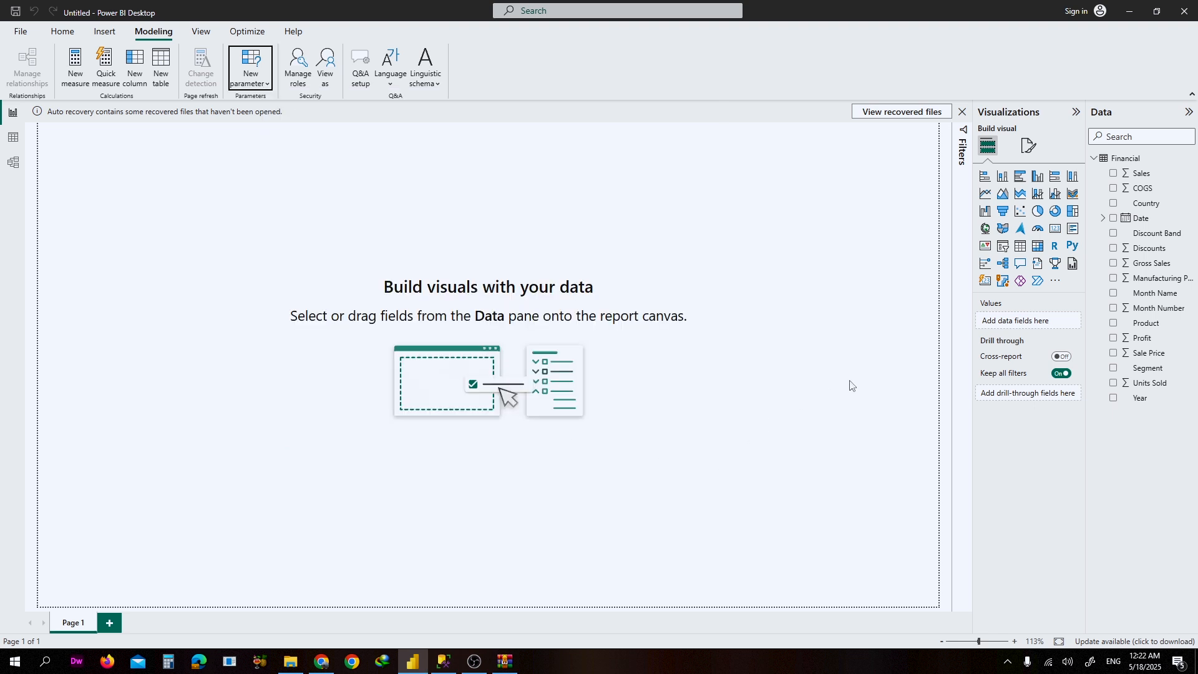
Add a matrix visual with Country as rows and Sales as values, and shrink it to fit its content
{"action": "left_click", "coordinate": [1038, 249]}
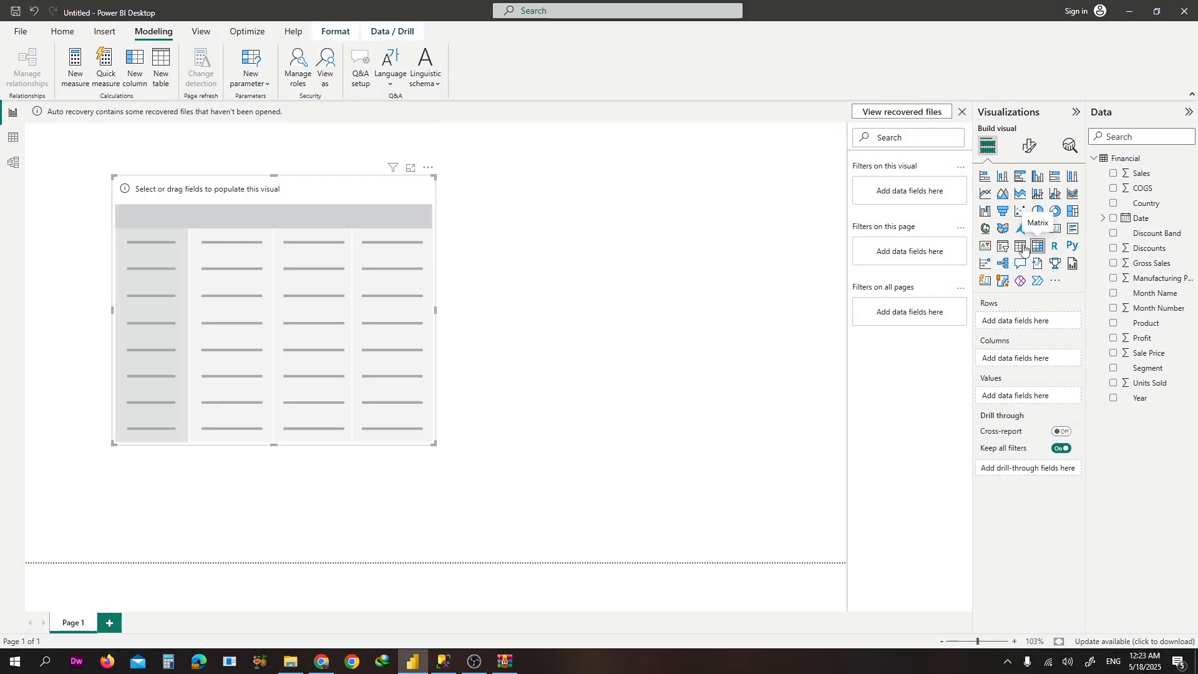
{"action": "left_click", "coordinate": [1038, 246]}
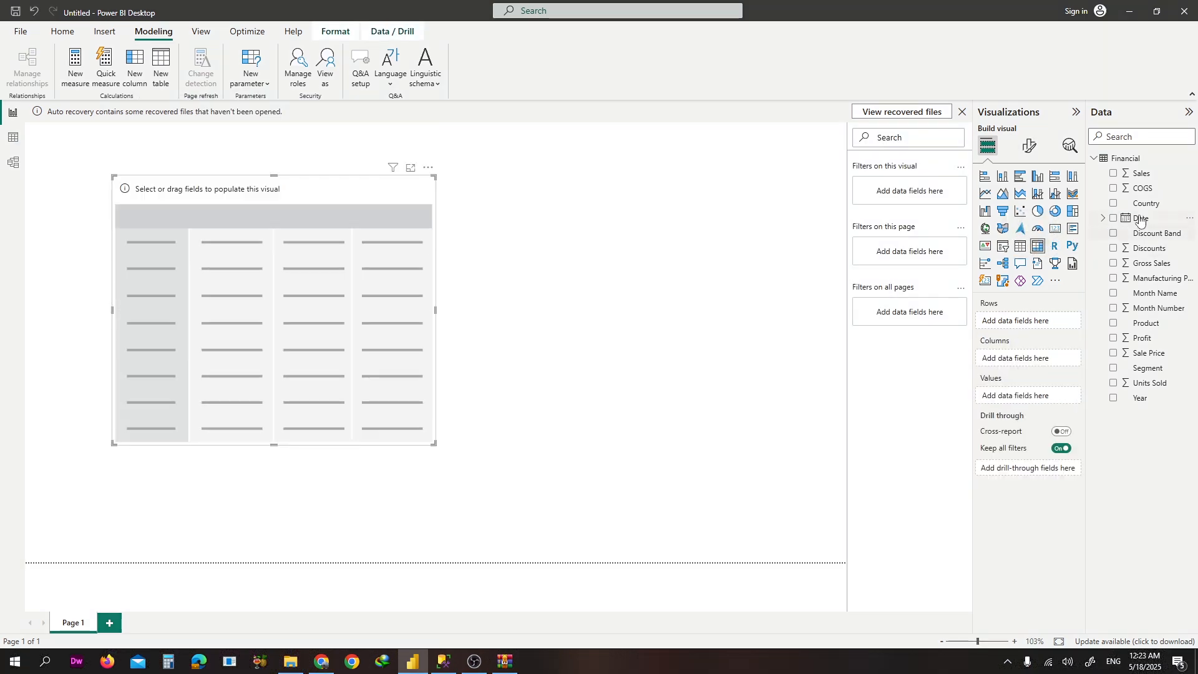
{"action": "left_click_drag", "start_coordinate": [1147, 208], "coordinate": [1044, 331]}
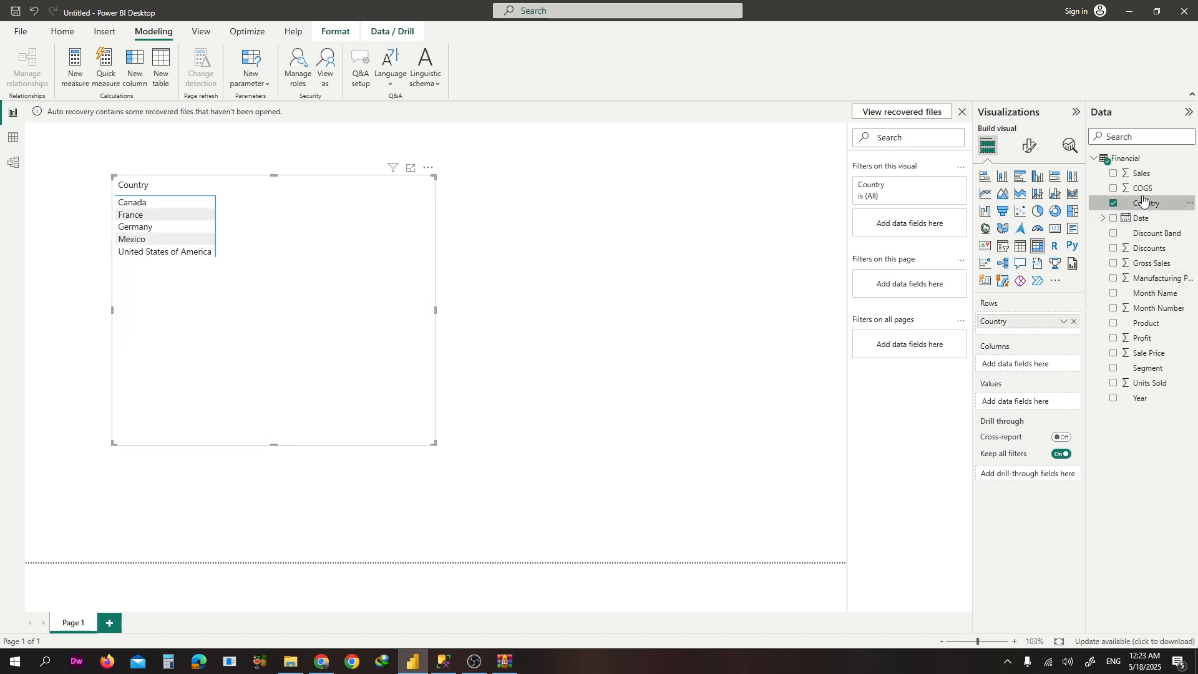
{"action": "left_click_drag", "start_coordinate": [1140, 174], "coordinate": [1024, 403]}
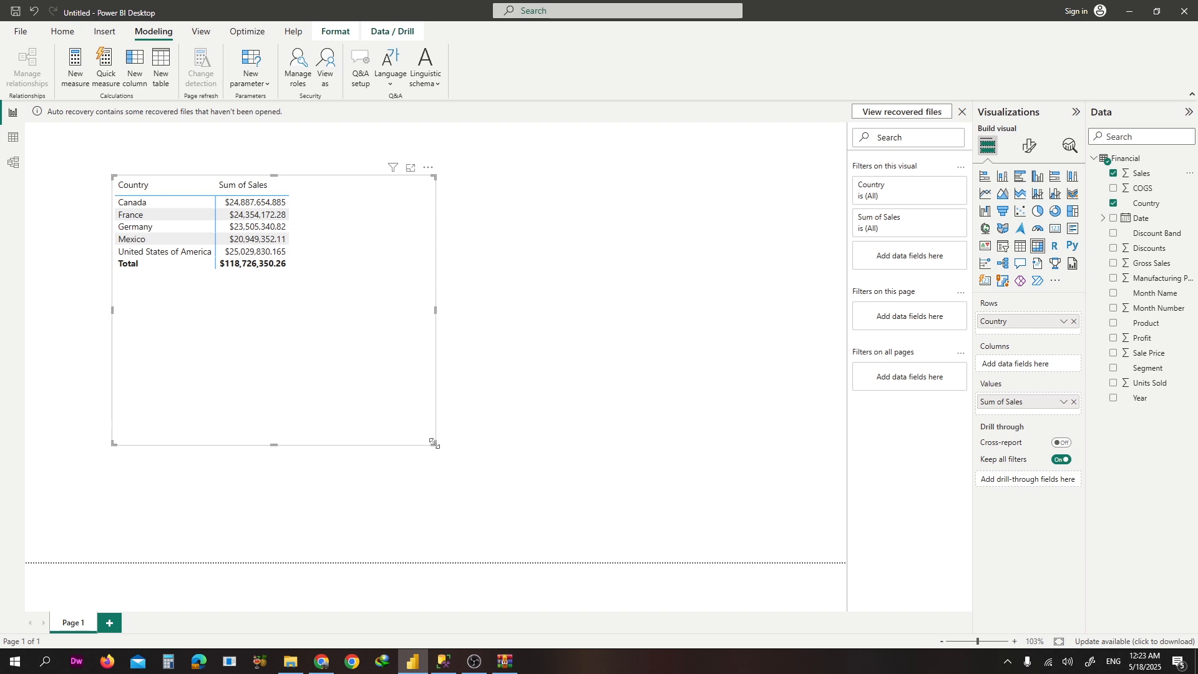
{"action": "left_click_drag", "start_coordinate": [434, 443], "coordinate": [325, 287]}
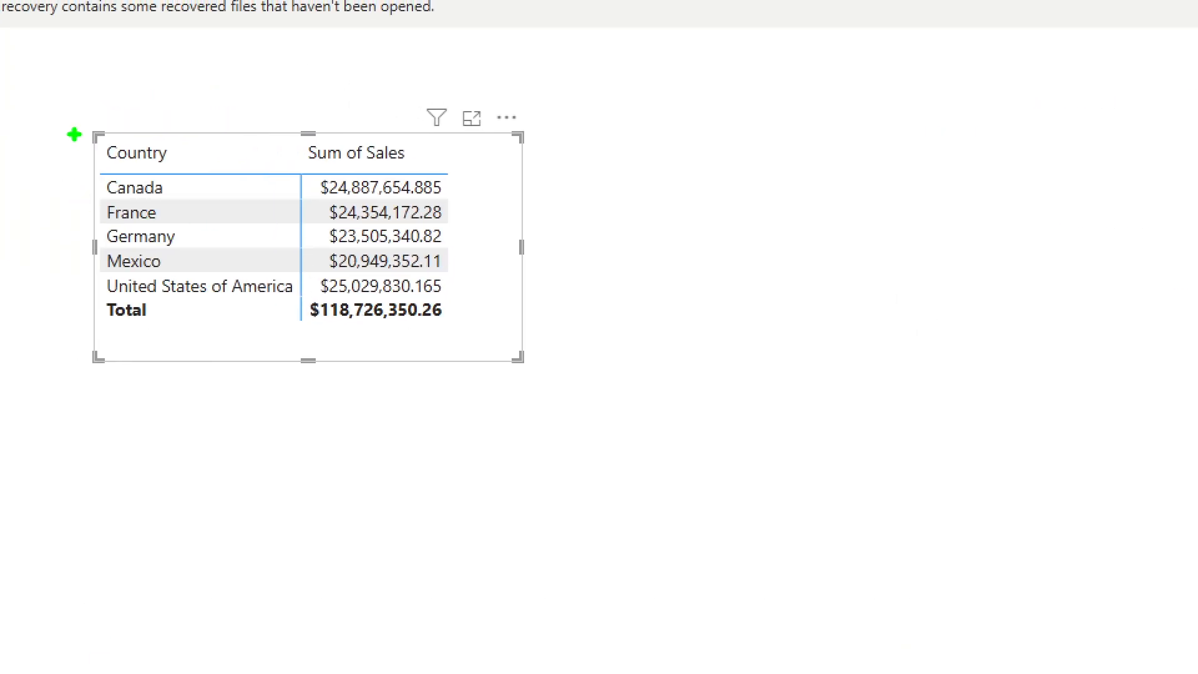
{"action": "left_click_drag", "start_coordinate": [74, 134], "coordinate": [527, 199]}
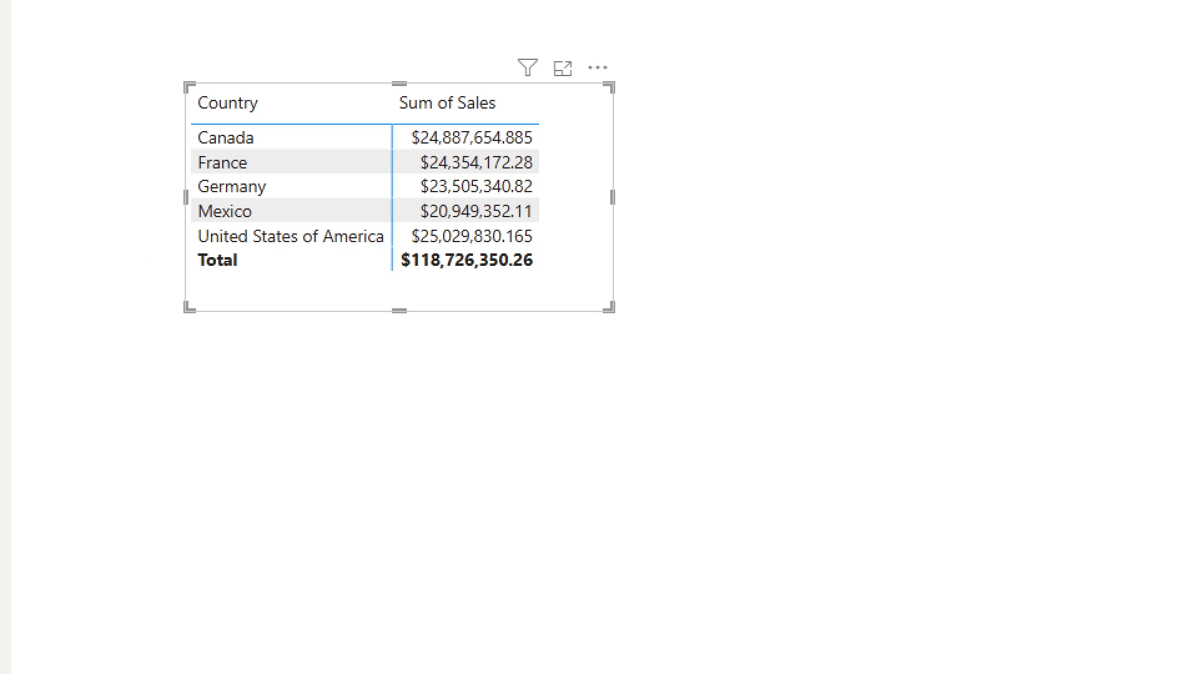
{"action": "left_click_drag", "start_coordinate": [101, 252], "coordinate": [308, 279]}
{"action": "left_click_drag", "start_coordinate": [578, 291], "coordinate": [699, 290]}
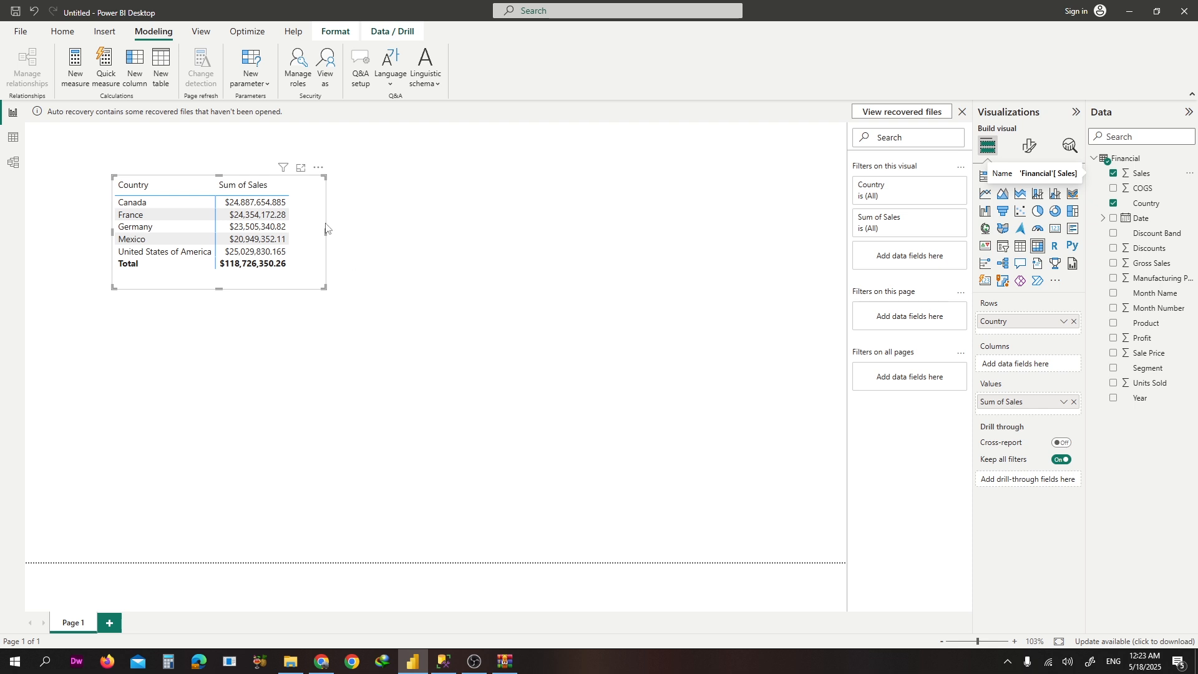
Create a whole-number numeric range parameter with minimum 10000000, maximum 120000000 and increment 500000, including a slicer on the page
{"action": "left_click", "coordinate": [252, 78]}
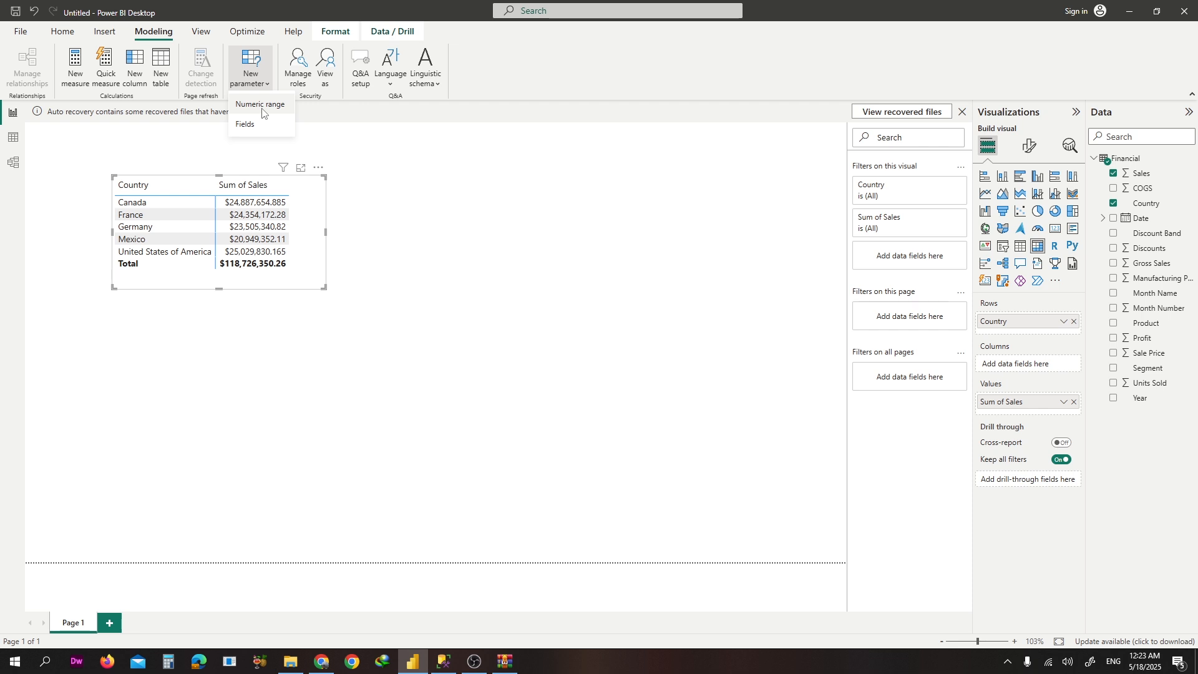
{"action": "left_click", "coordinate": [263, 111]}
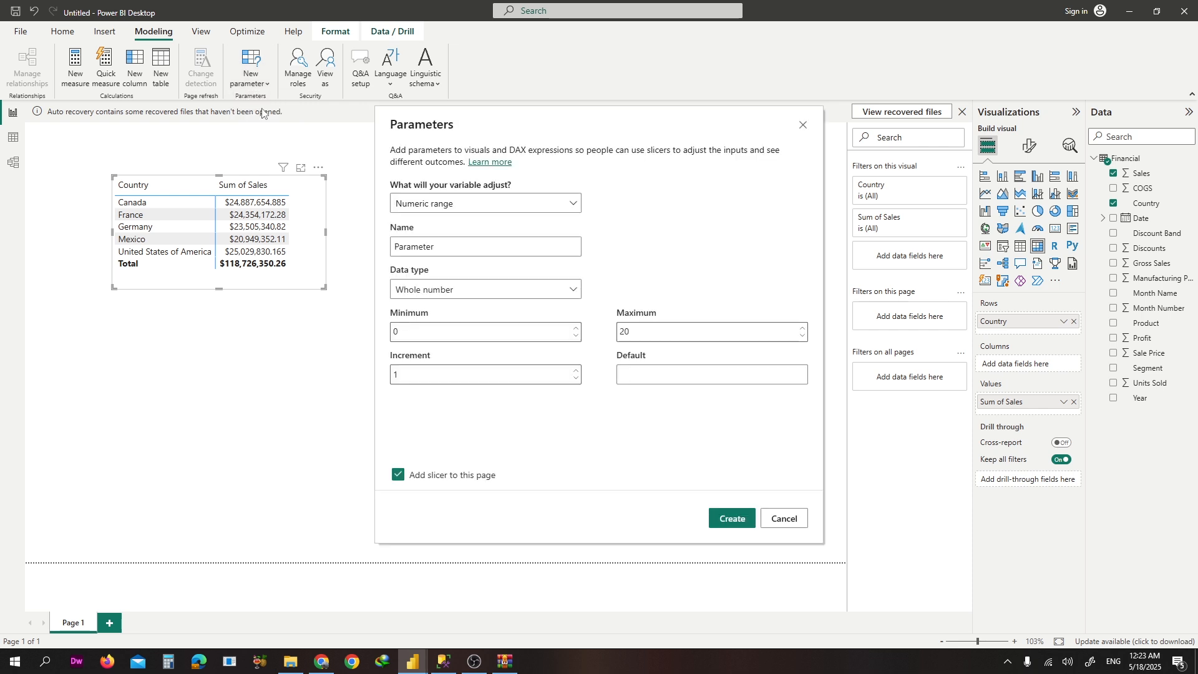
{"action": "left_click", "coordinate": [443, 329]}
{"action": "type", "text": "10"}
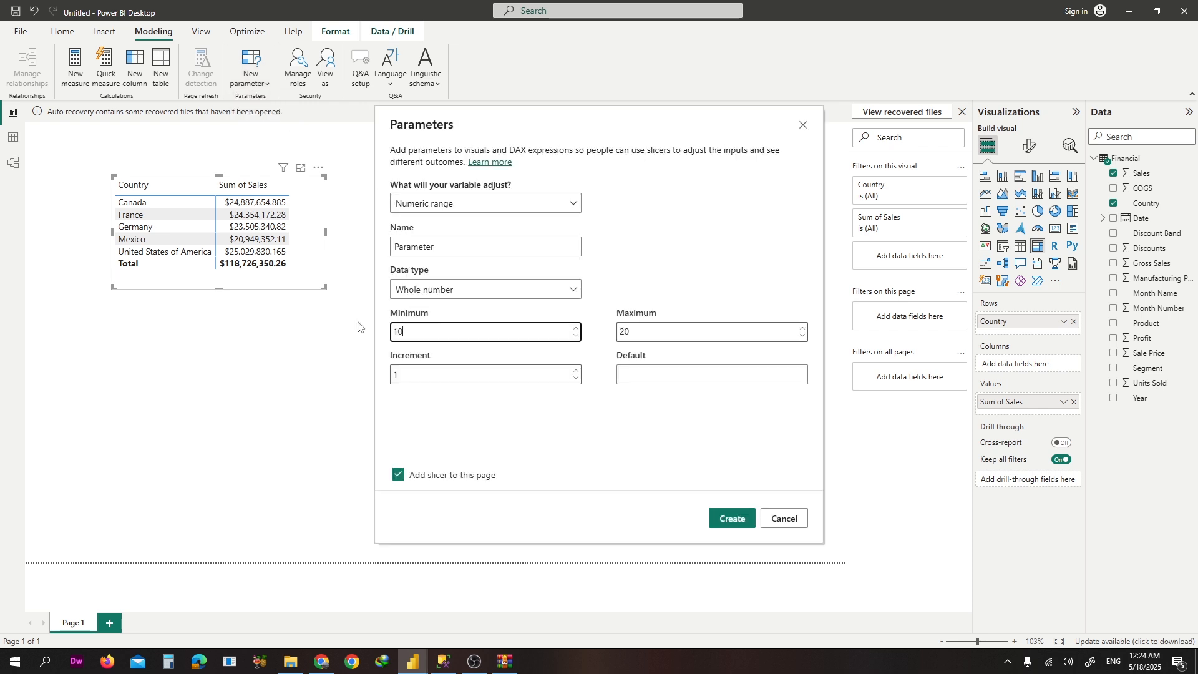
{"action": "type", "text": "000000"}
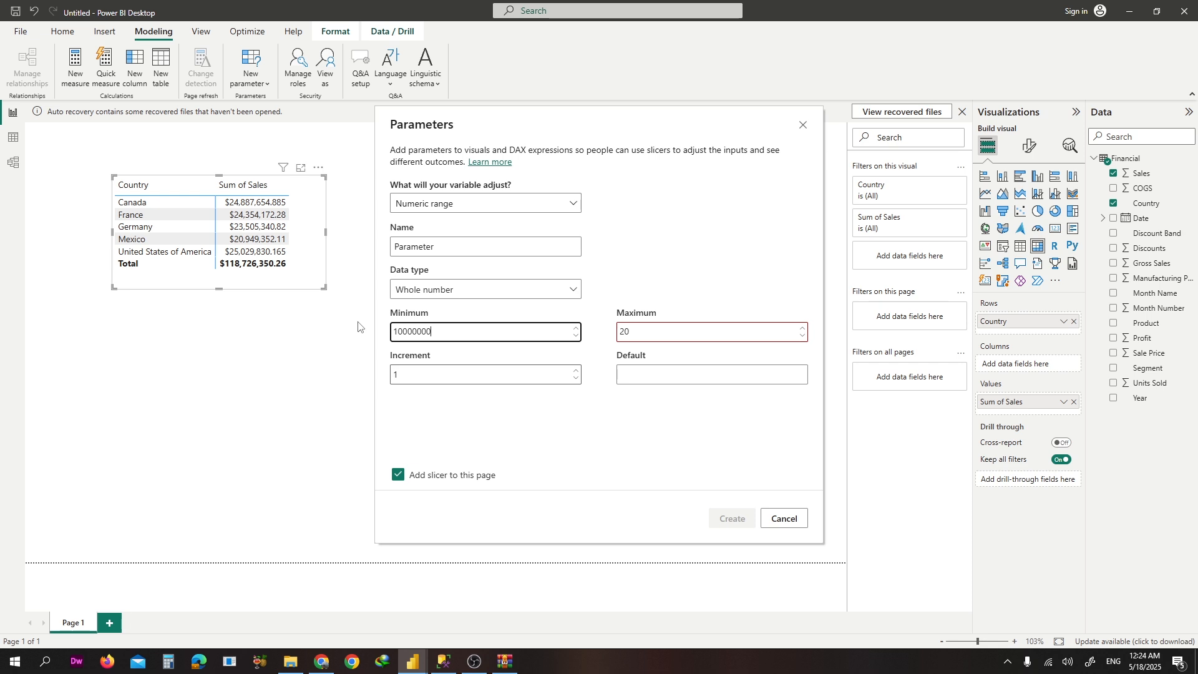
{"action": "left_click", "coordinate": [679, 336]}
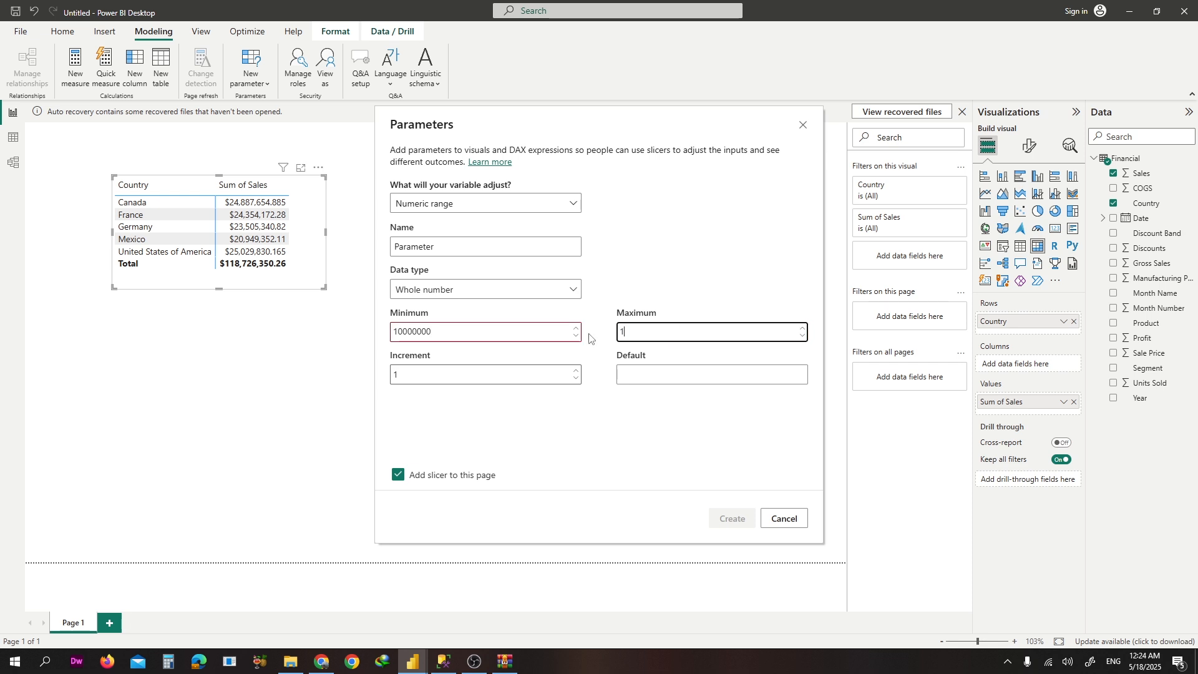
{"action": "type", "text": "0000000"}
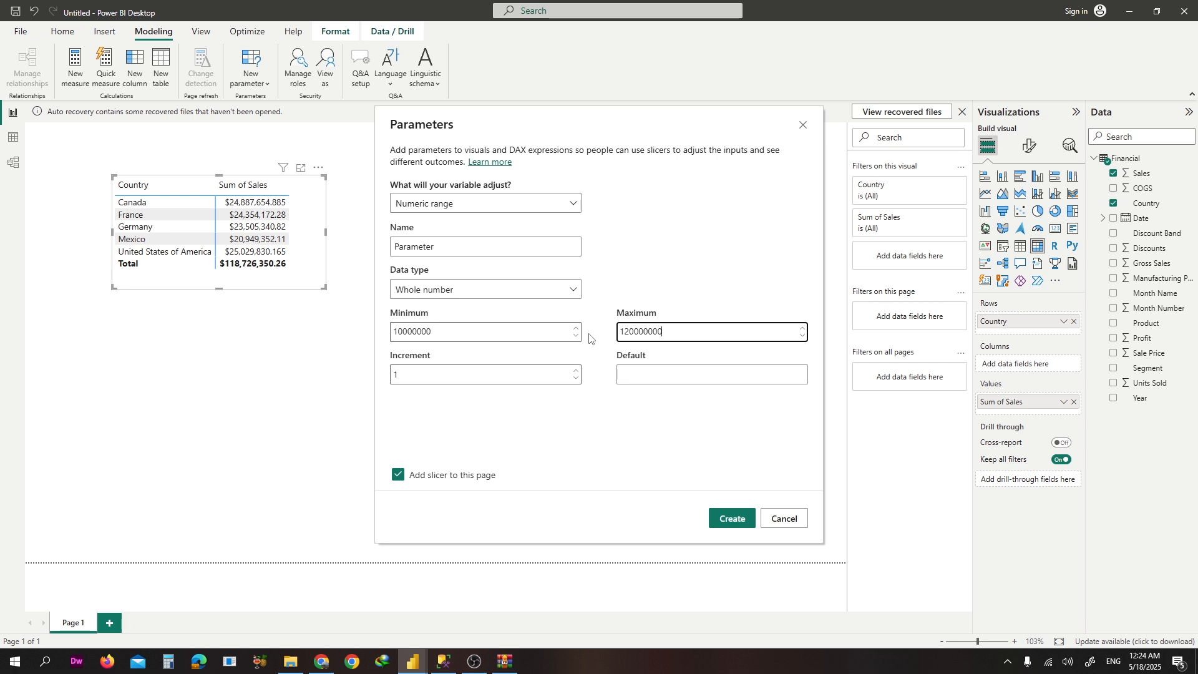
{"action": "left_click", "coordinate": [373, 373]}
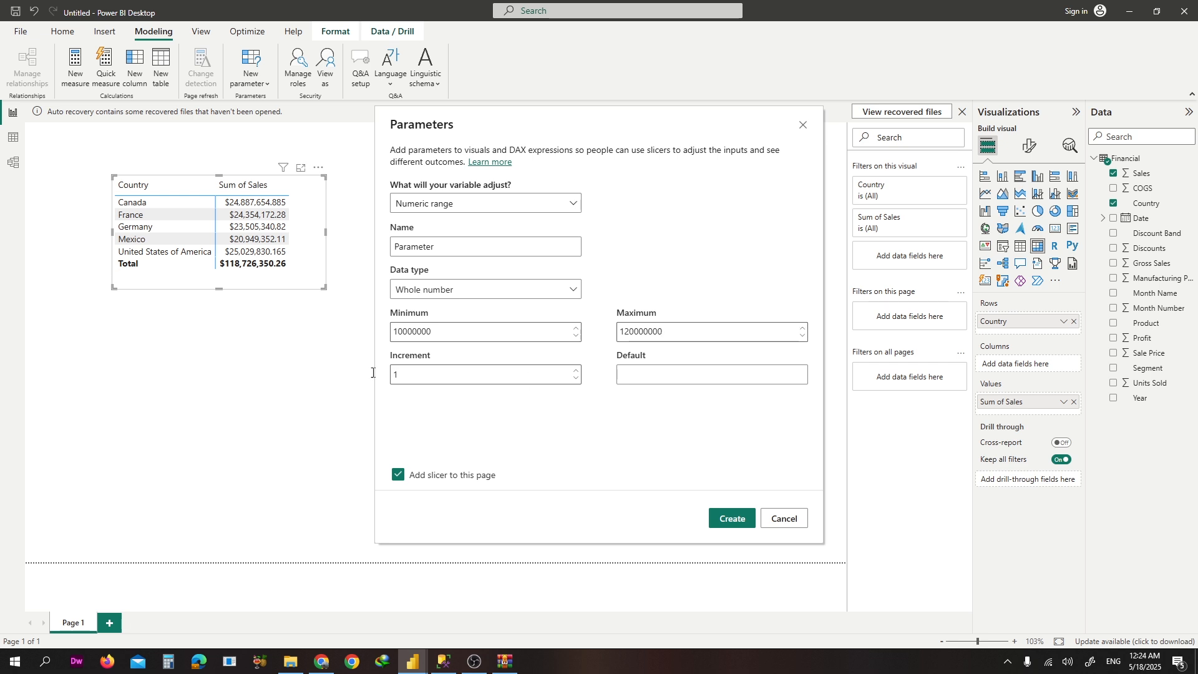
{"action": "left_click", "coordinate": [412, 384]}
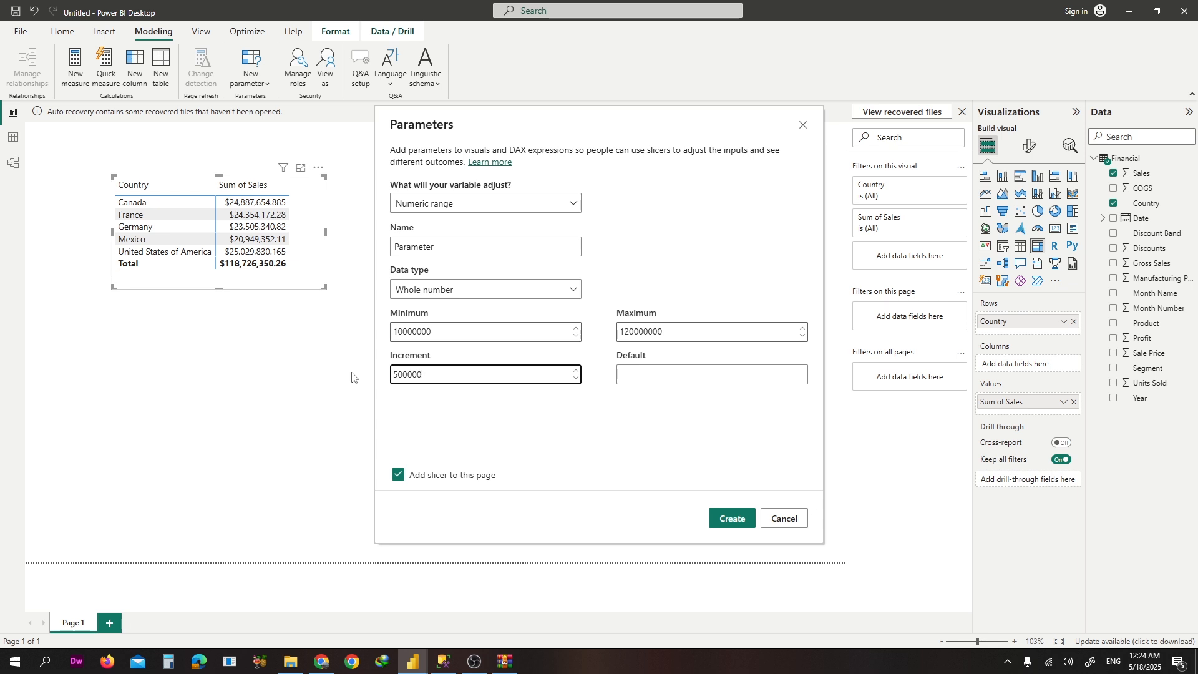
{"action": "type", "text": "500000"}
{"action": "left_click", "coordinate": [732, 523]}
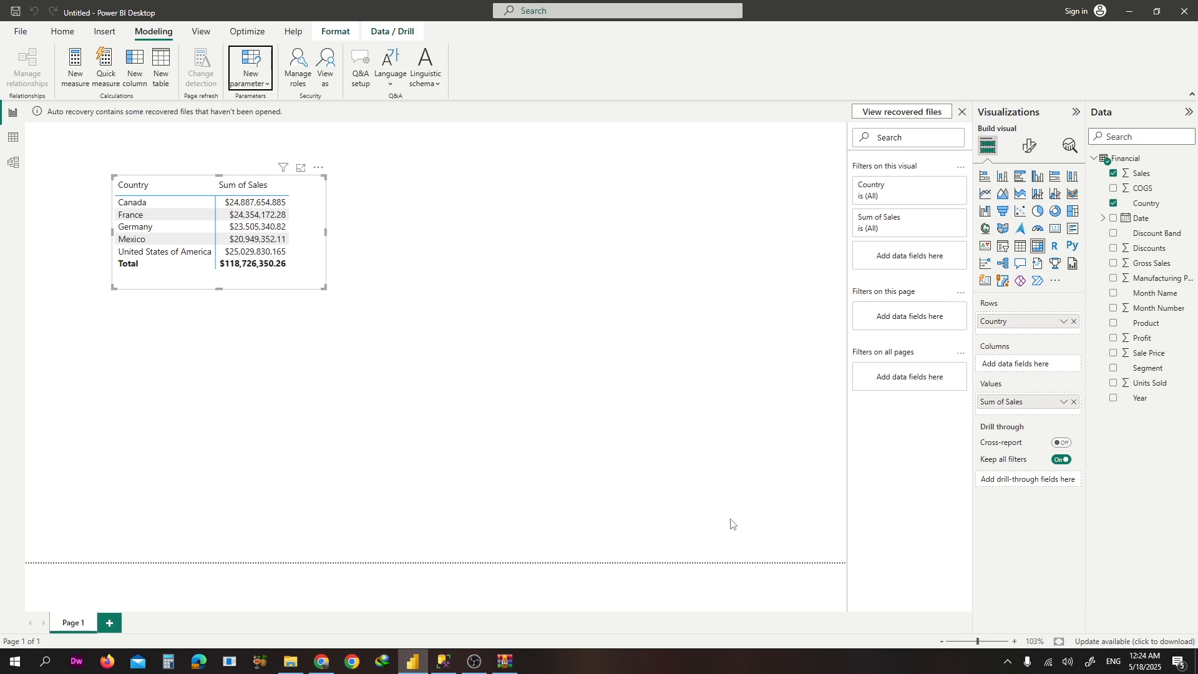
Expand the Parameter table, widen the Parameter slicer, and arrange it next to the sales-by-country matrix
{"action": "left_click_drag", "start_coordinate": [250, 353], "coordinate": [618, 320]}
{"action": "left_click", "coordinate": [1094, 414]}
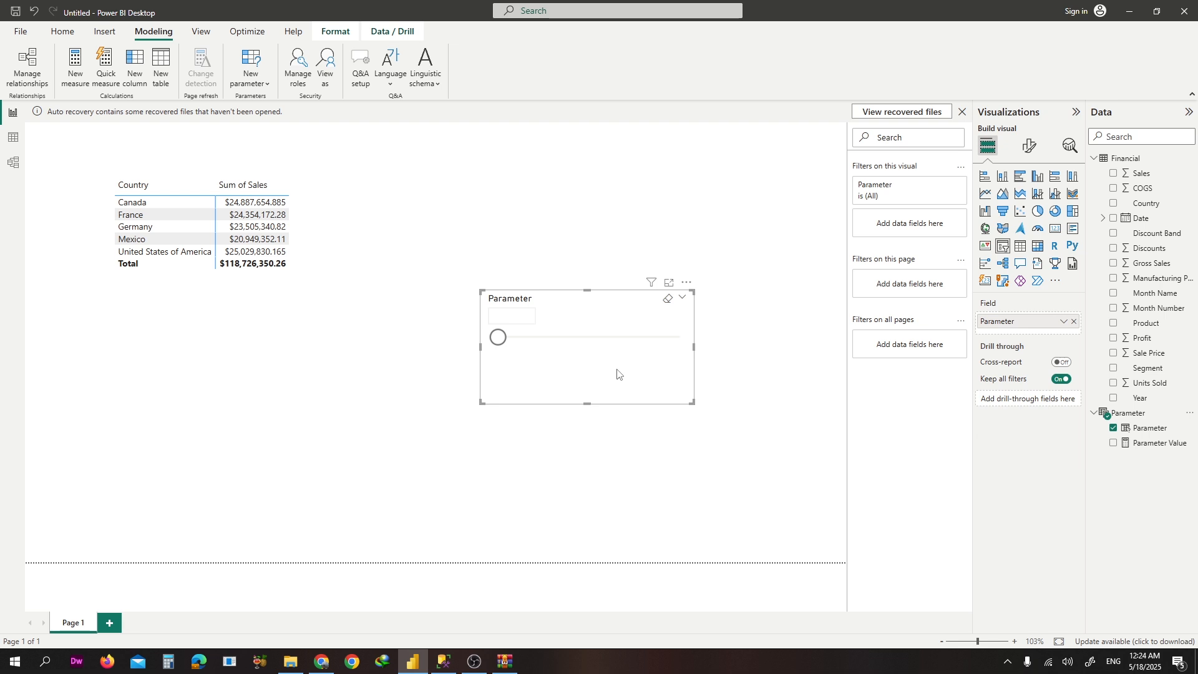
{"action": "left_click_drag", "start_coordinate": [480, 403], "coordinate": [310, 425]}
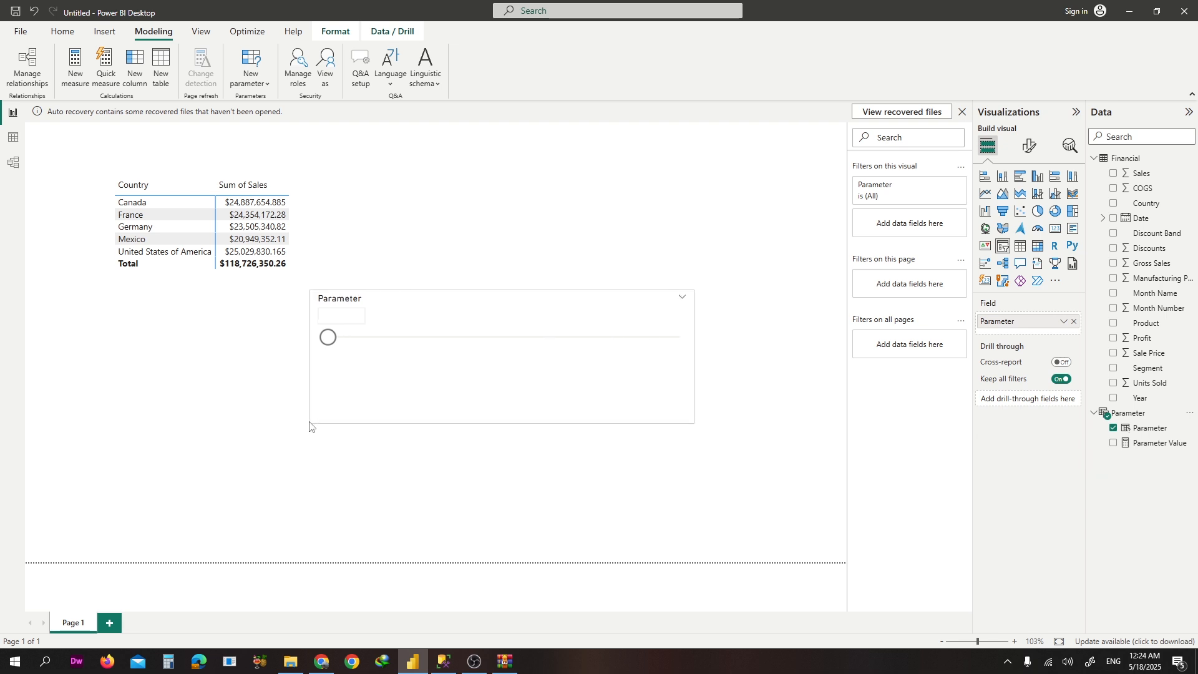
{"action": "left_click_drag", "start_coordinate": [395, 412], "coordinate": [410, 292]}
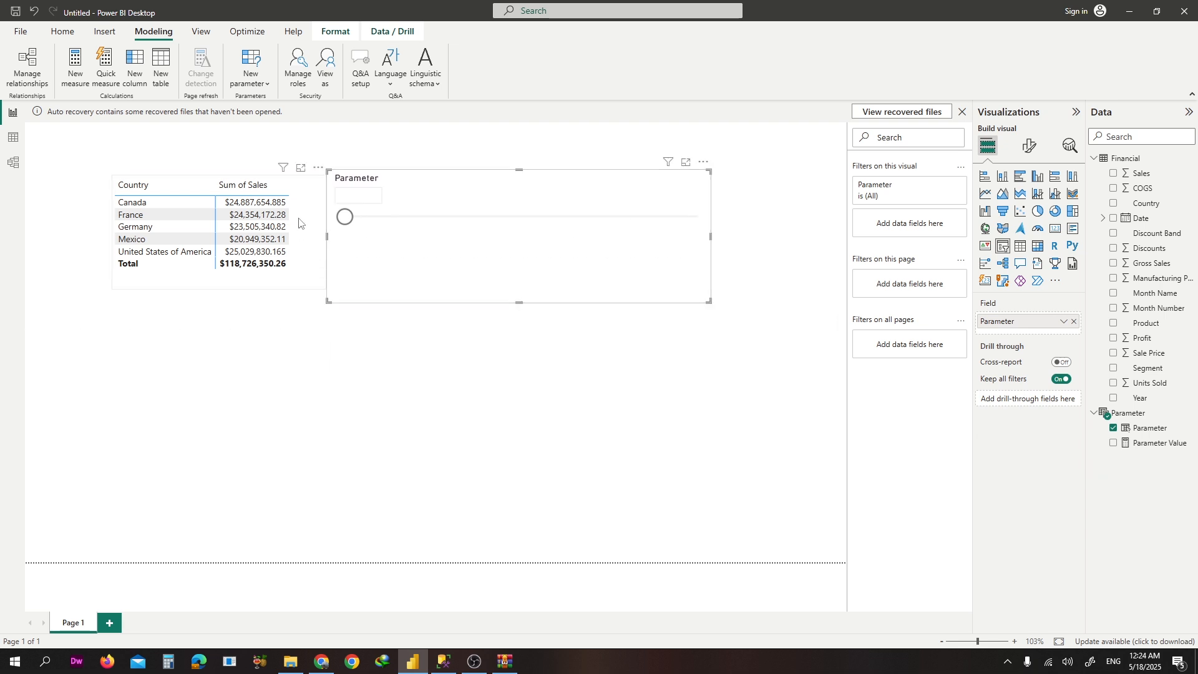
{"action": "left_click_drag", "start_coordinate": [284, 206], "coordinate": [231, 219]}
{"action": "left_click_drag", "start_coordinate": [484, 257], "coordinate": [426, 266]}
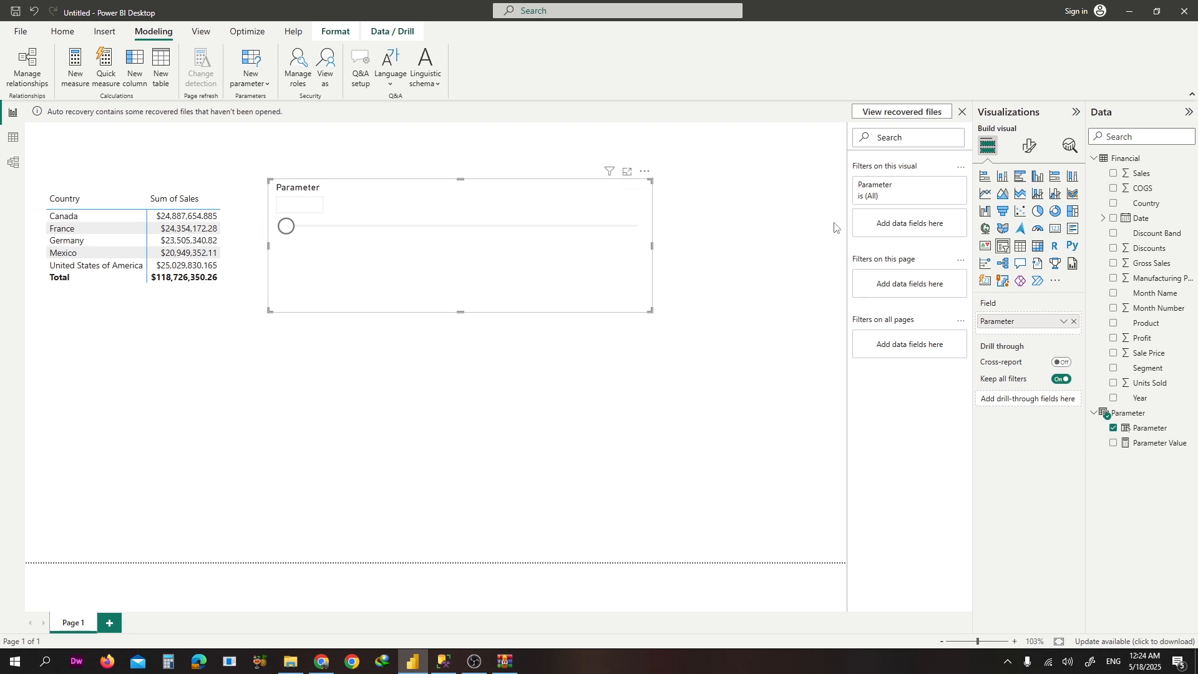
Review the Parameter Value measure's formula and set the increment in the Parameter column's GENERATESERIES formula to 5000000
{"action": "left_click", "coordinate": [1152, 447]}
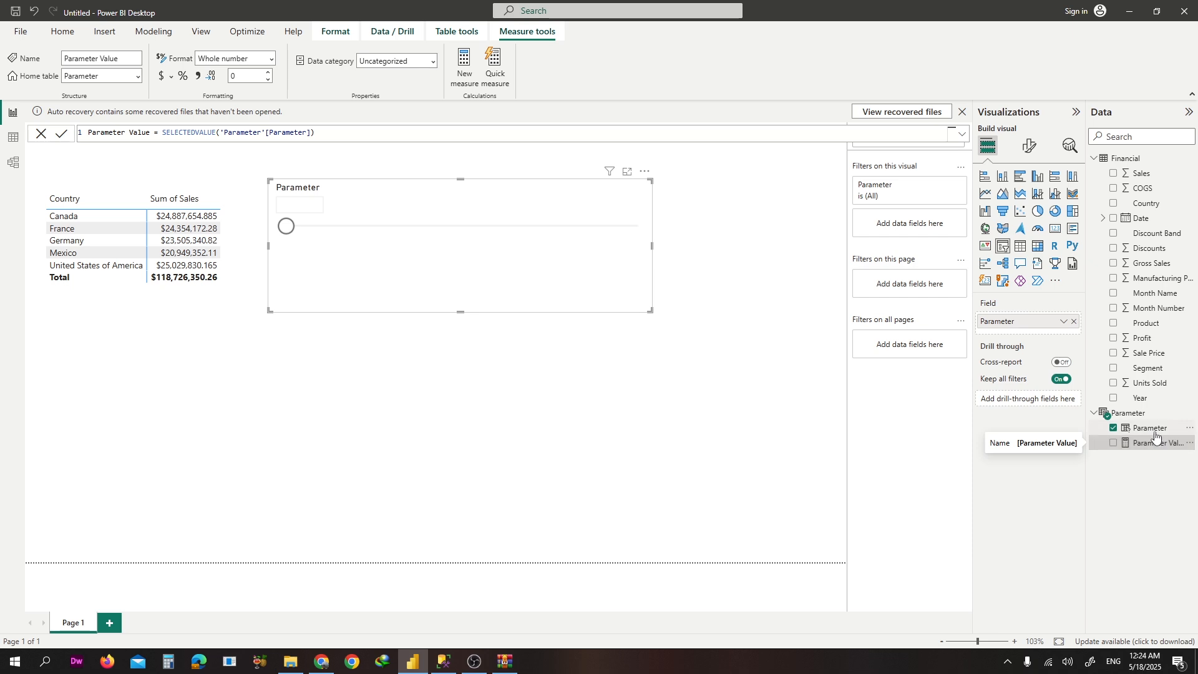
{"action": "left_click", "coordinate": [1154, 429]}
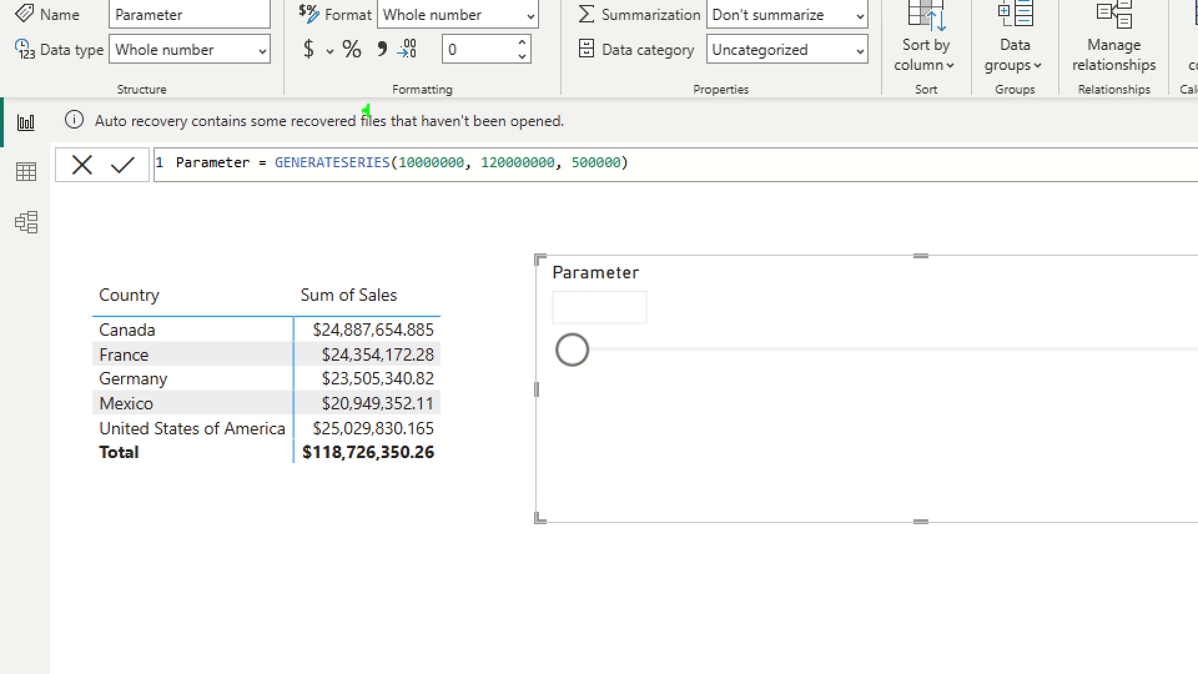
{"action": "mouse_move", "coordinate": [138, 132]}
{"action": "left_mouse_down"}
{"action": "mouse_move", "coordinate": [768, 222]}
{"action": "mouse_move", "coordinate": [885, 199]}
{"action": "left_mouse_up"}
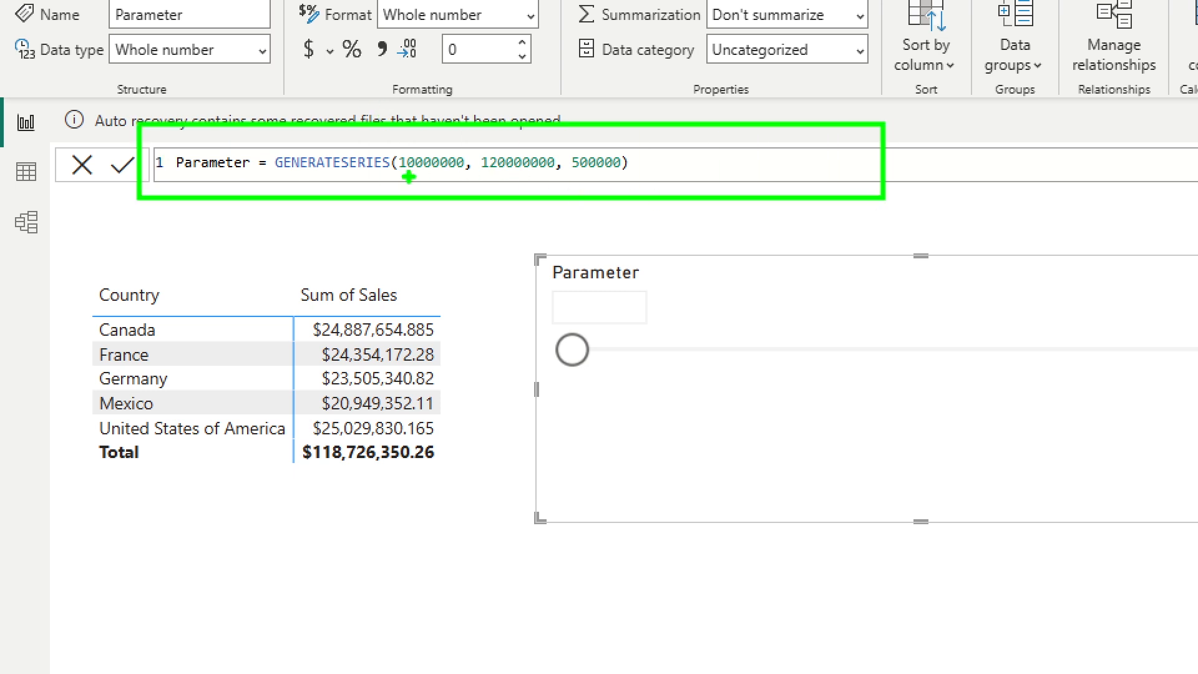
{"action": "left_click_drag", "start_coordinate": [405, 178], "coordinate": [622, 179]}
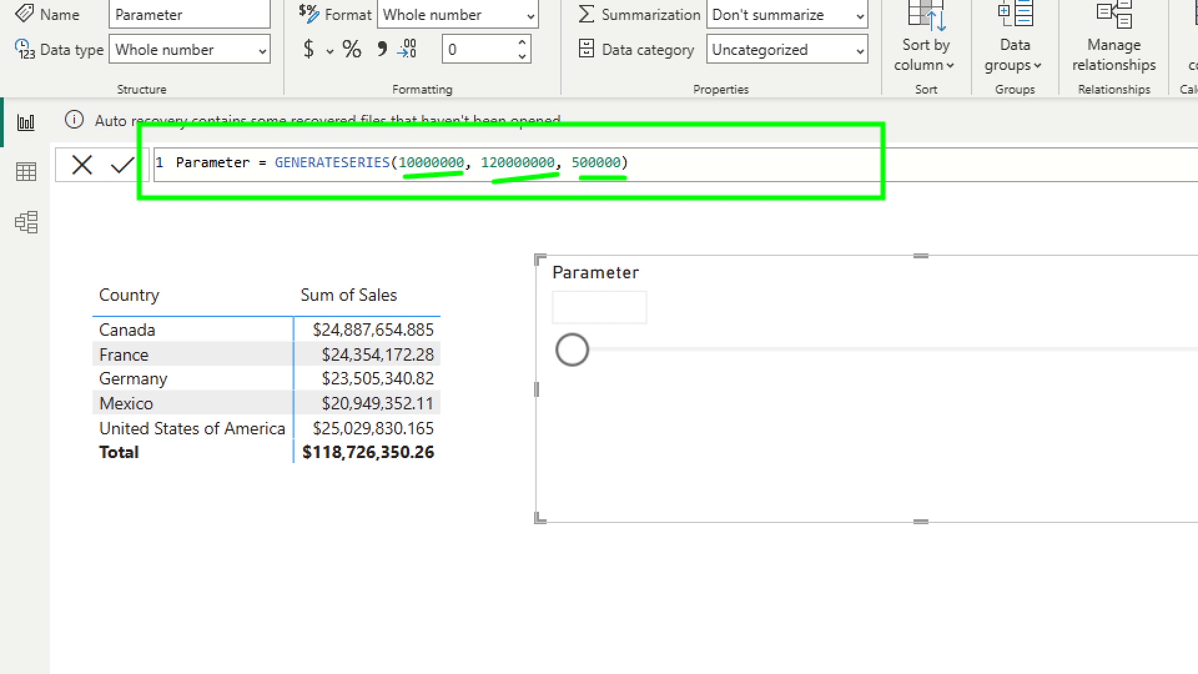
{"action": "key", "text": "Escape"}
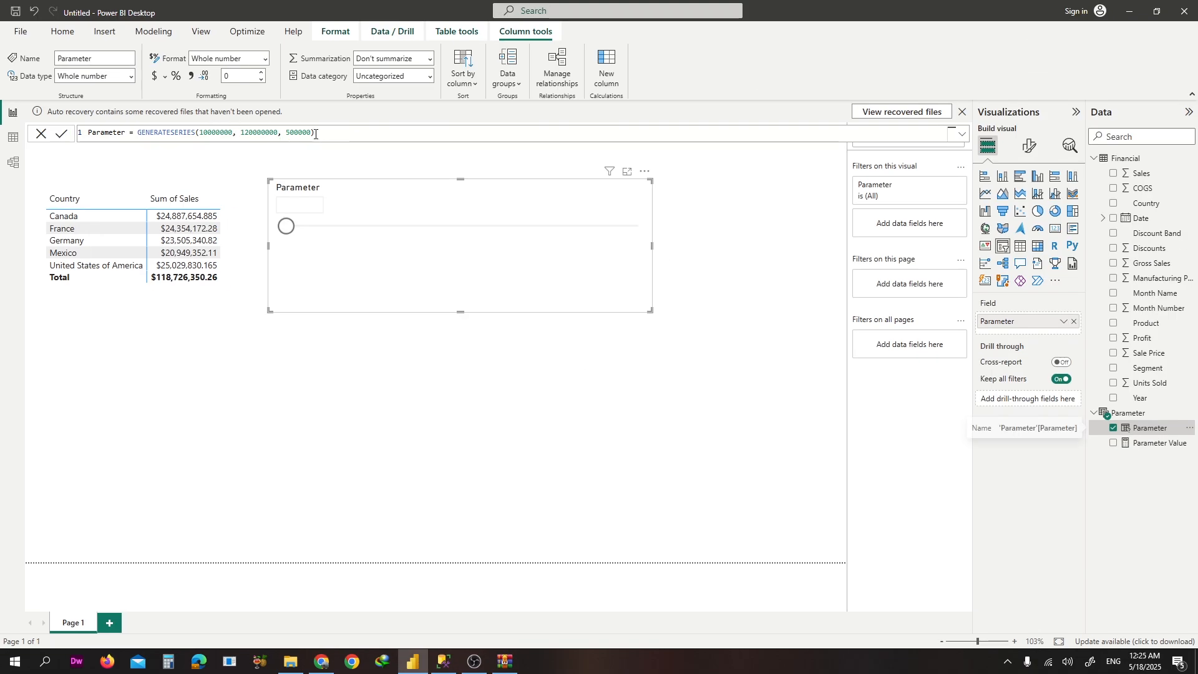
{"action": "double_click", "coordinate": [306, 132]}
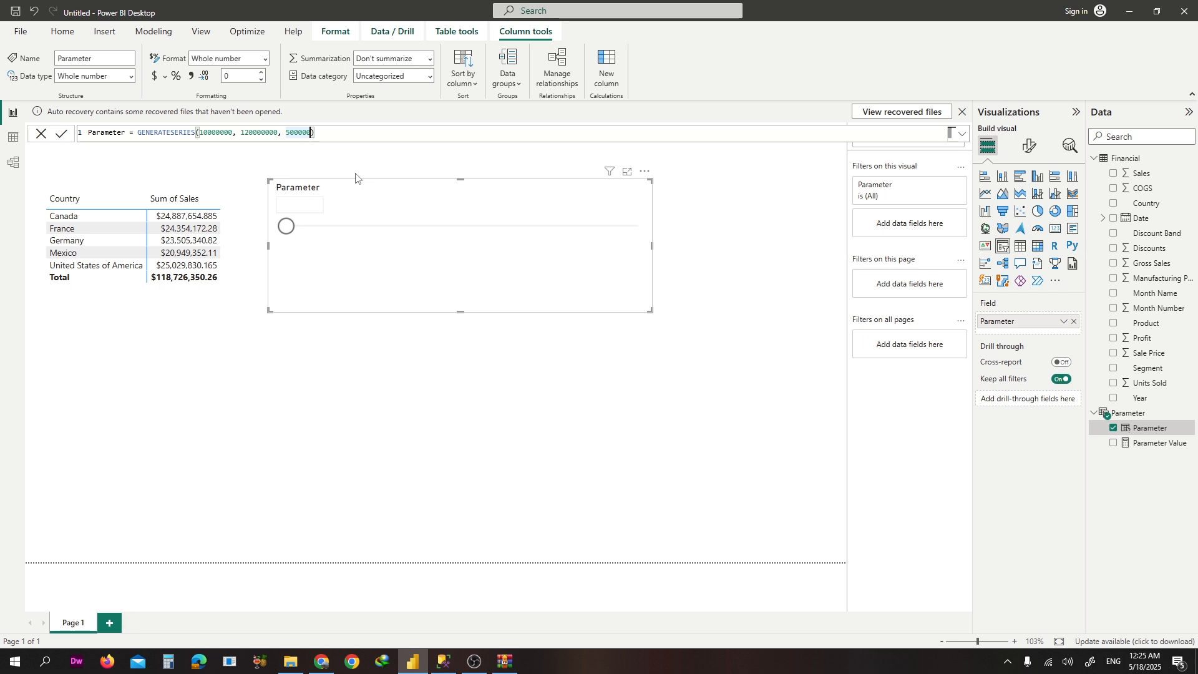
{"action": "type", "text": "5000000"}
{"action": "key", "text": "Return"}
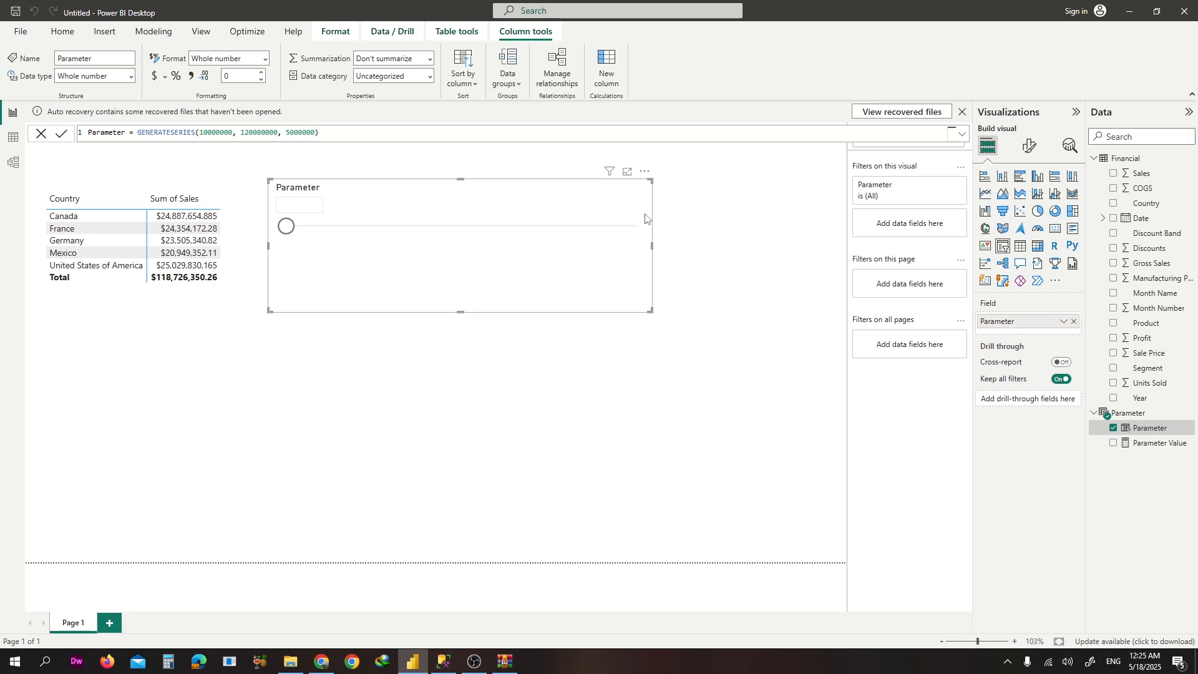
Move the Parameter slicer up near the top of the report page to free space beneath it
{"action": "left_click_drag", "start_coordinate": [638, 213], "coordinate": [660, 209]}
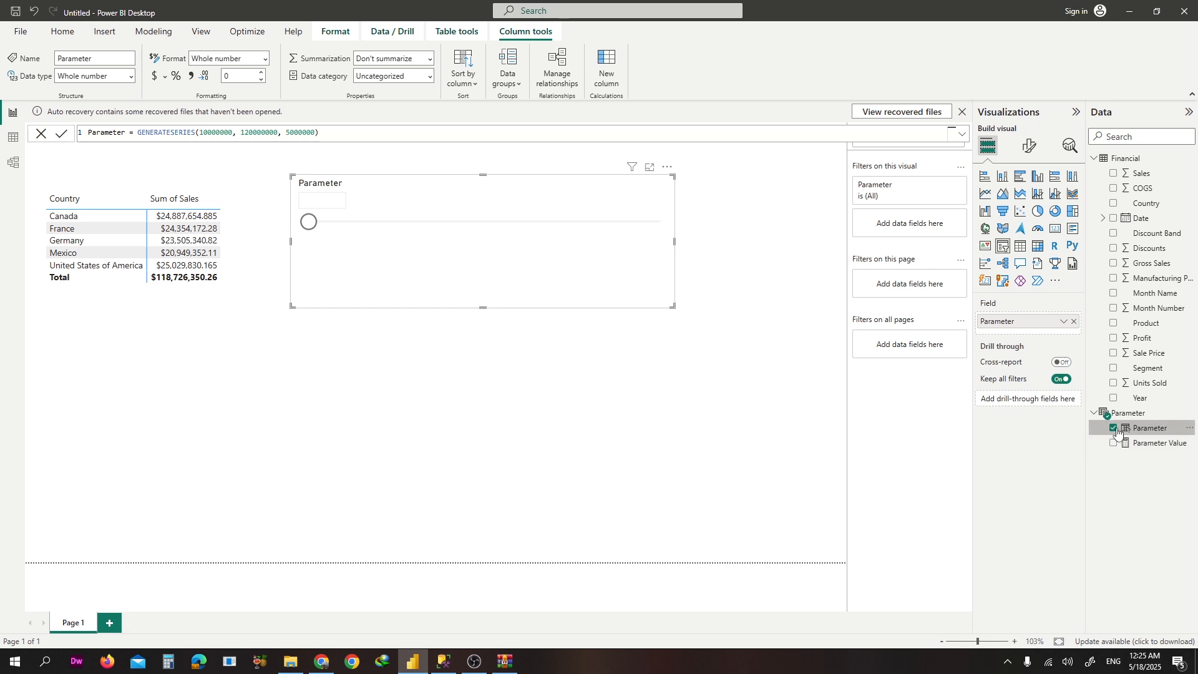
{"action": "left_click", "coordinate": [749, 390]}
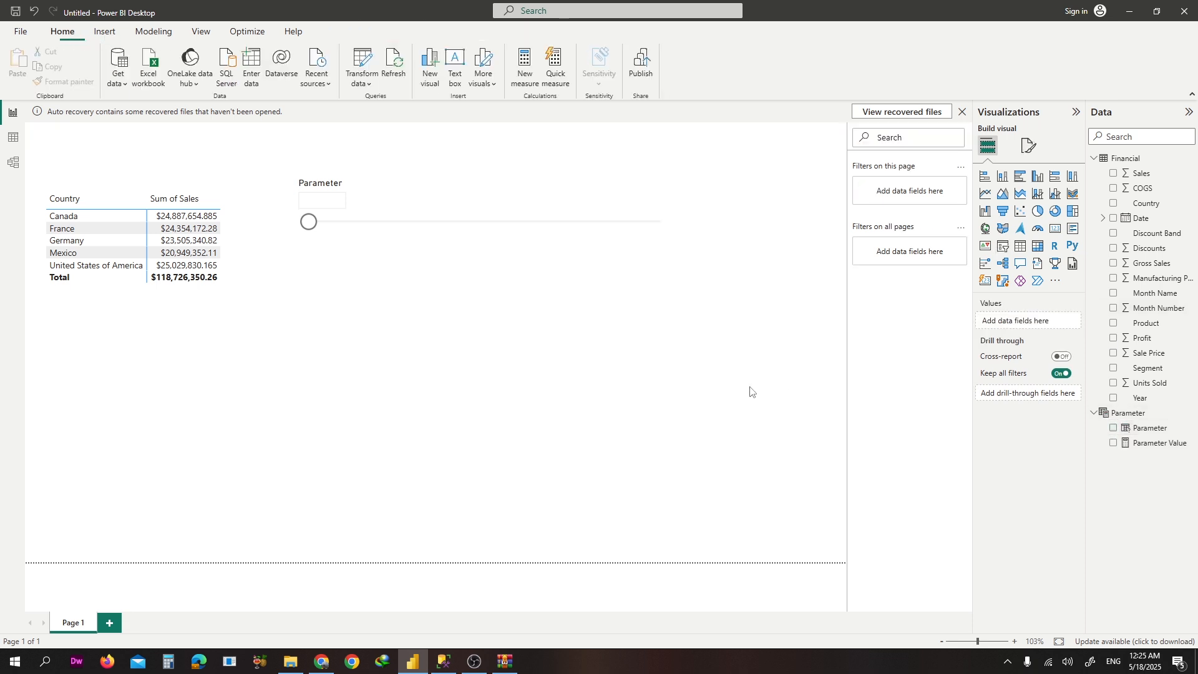
{"action": "left_click_drag", "start_coordinate": [609, 289], "coordinate": [602, 255]}
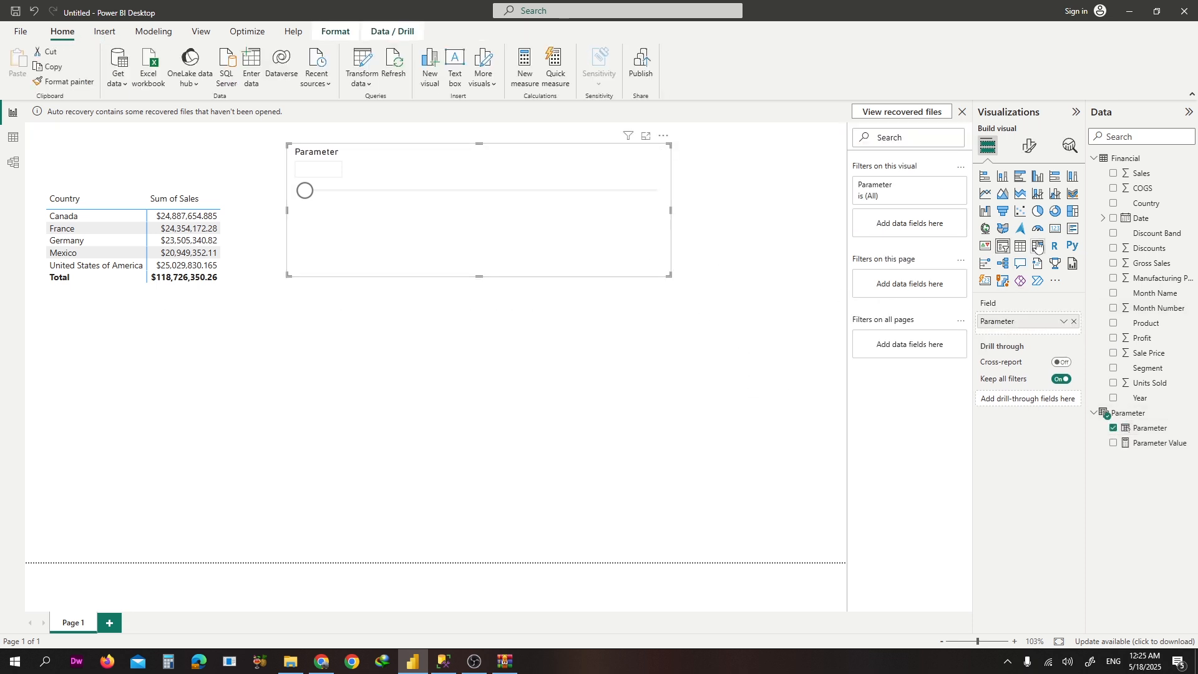
{"action": "left_click", "coordinate": [1054, 195]}
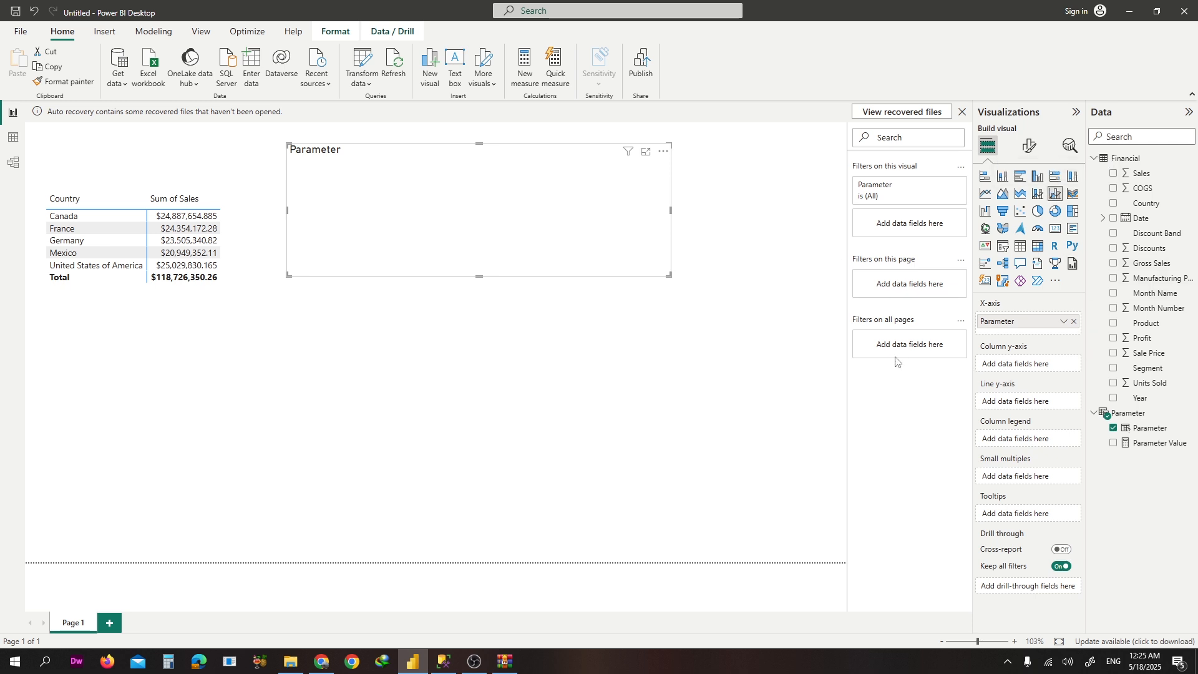
{"action": "key", "text": "ctrl+z"}
{"action": "left_click", "coordinate": [759, 370]}
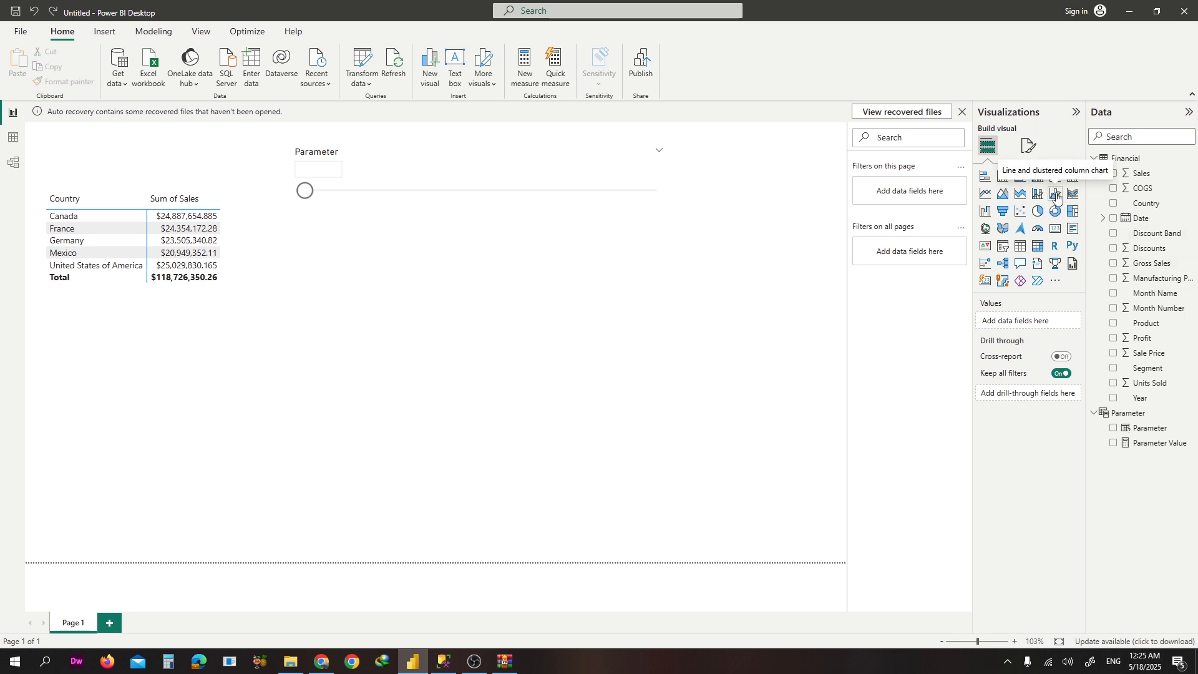
Add a large line and clustered column chart below the slicer, with Country on the X-axis and Profit on the column y-axis
{"action": "left_click", "coordinate": [1057, 197]}
{"action": "left_click_drag", "start_coordinate": [785, 188], "coordinate": [394, 330]}
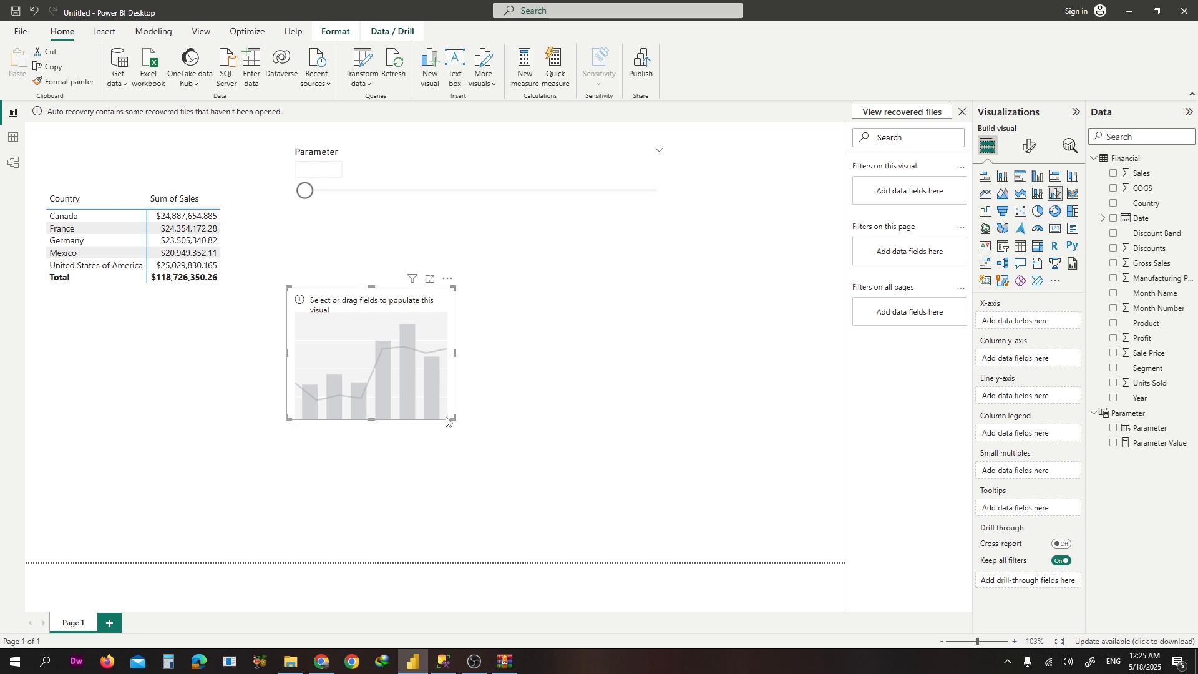
{"action": "left_click_drag", "start_coordinate": [454, 418], "coordinate": [771, 528]}
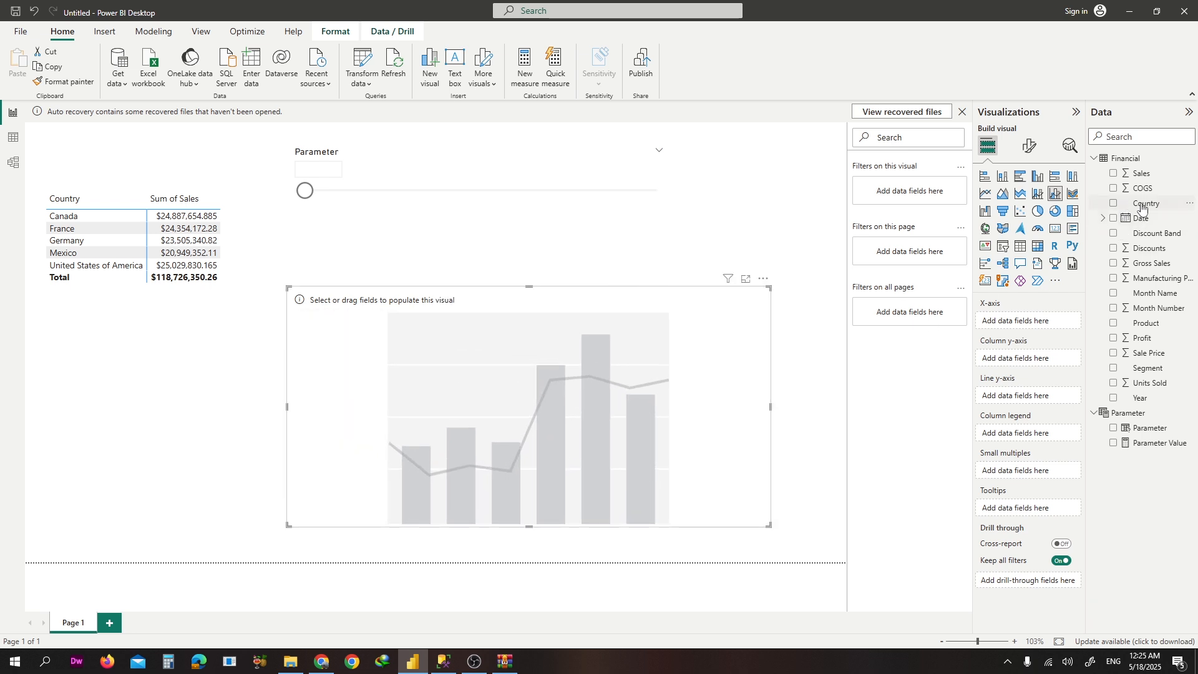
{"action": "left_click_drag", "start_coordinate": [1146, 204], "coordinate": [1038, 323]}
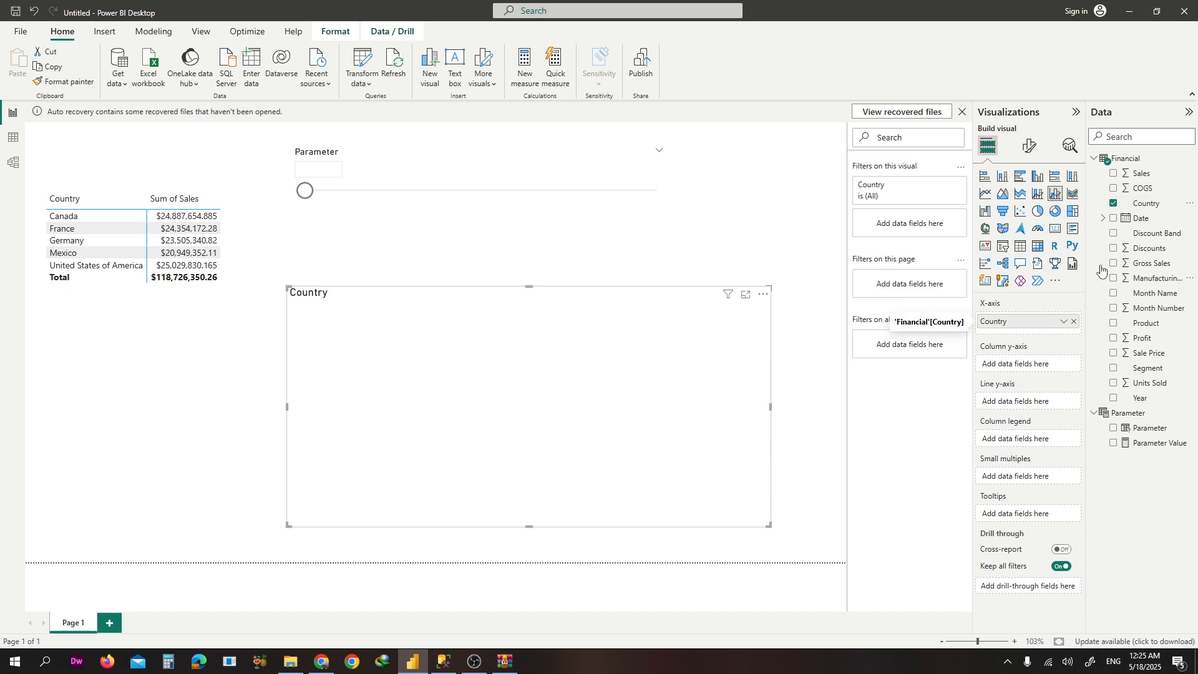
{"action": "left_click_drag", "start_coordinate": [1147, 347], "coordinate": [1030, 373]}
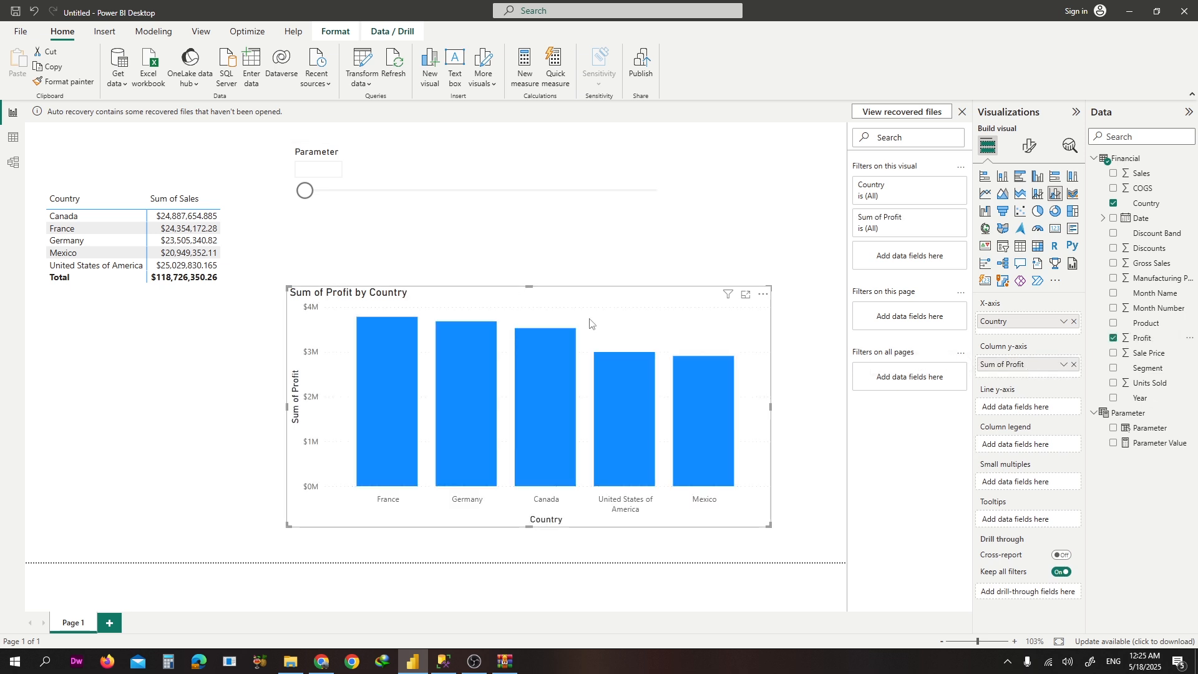
Turn on the chart's data labels and add Sales to its line y-axis
{"action": "left_click", "coordinate": [1028, 145]}
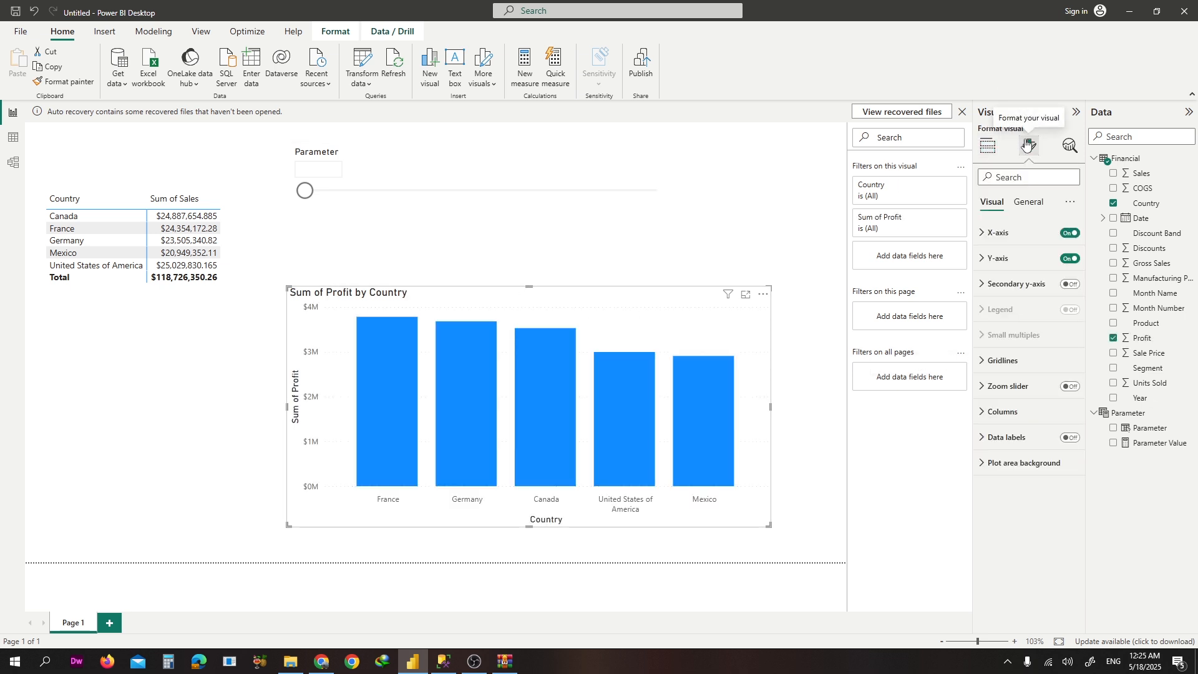
{"action": "left_click", "coordinate": [1070, 439]}
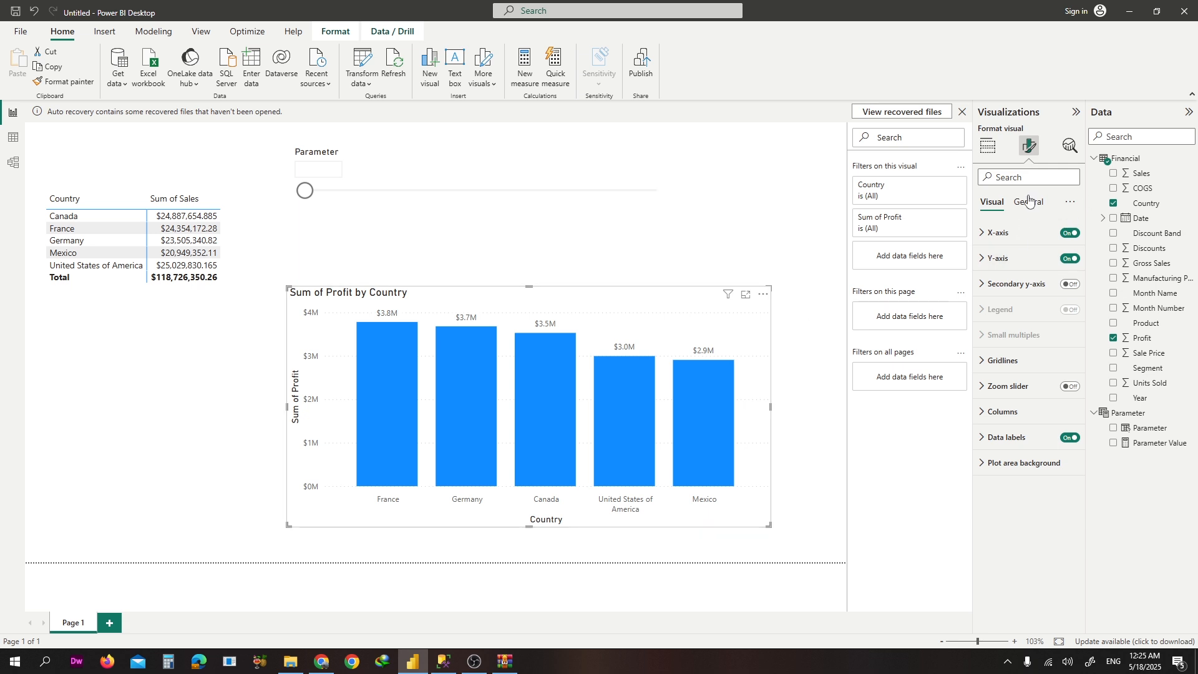
{"action": "left_click", "coordinate": [988, 146]}
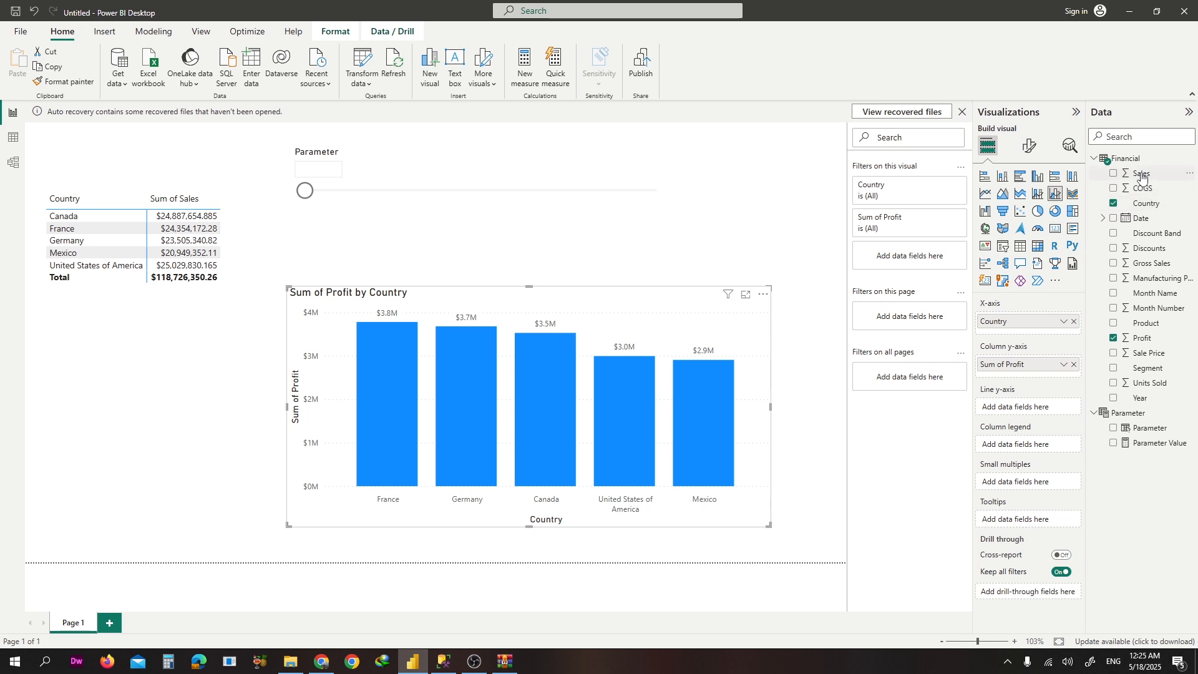
{"action": "left_click_drag", "start_coordinate": [1142, 174], "coordinate": [1034, 411]}
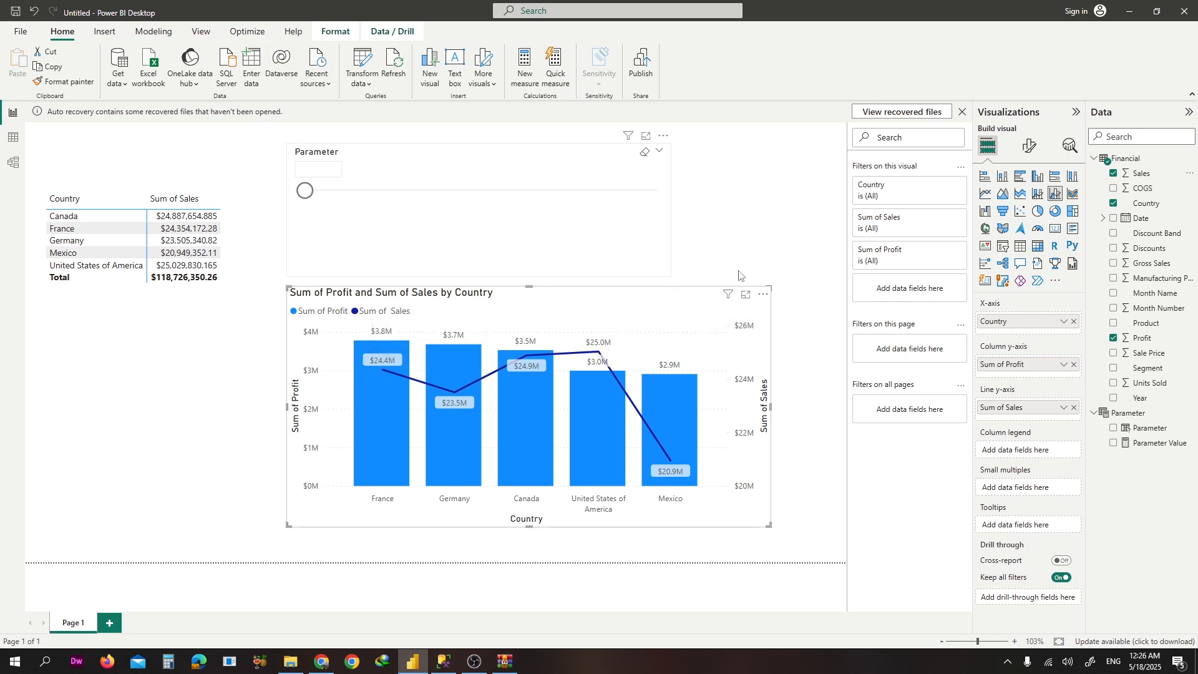
Create a measure named Sales Value in the Parameter table and begin its formula with an IF function
{"action": "right_click", "coordinate": [1137, 415]}
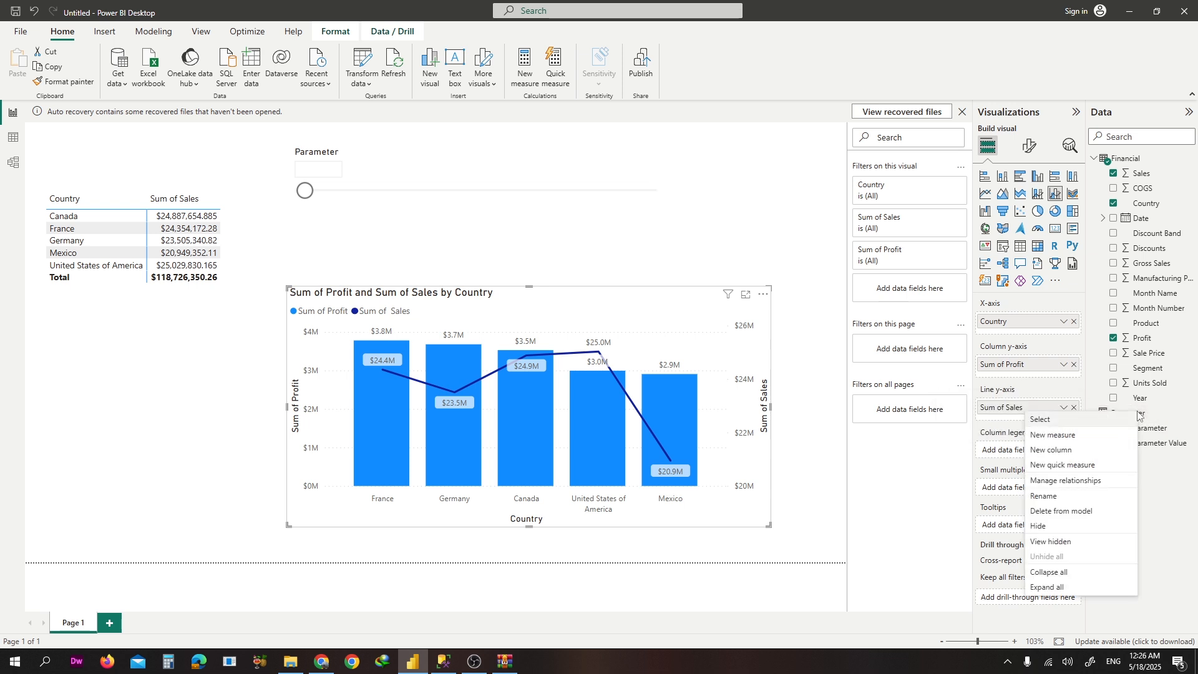
{"action": "left_click", "coordinate": [1098, 437]}
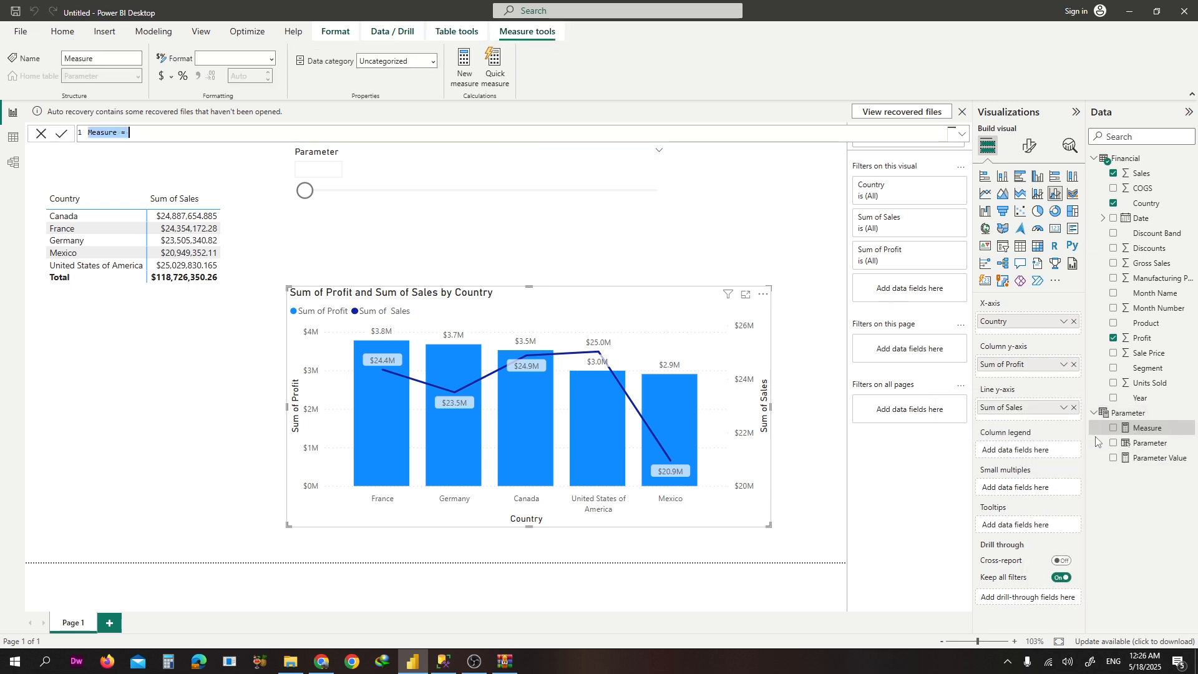
{"action": "left_click", "coordinate": [170, 132]}
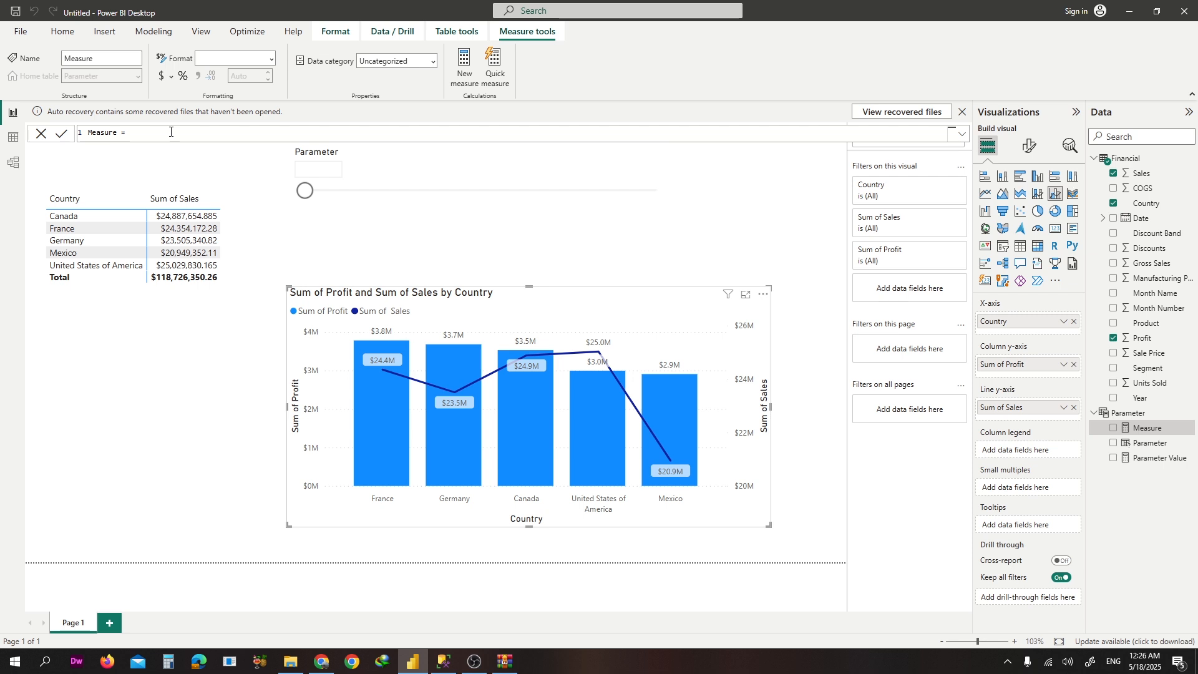
{"action": "key", "text": "BackSpace"}
{"action": "type", "text": "IF("}
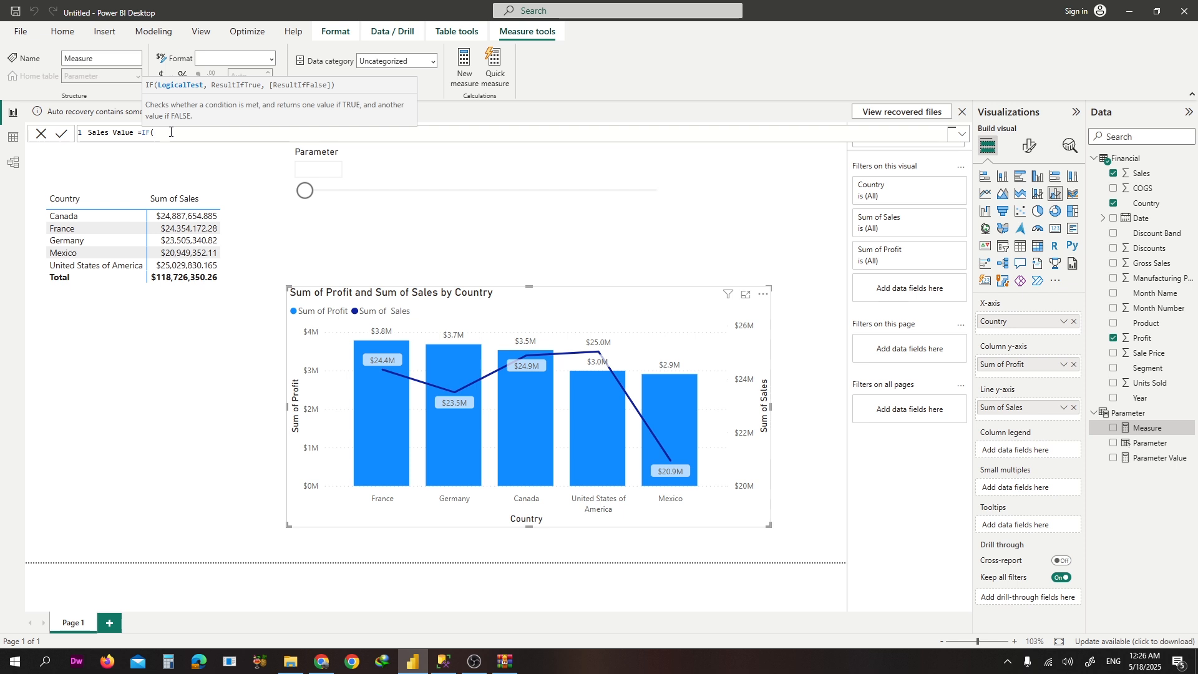
{"action": "type", "text": "gro"}
{"action": "key", "text": "BackSpace"}
{"action": "key", "text": "BackSpace"}
{"action": "key", "text": "BackSpace"}
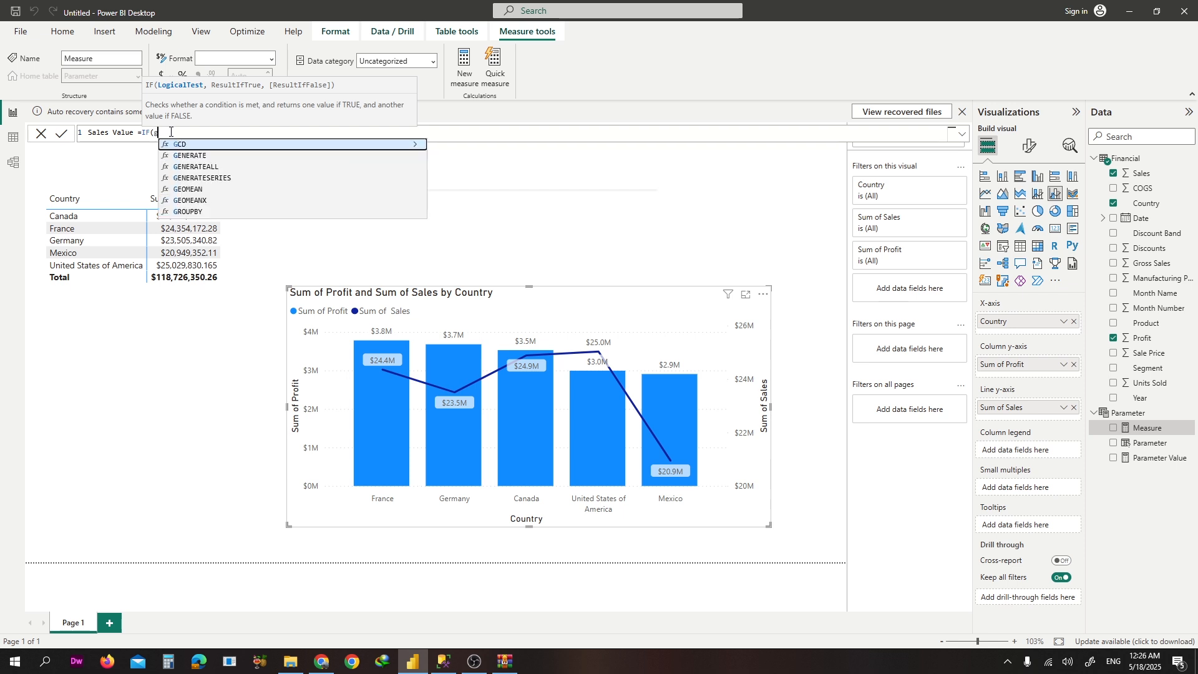
{"action": "type", "text": "fin"}
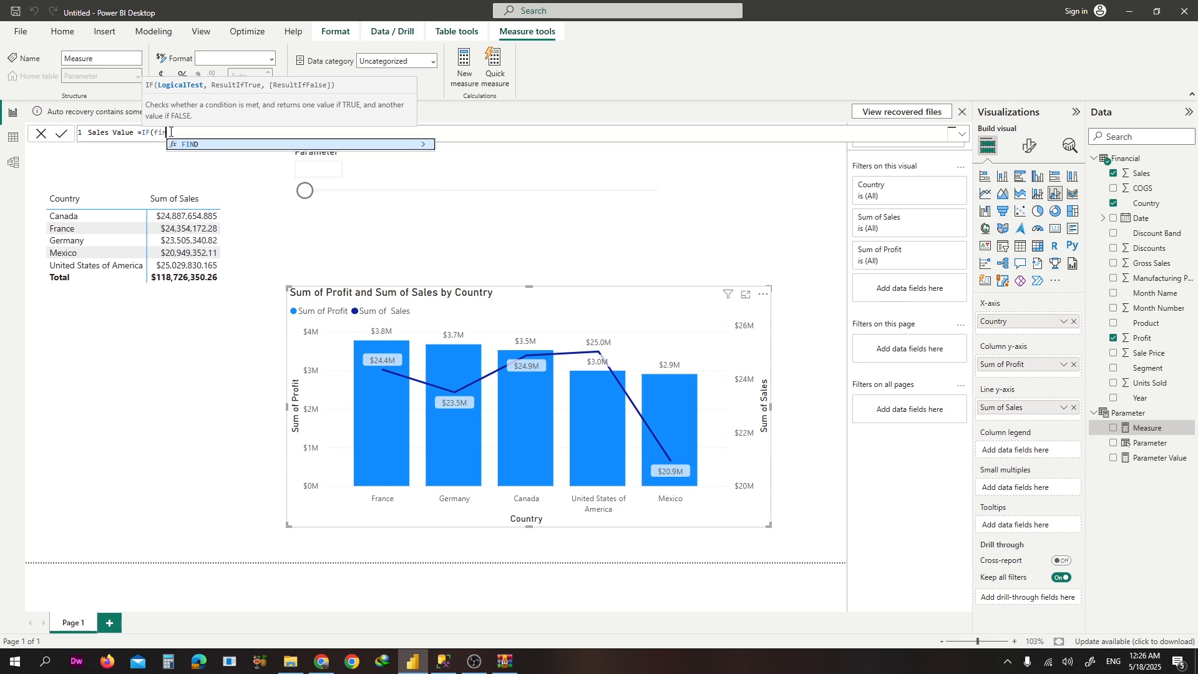
{"action": "key", "text": "BackSpace"}
{"action": "key", "text": "BackSpace"}
{"action": "key", "text": "BackSpace"}
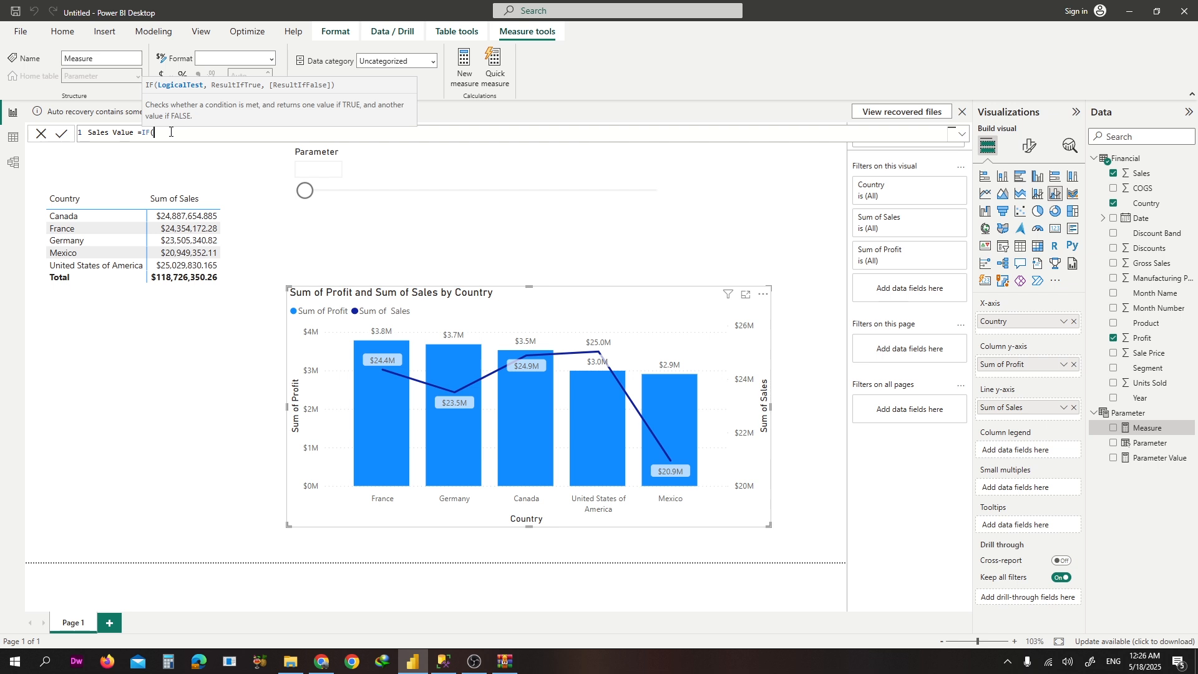
Enter SUM(Financial[ Sales]) as the first part of the IF condition in the Sales Value formula
{"action": "type", "text": "sum"}
{"action": "key", "text": "Tab"}
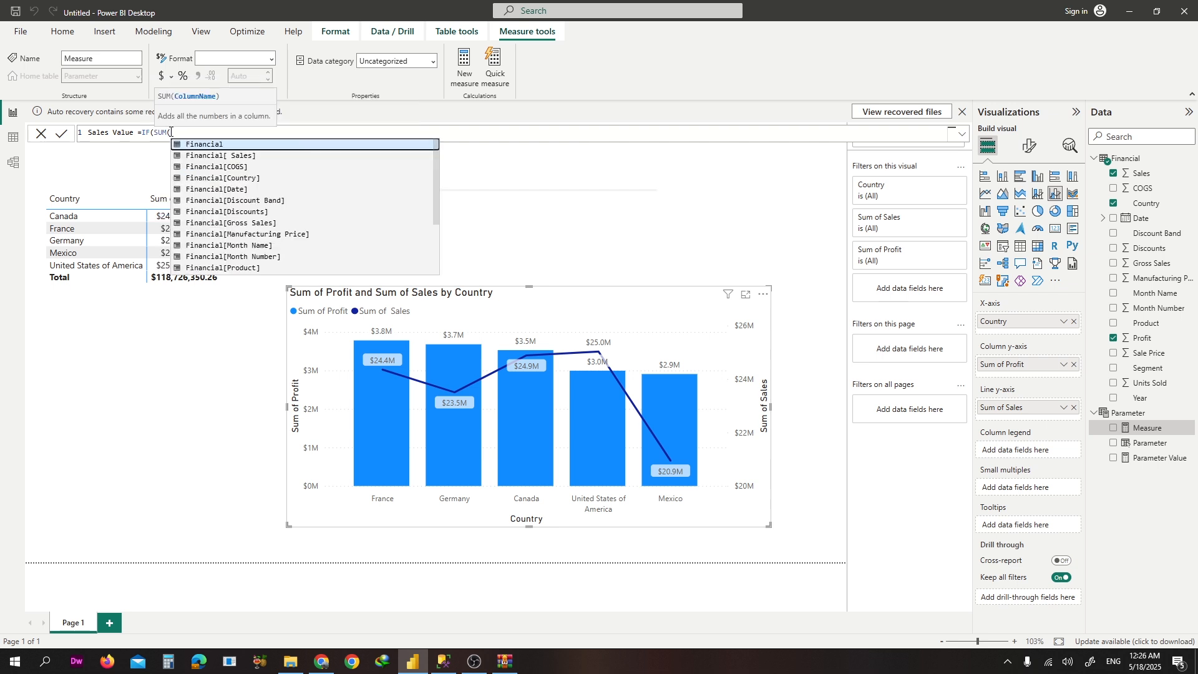
{"action": "type", "text": "Fi"}
{"action": "key", "text": "Down"}
{"action": "key", "text": "Tab"}
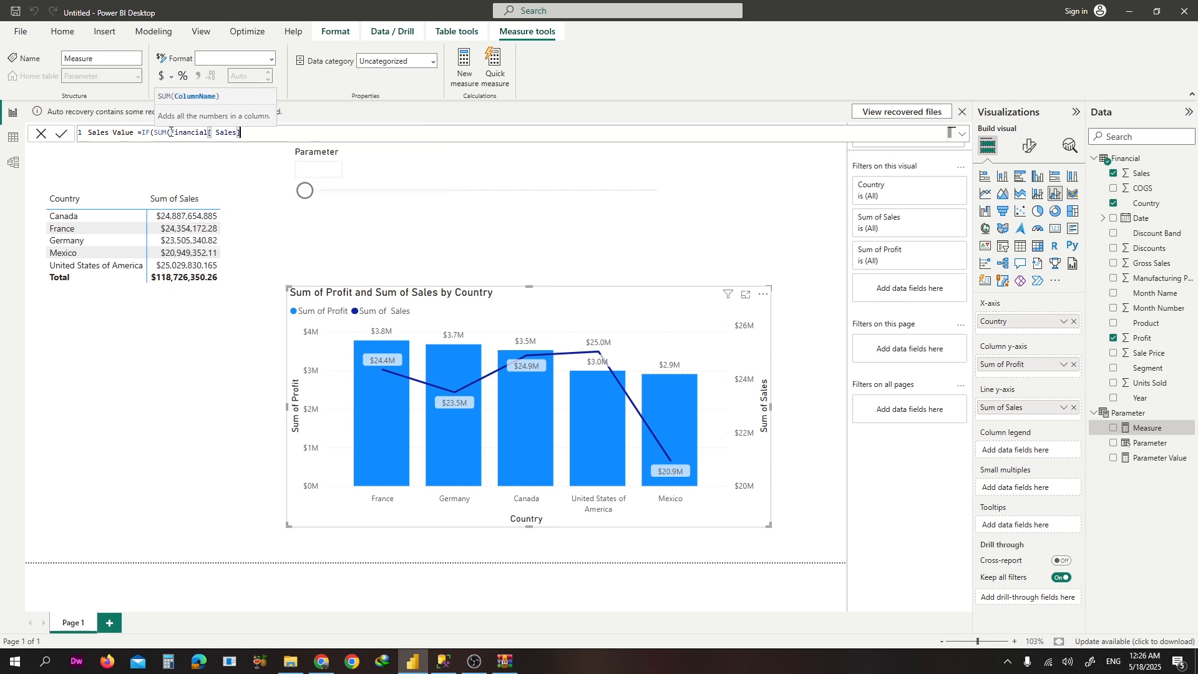
{"action": "type", "text": ")"}
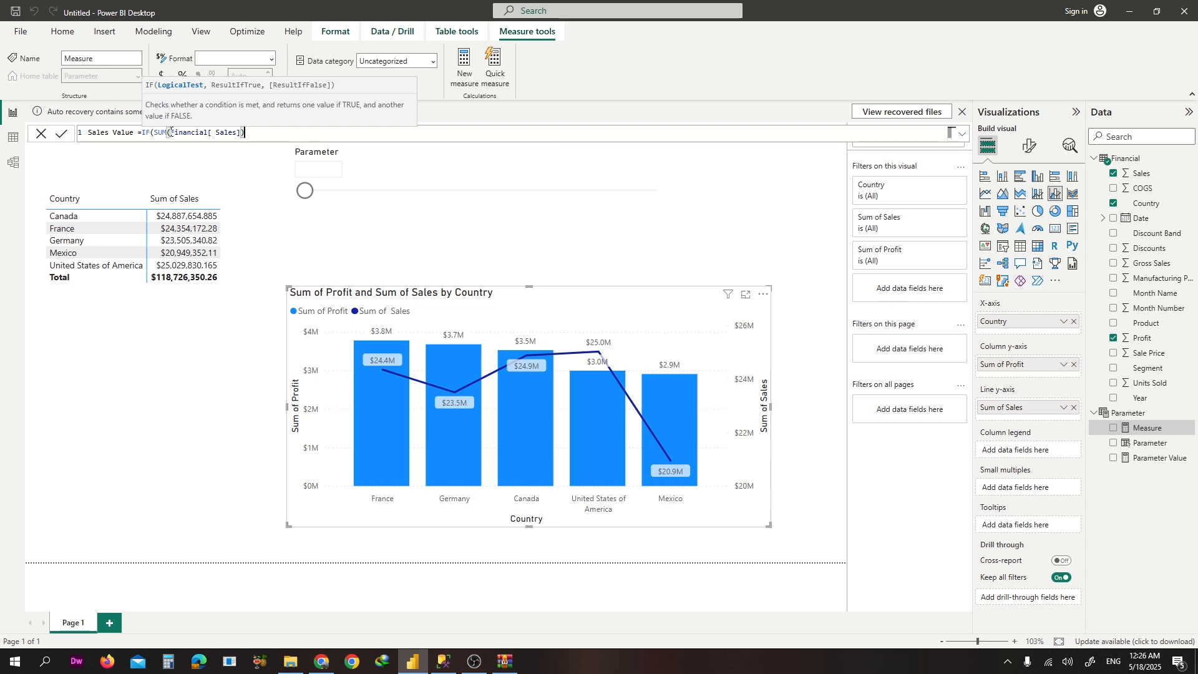
Complete the IF formula with <=Parameter[Parameter Value] as the comparison and "Red" as the true result, and commit the measure
{"action": "type", "text": "<=pa"}
{"action": "key", "text": "Down"}
{"action": "key", "text": "Tab"}
{"action": "type", "text": ","}
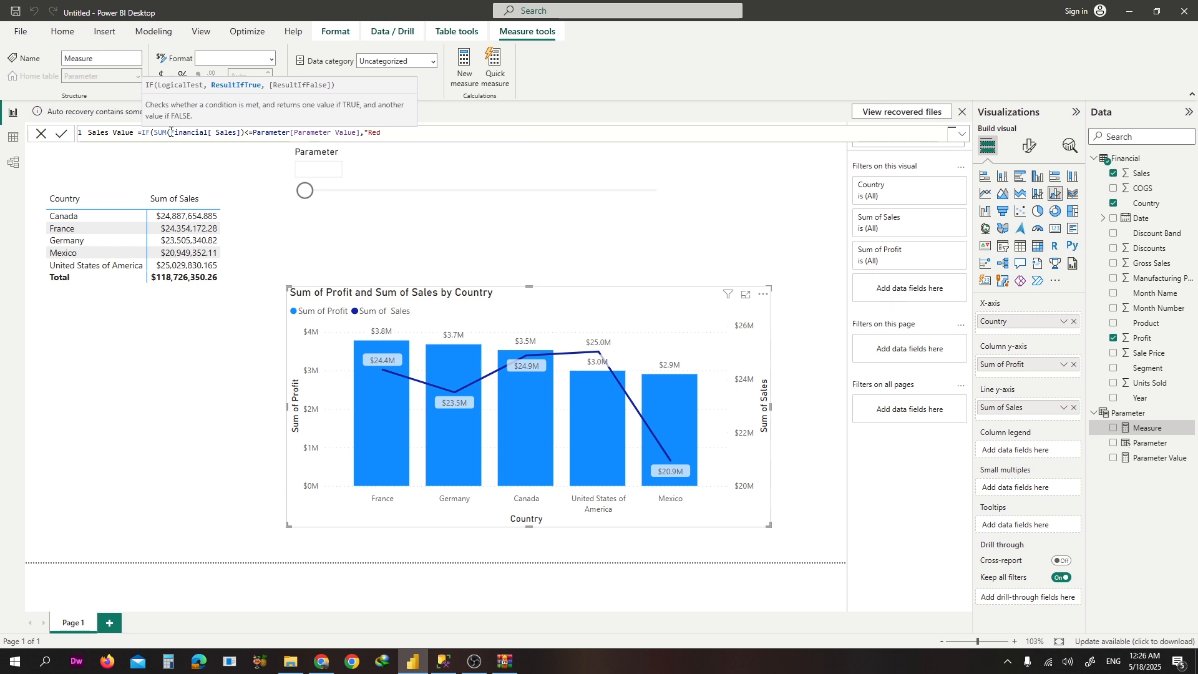
{"action": "type", "text": "\"Red\")"}
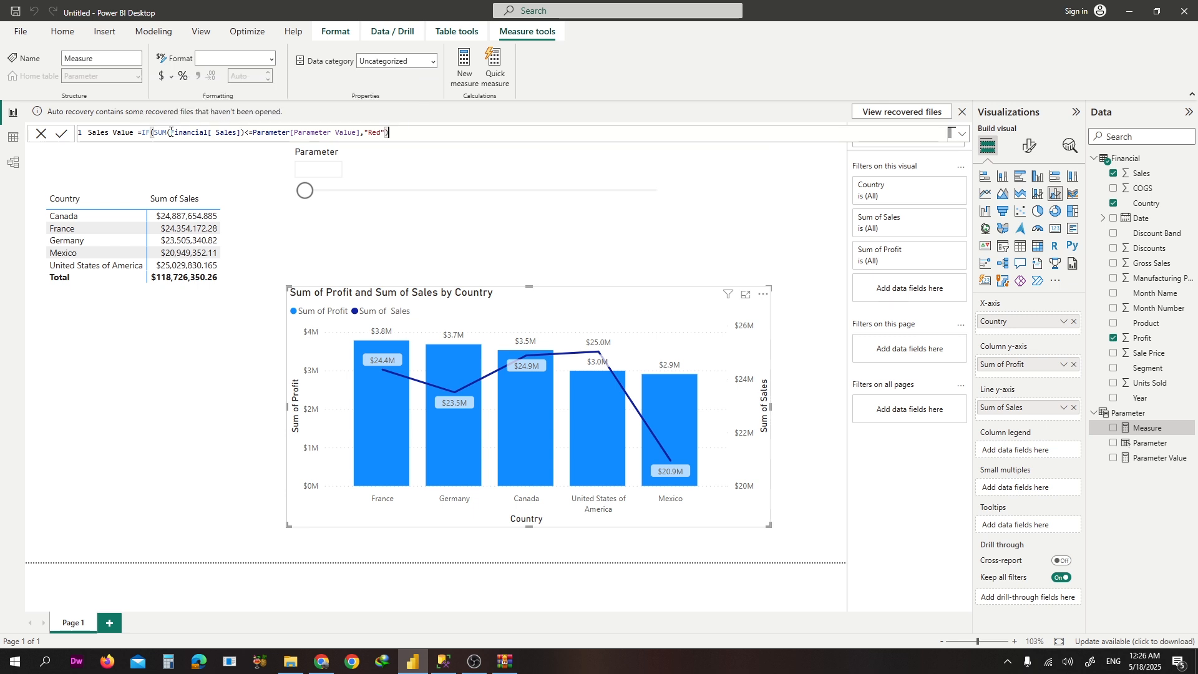
{"action": "key", "text": "Return"}
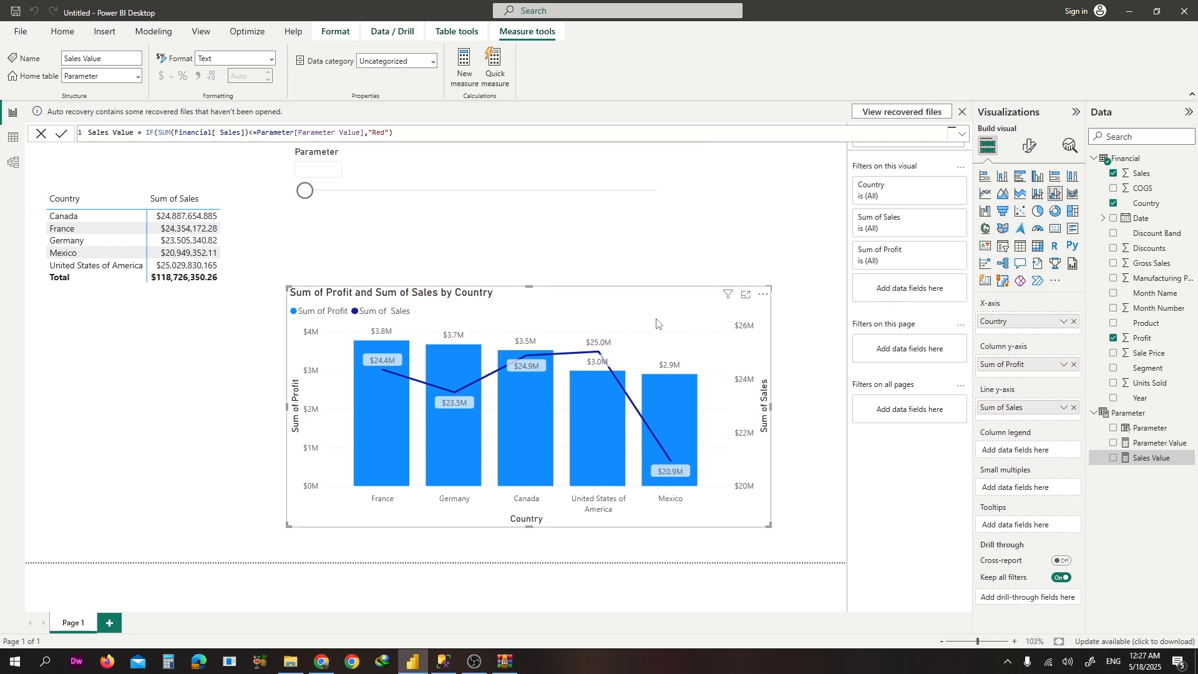
Apply conditional formatting to the combo chart's column color using the Field value style based on the Sales Value measure
{"action": "left_click", "coordinate": [1029, 147]}
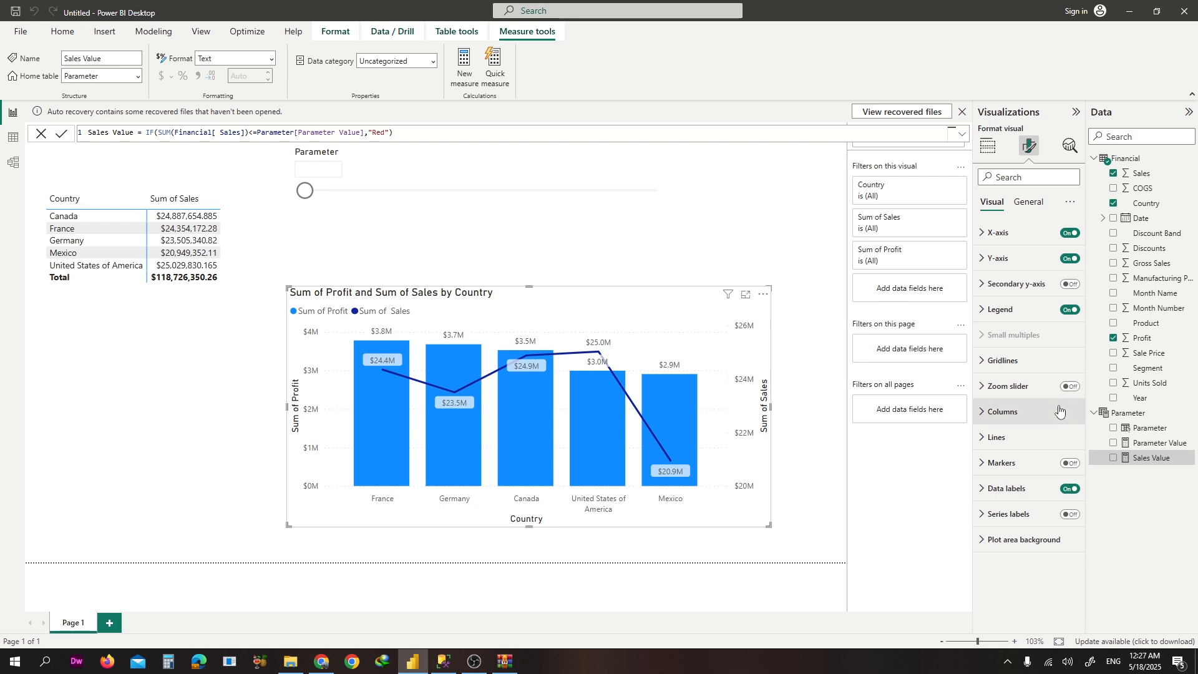
{"action": "left_click", "coordinate": [1041, 414]}
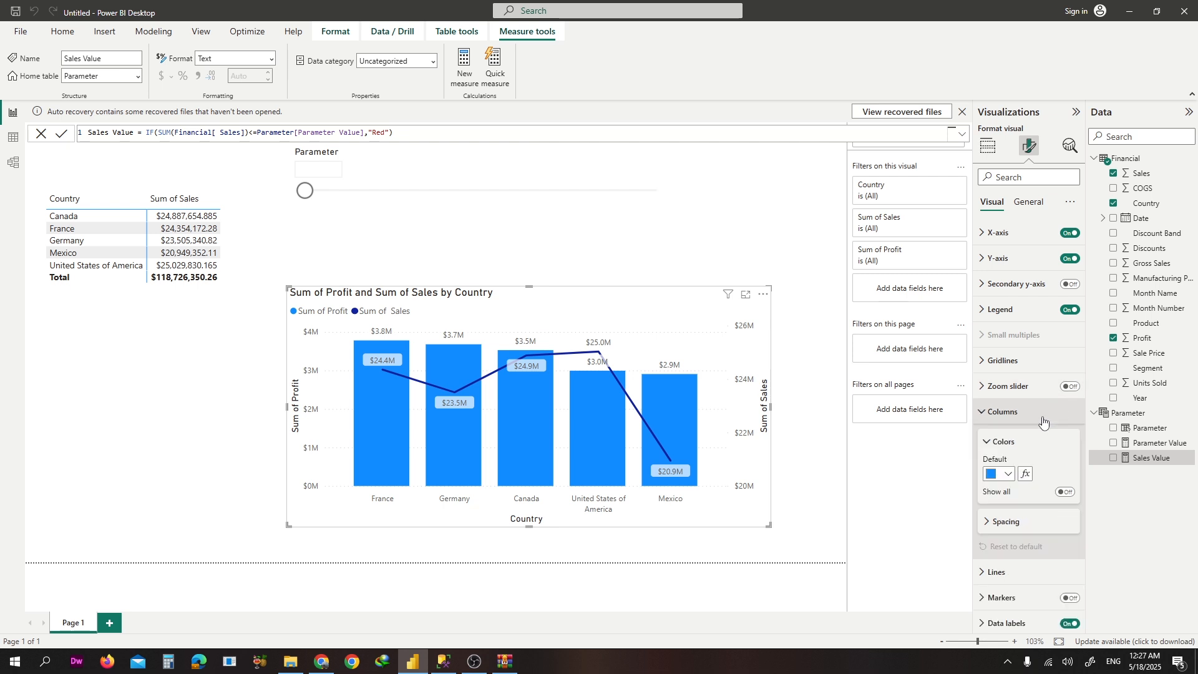
{"action": "left_click", "coordinate": [1025, 475]}
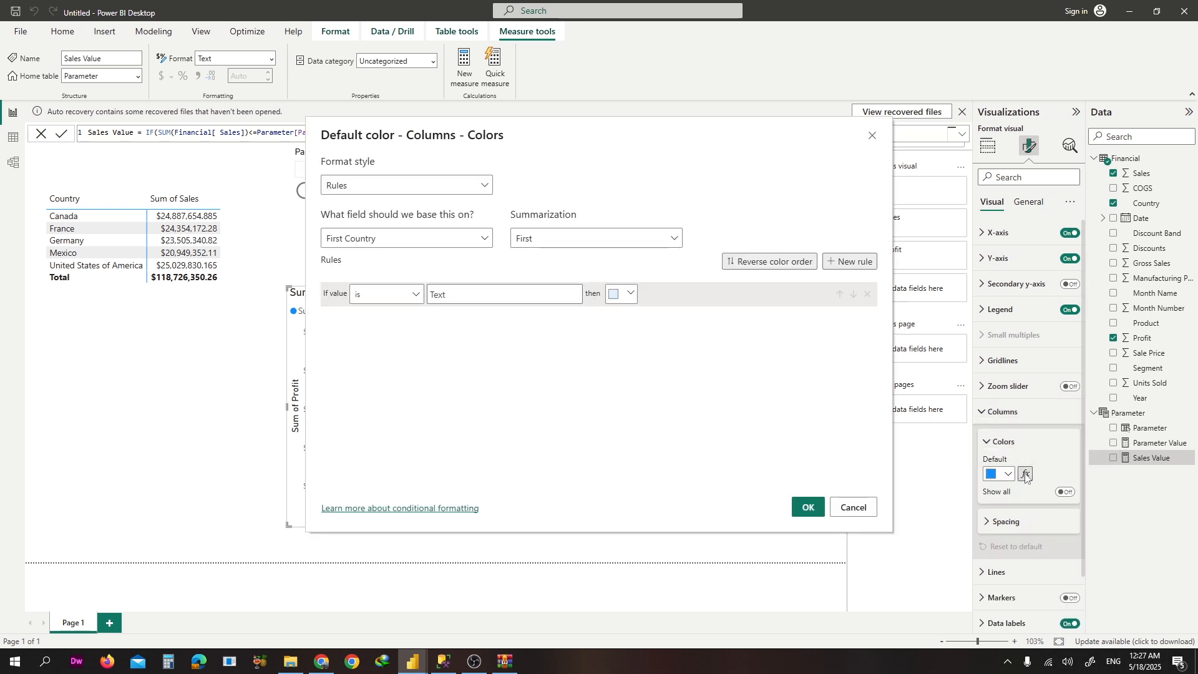
{"action": "left_click", "coordinate": [424, 187]}
{"action": "left_click", "coordinate": [387, 245]}
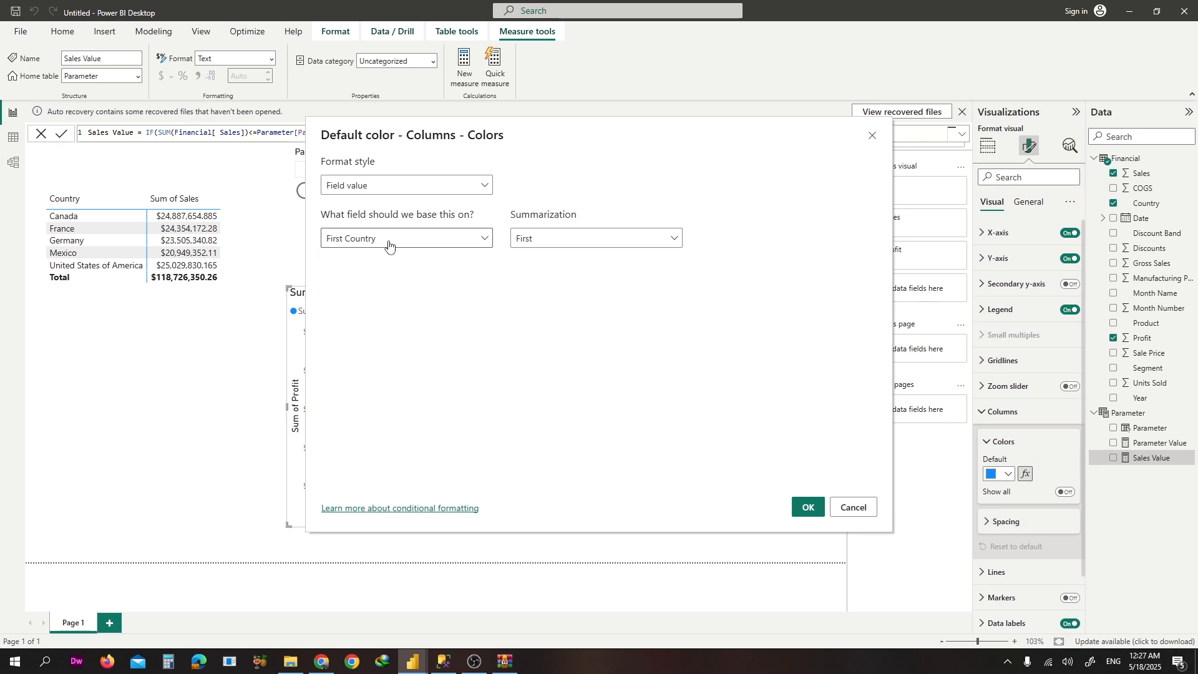
{"action": "left_click", "coordinate": [389, 245]}
{"action": "left_click", "coordinate": [331, 299]}
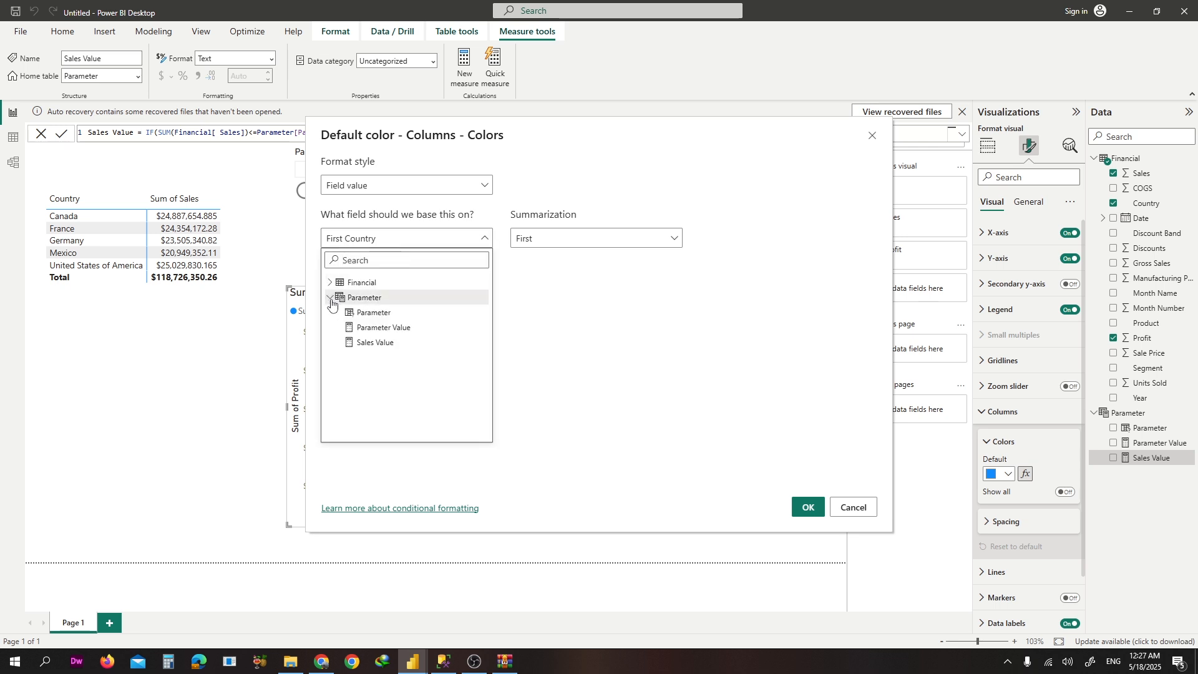
{"action": "left_click", "coordinate": [377, 343]}
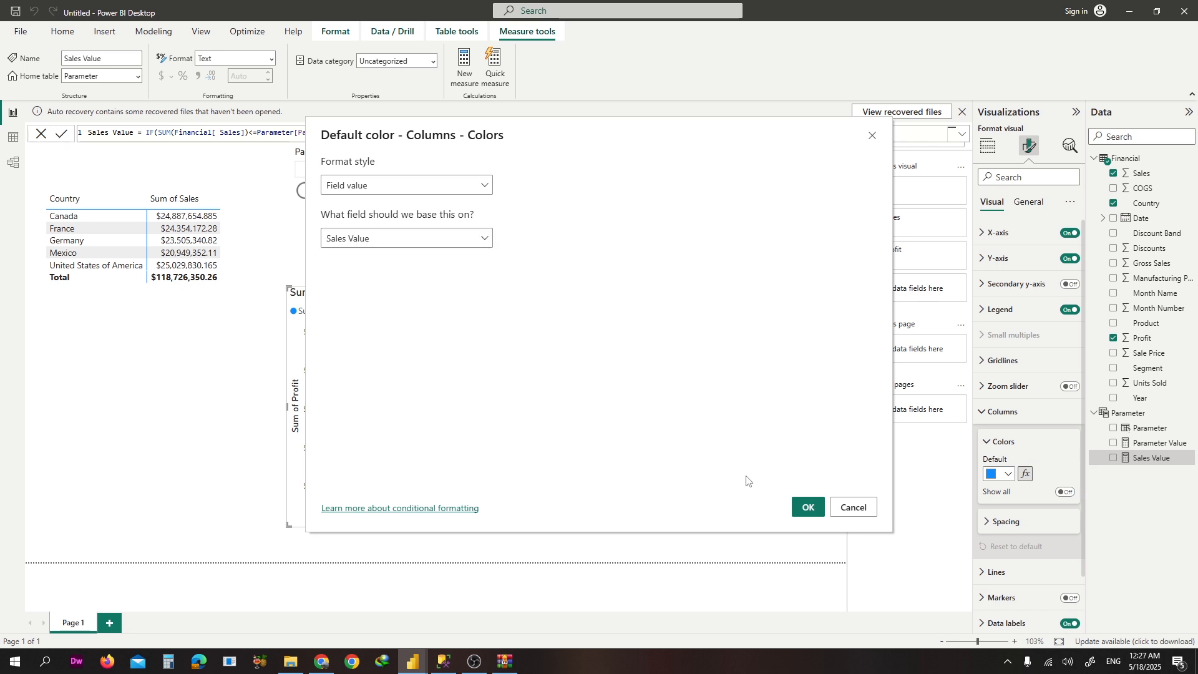
{"action": "left_click", "coordinate": [808, 507]}
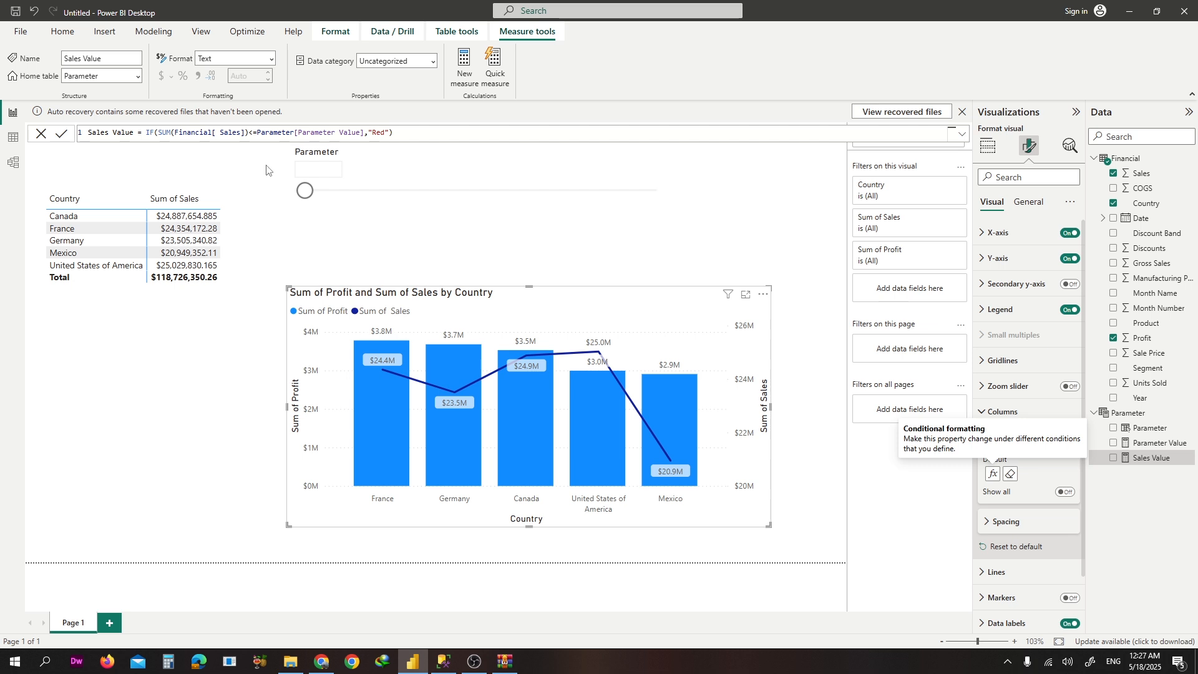
Test the column coloring by setting the Parameter slicer to 80000000 and to 25000000
{"action": "left_click_drag", "start_coordinate": [305, 190], "coordinate": [531, 189]}
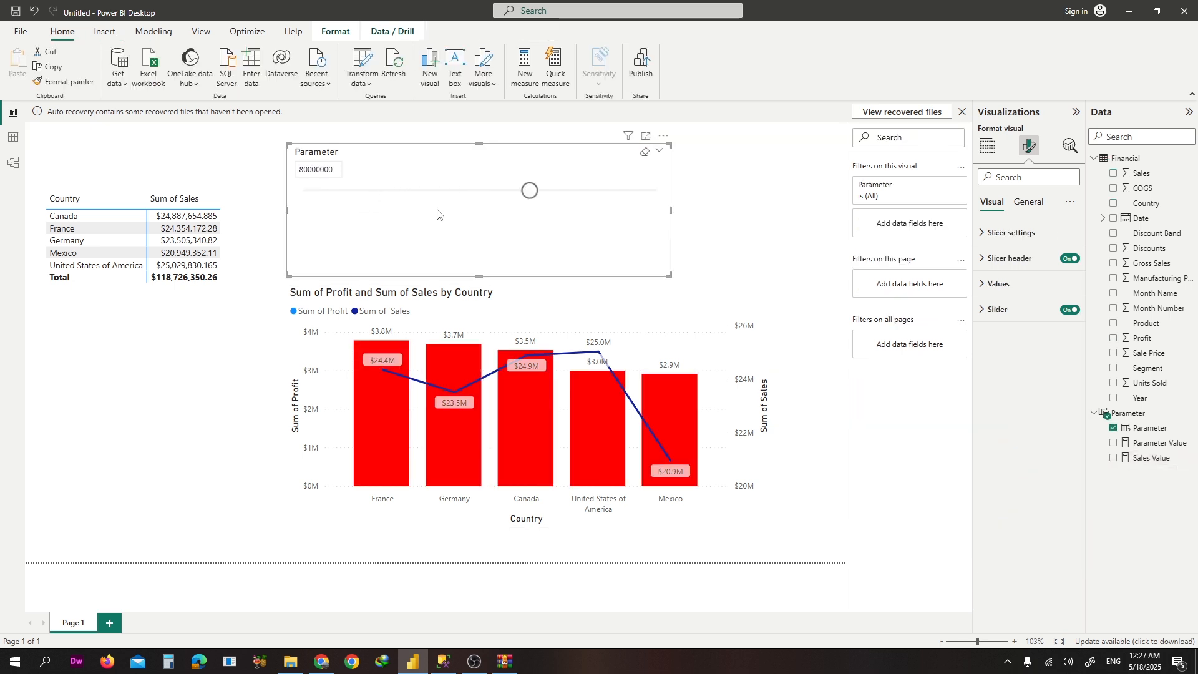
{"action": "left_click_drag", "start_coordinate": [370, 192], "coordinate": [351, 194]}
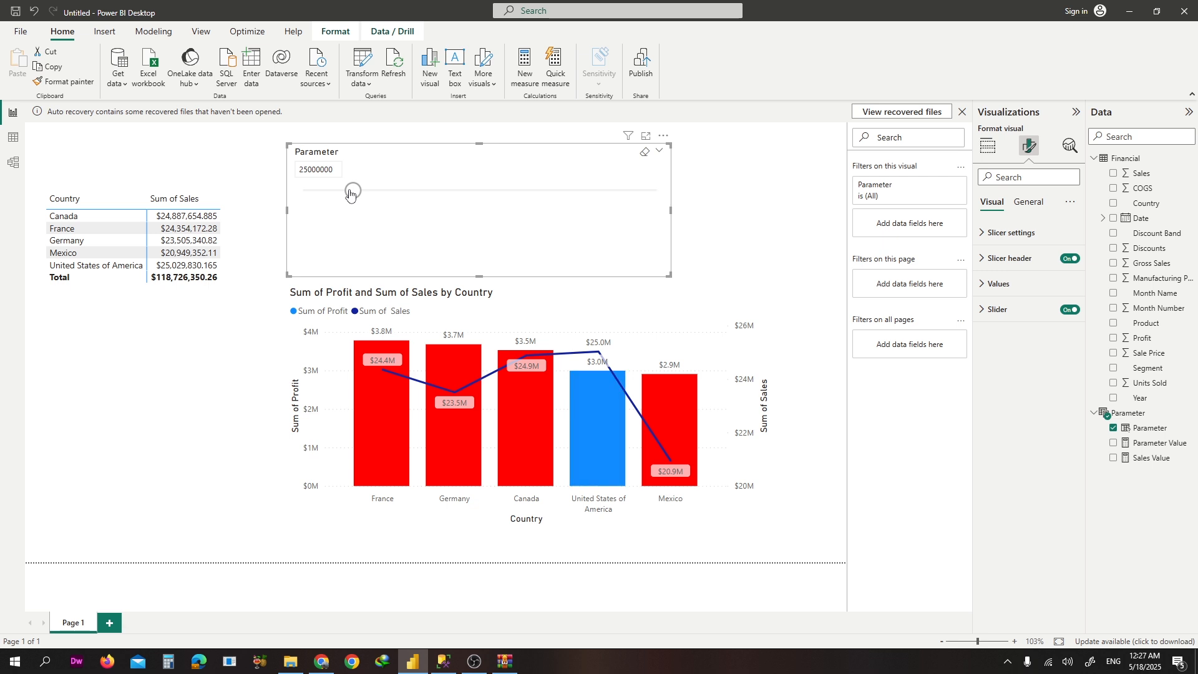
{"action": "mouse_move", "coordinate": [350, 194]}
{"action": "left_mouse_down"}
{"action": "mouse_move", "coordinate": [317, 194]}
{"action": "mouse_move", "coordinate": [359, 197]}
{"action": "left_mouse_up"}
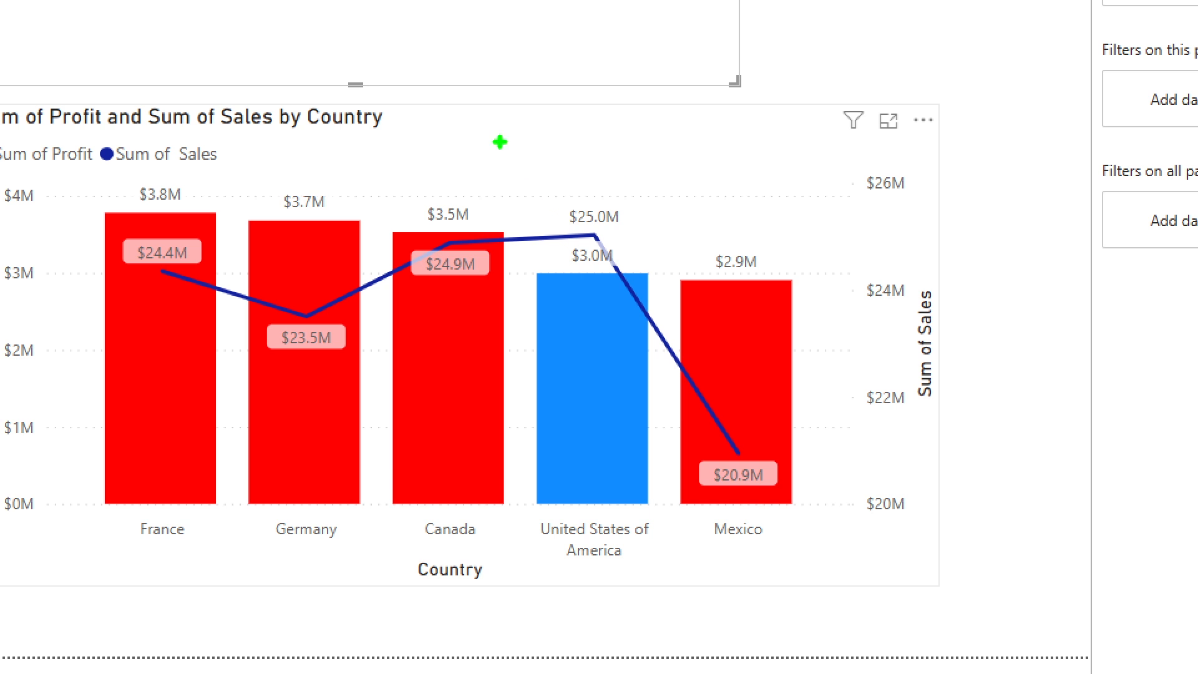
{"action": "left_click_drag", "start_coordinate": [498, 135], "coordinate": [665, 561]}
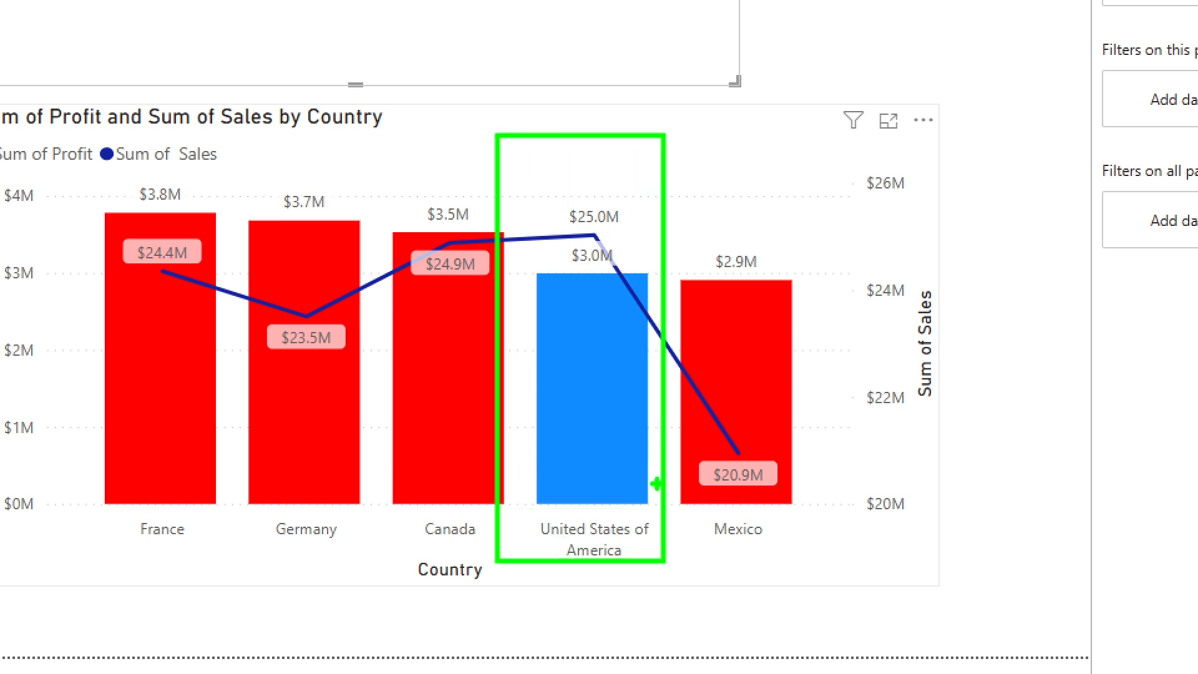
{"action": "left_click_drag", "start_coordinate": [541, 182], "coordinate": [647, 253]}
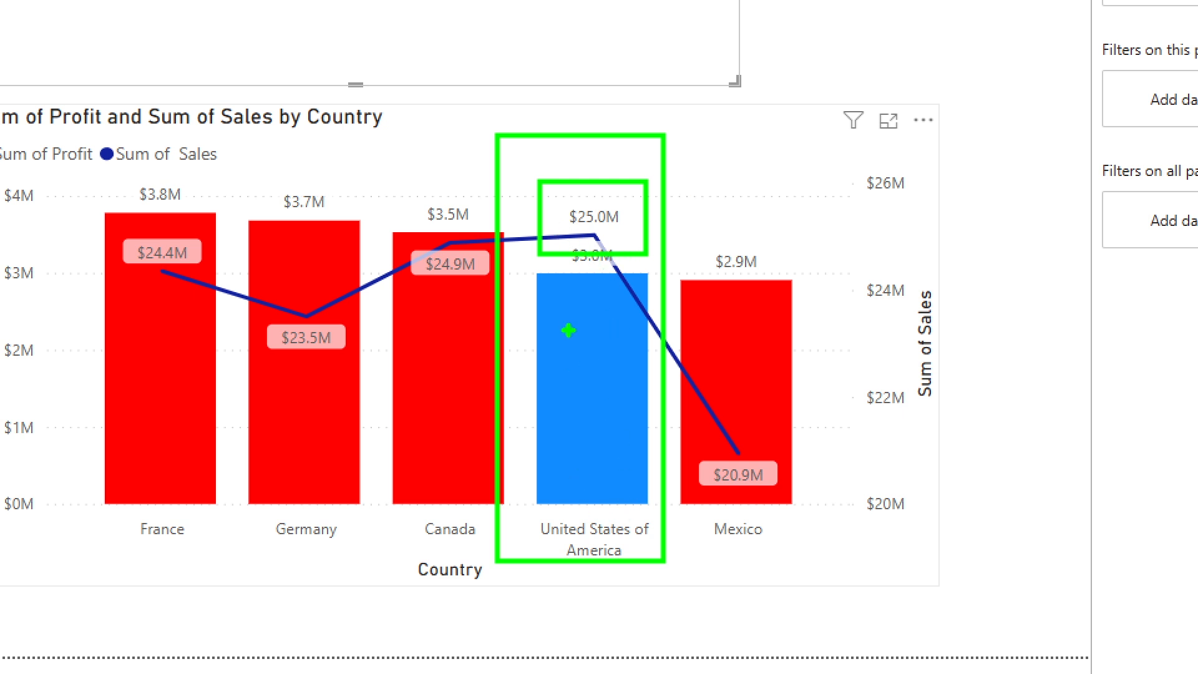
{"action": "left_click_drag", "start_coordinate": [558, 269], "coordinate": [625, 267]}
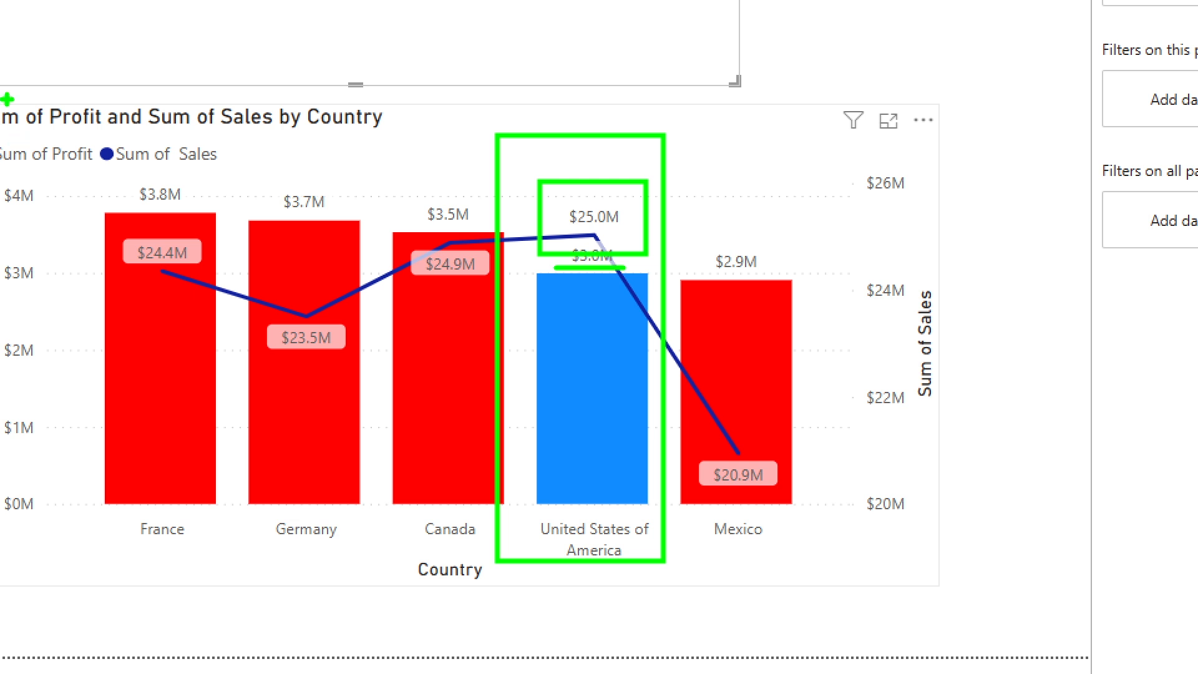
{"action": "mouse_move", "coordinate": [86, 163]}
{"action": "left_mouse_down"}
{"action": "mouse_move", "coordinate": [195, 220]}
{"action": "mouse_move", "coordinate": [232, 259]}
{"action": "mouse_move", "coordinate": [232, 288]}
{"action": "left_mouse_up"}
{"action": "left_click_drag", "start_coordinate": [254, 181], "coordinate": [357, 382]}
{"action": "left_click_drag", "start_coordinate": [393, 166], "coordinate": [489, 342]}
{"action": "mouse_move", "coordinate": [713, 201]}
{"action": "left_mouse_down"}
{"action": "mouse_move", "coordinate": [738, 378]}
{"action": "mouse_move", "coordinate": [818, 526]}
{"action": "left_mouse_up"}
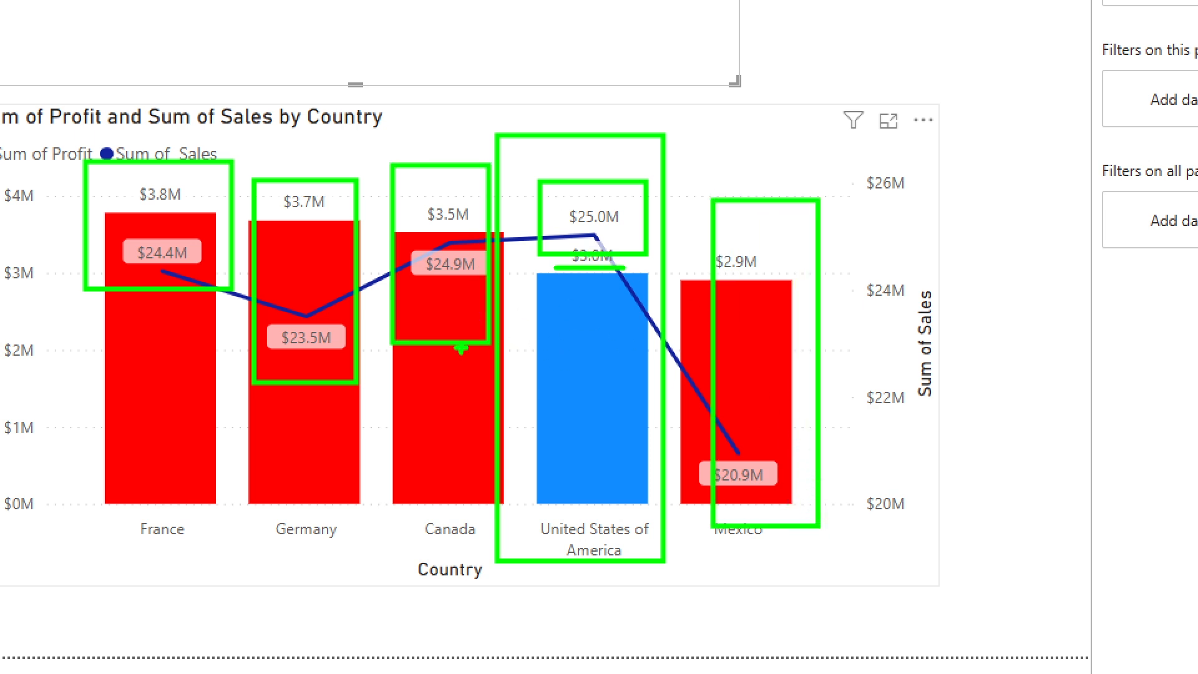
{"action": "key", "text": "Escape"}
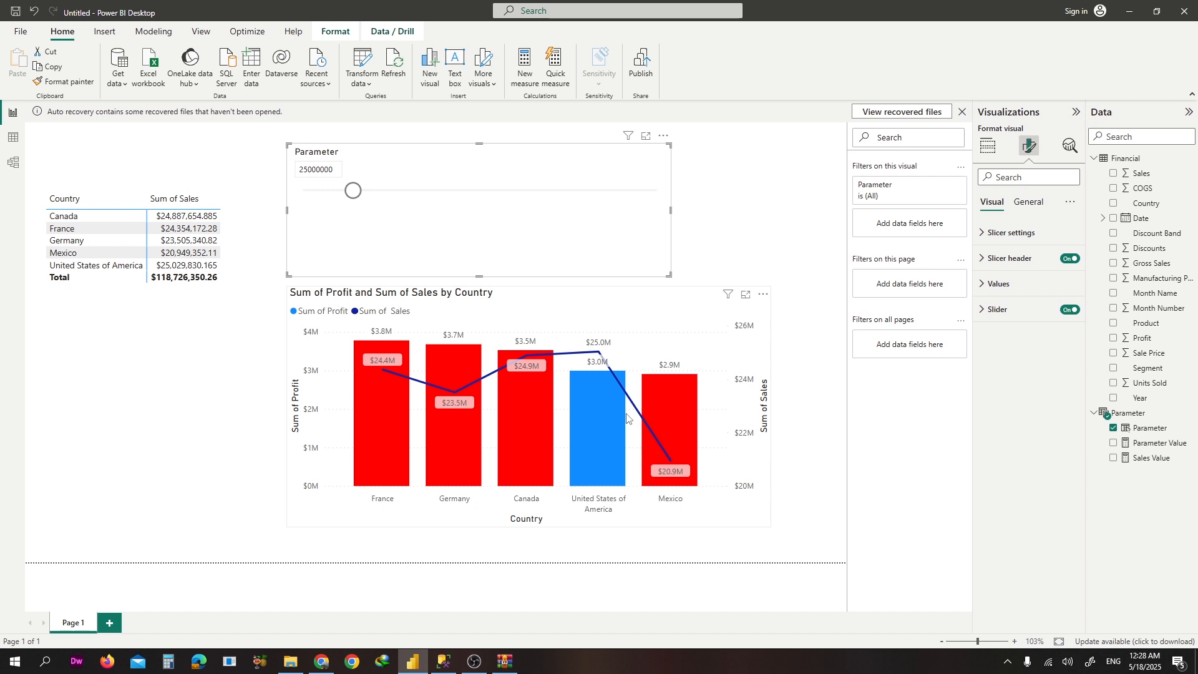
Shrink the combo chart to the width of the Parameter slicer and set the slicer to its minimum of 10000000
{"action": "left_click", "coordinate": [768, 512]}
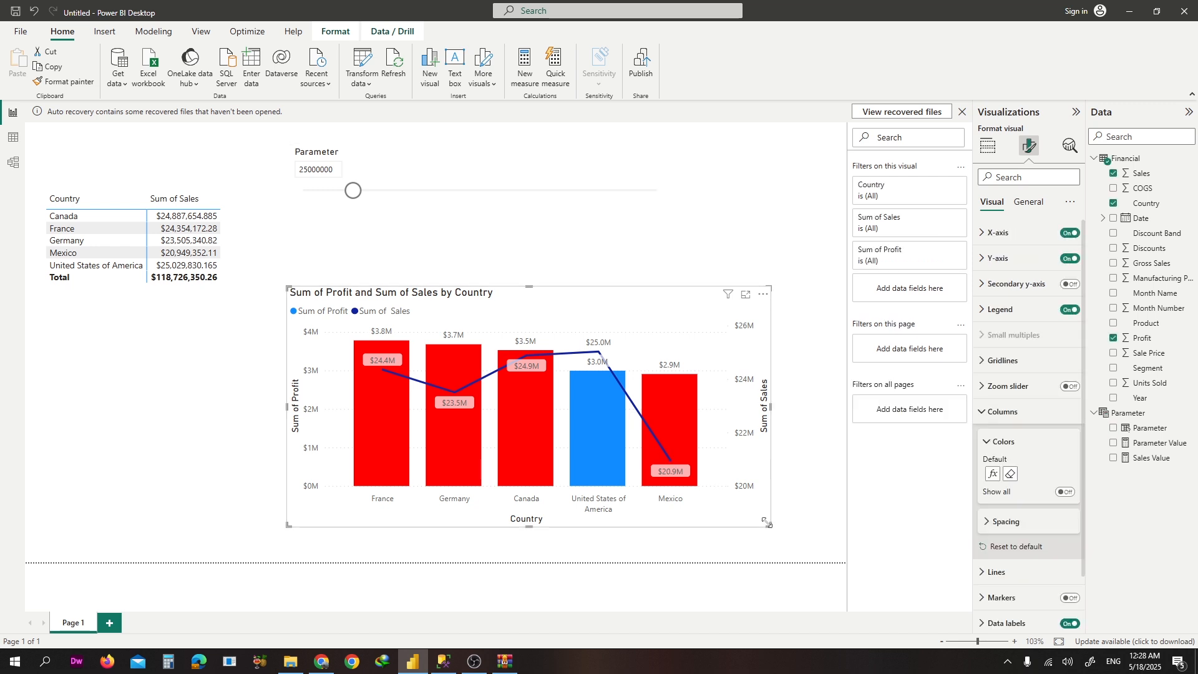
{"action": "left_click_drag", "start_coordinate": [771, 527], "coordinate": [670, 498]}
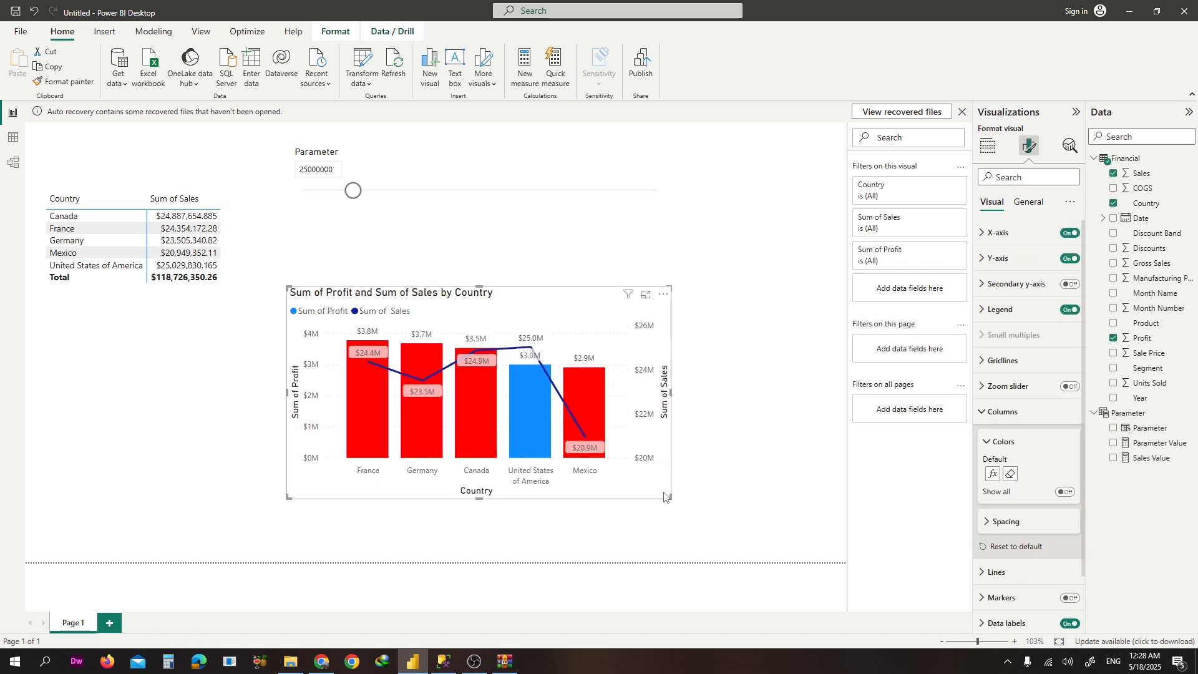
{"action": "left_click", "coordinate": [604, 241]}
{"action": "left_click_drag", "start_coordinate": [353, 191], "coordinate": [201, 176]}
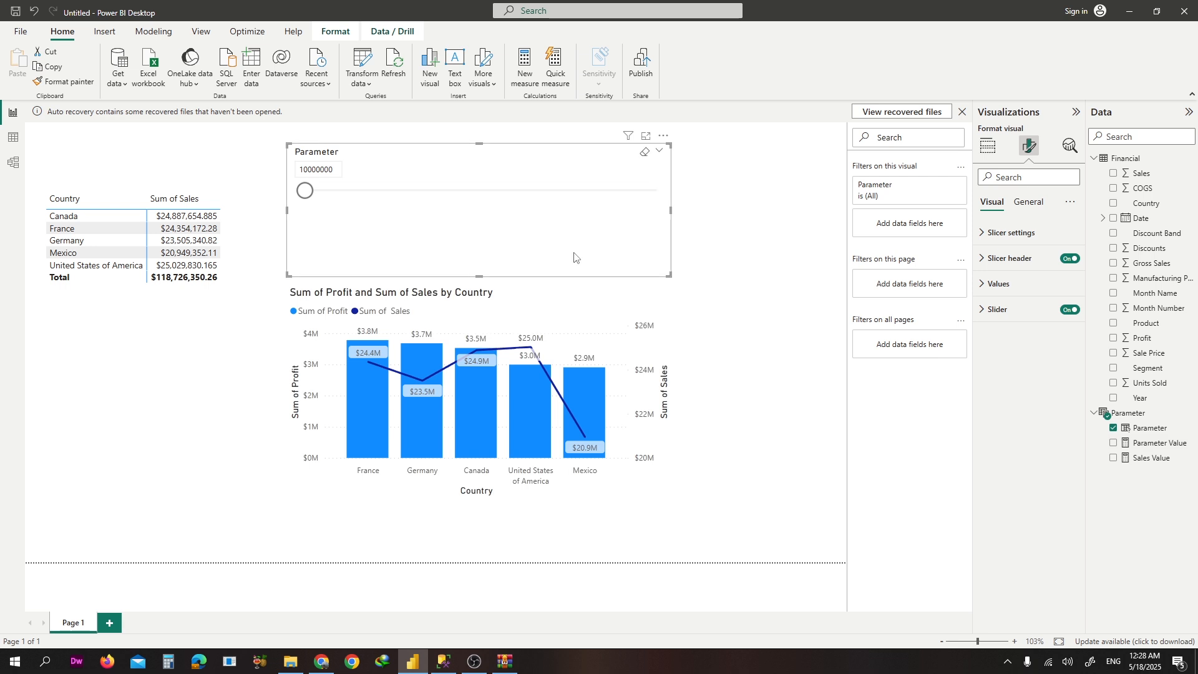
Change the Parameter column's GENERATESERIES formula to end at 25000000 and commit it
{"action": "left_click", "coordinate": [1154, 445]}
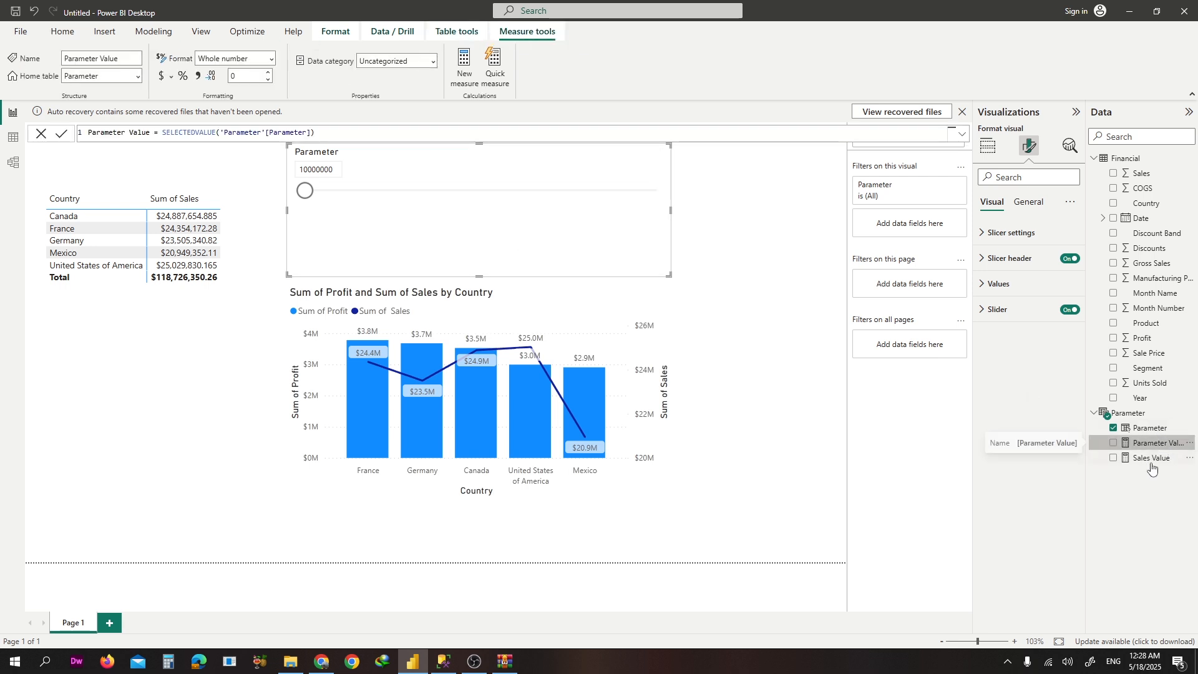
{"action": "left_click", "coordinate": [1150, 428]}
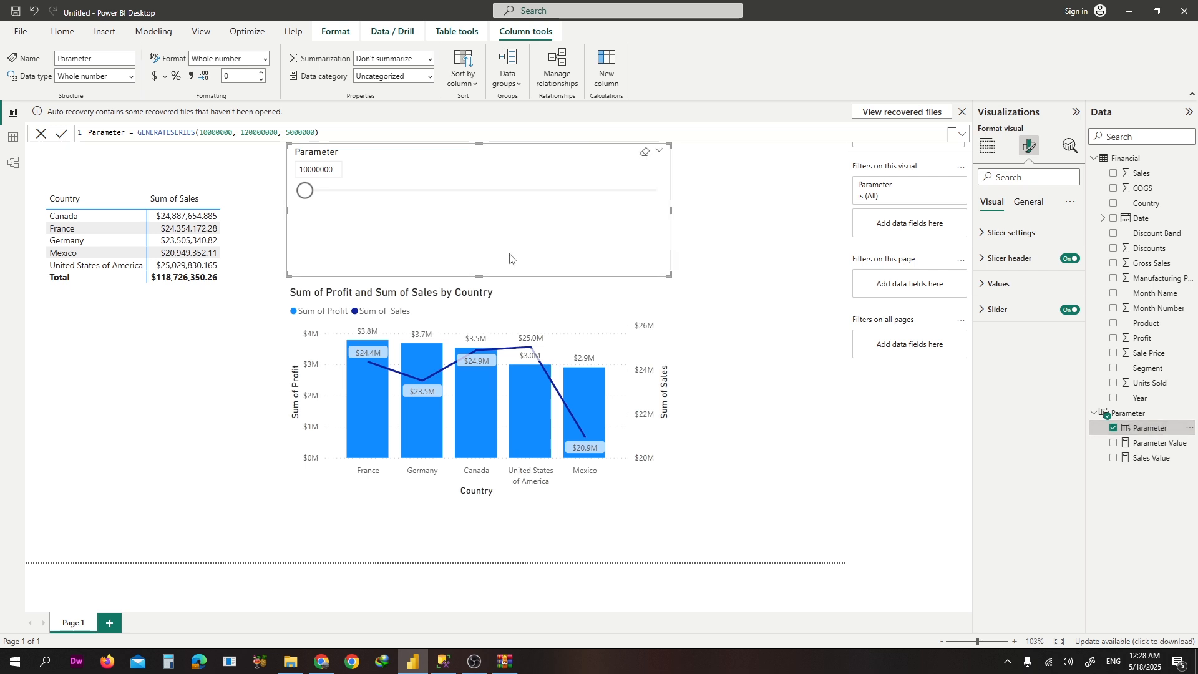
{"action": "left_click", "coordinate": [277, 129]}
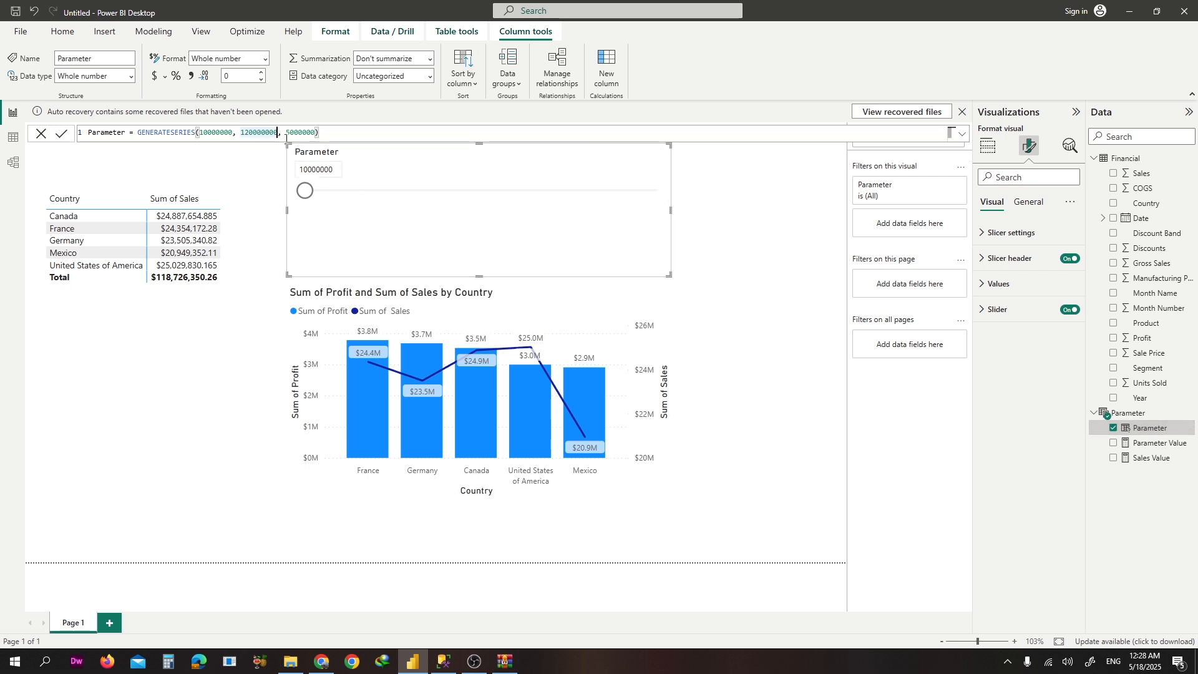
{"action": "key", "text": "BackSpace"}
{"action": "key", "text": "BackSpace"}
{"action": "key", "text": "BackSpace"}
{"action": "key", "text": "BackSpace"}
{"action": "key", "text": "BackSpace"}
{"action": "key", "text": "BackSpace"}
{"action": "key", "text": "BackSpace"}
{"action": "key", "text": "BackSpace"}
{"action": "key", "text": "BackSpace"}
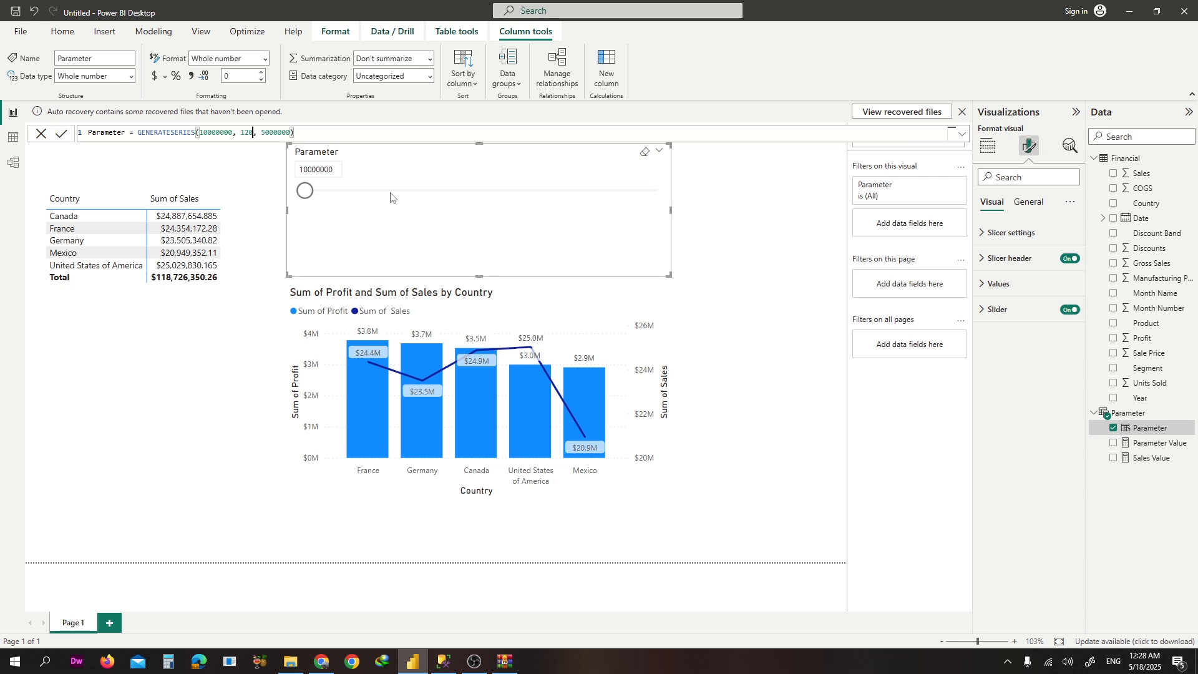
{"action": "type", "text": "25000000"}
Test the column coloring by moving the Parameter slicer to 20000000 and up to 25000000
{"action": "left_click_drag", "start_coordinate": [317, 198], "coordinate": [492, 199]}
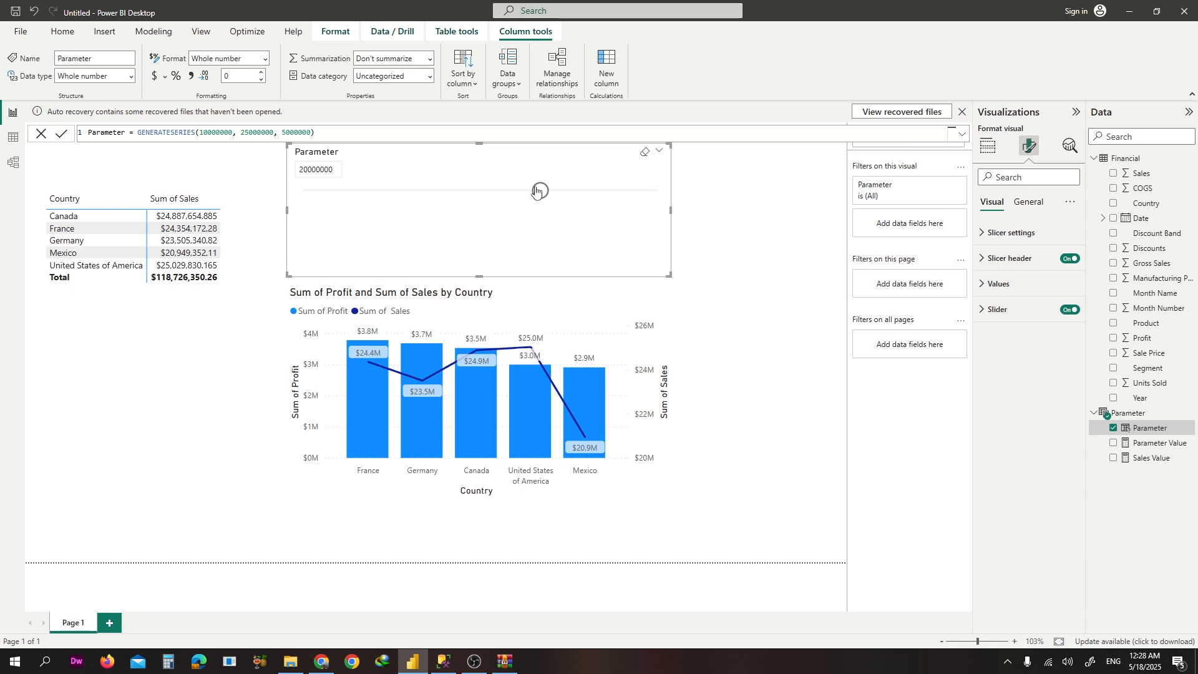
{"action": "left_click_drag", "start_coordinate": [530, 191], "coordinate": [658, 190]}
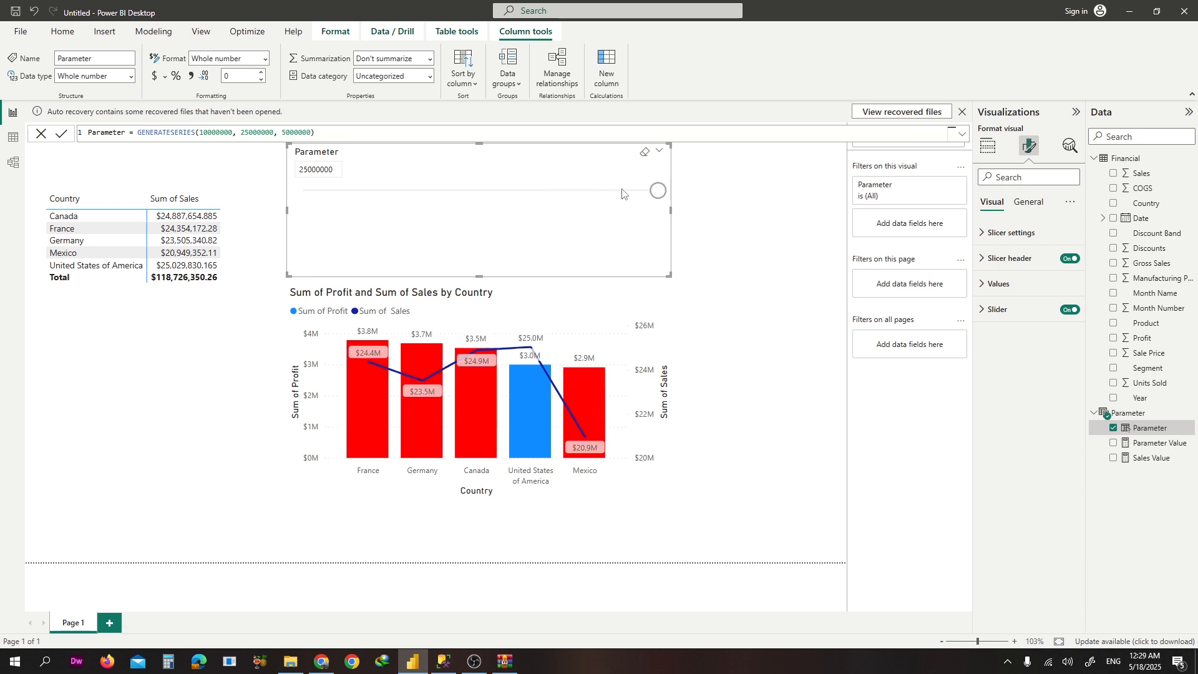
{"action": "mouse_move", "coordinate": [622, 189]}
{"action": "left_mouse_down"}
{"action": "mouse_move", "coordinate": [540, 188]}
{"action": "mouse_move", "coordinate": [600, 191]}
{"action": "left_mouse_up"}
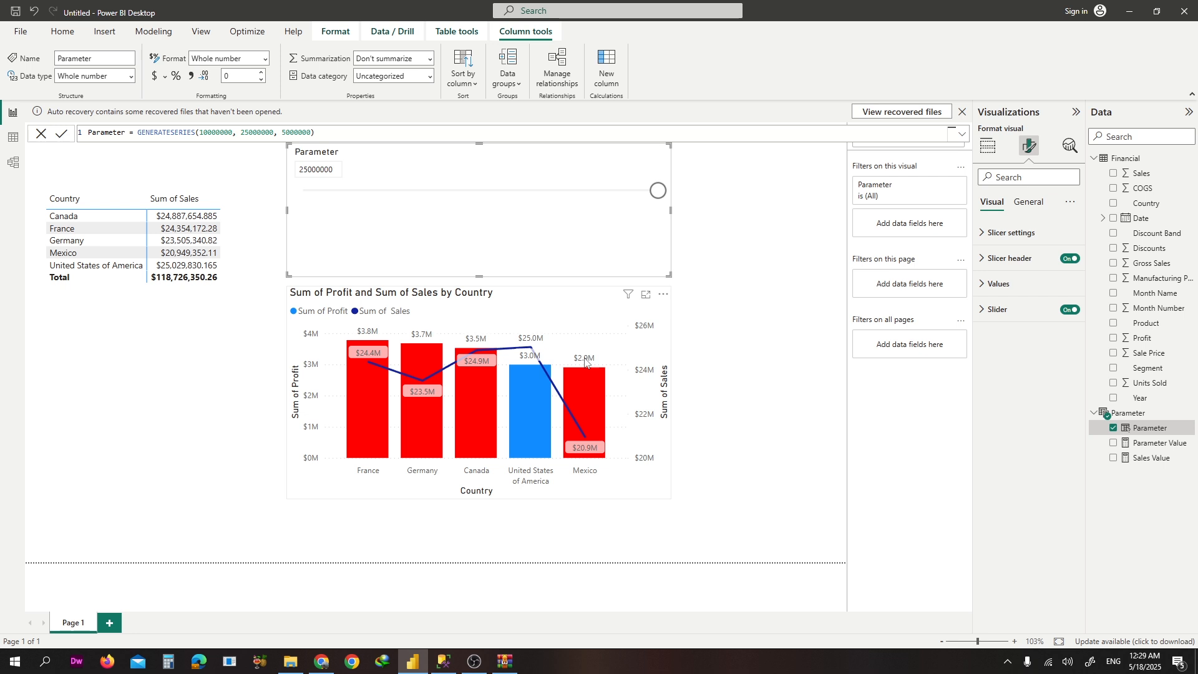
Open the page formatting options and change the canvas type to Custom
{"action": "left_click", "coordinate": [164, 414]}
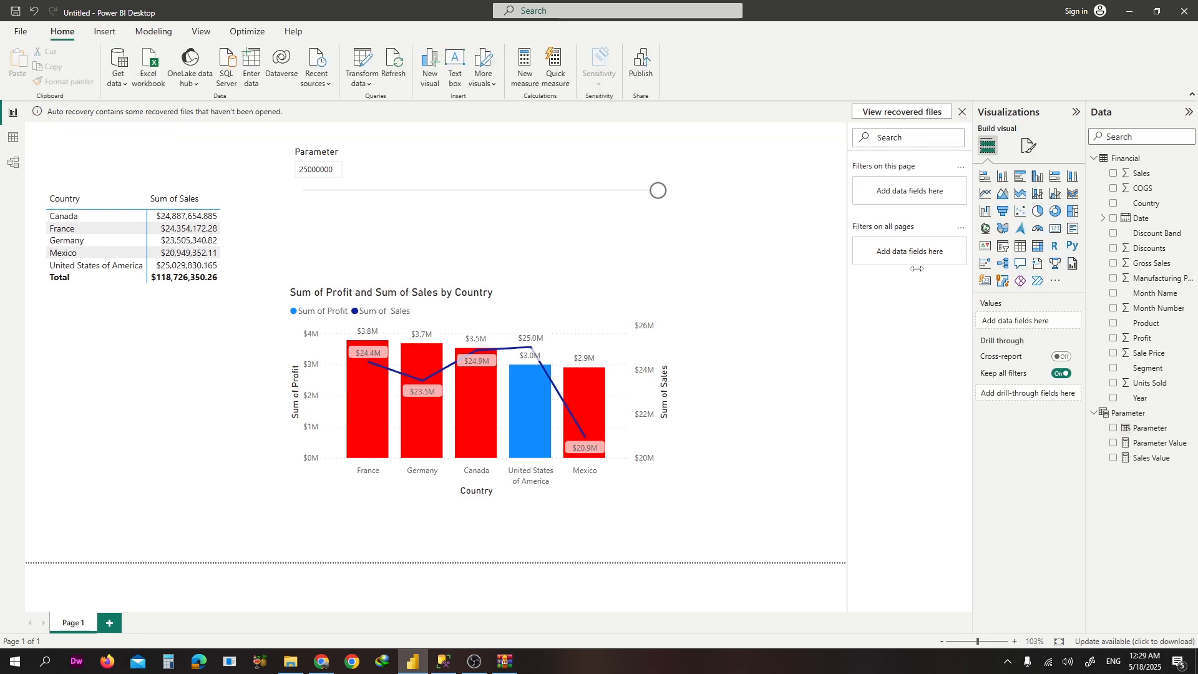
{"action": "left_click", "coordinate": [1030, 145]}
{"action": "left_click", "coordinate": [983, 206]}
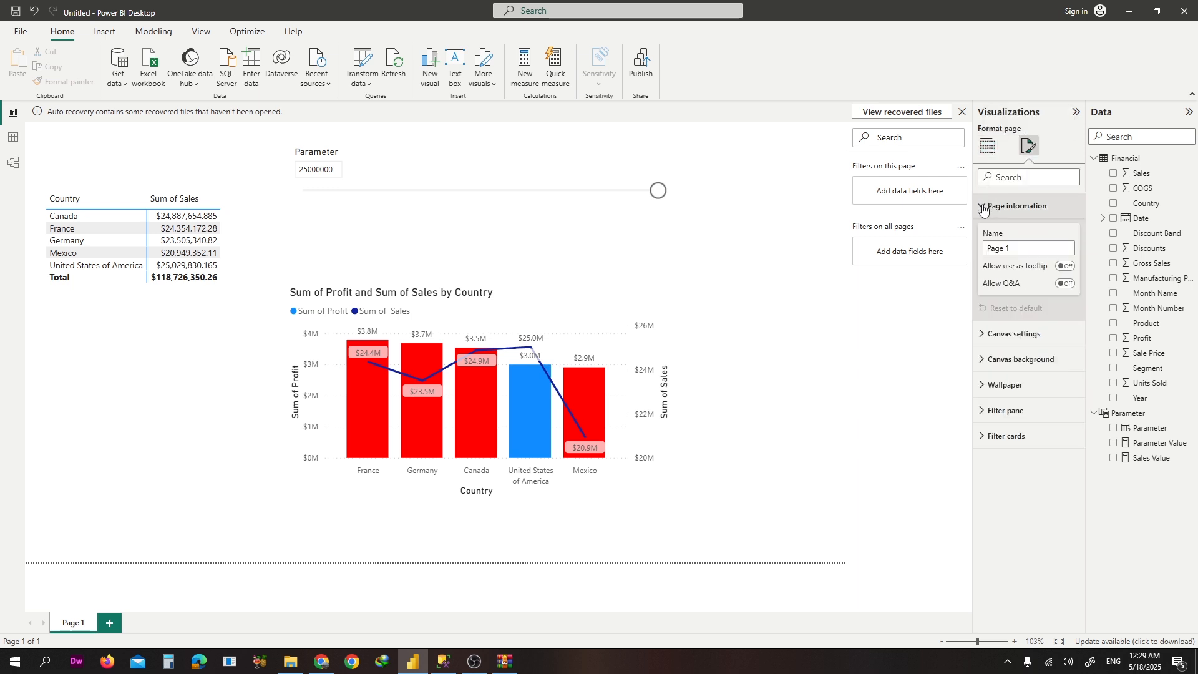
{"action": "left_click", "coordinate": [983, 208]}
{"action": "left_click", "coordinate": [978, 240]}
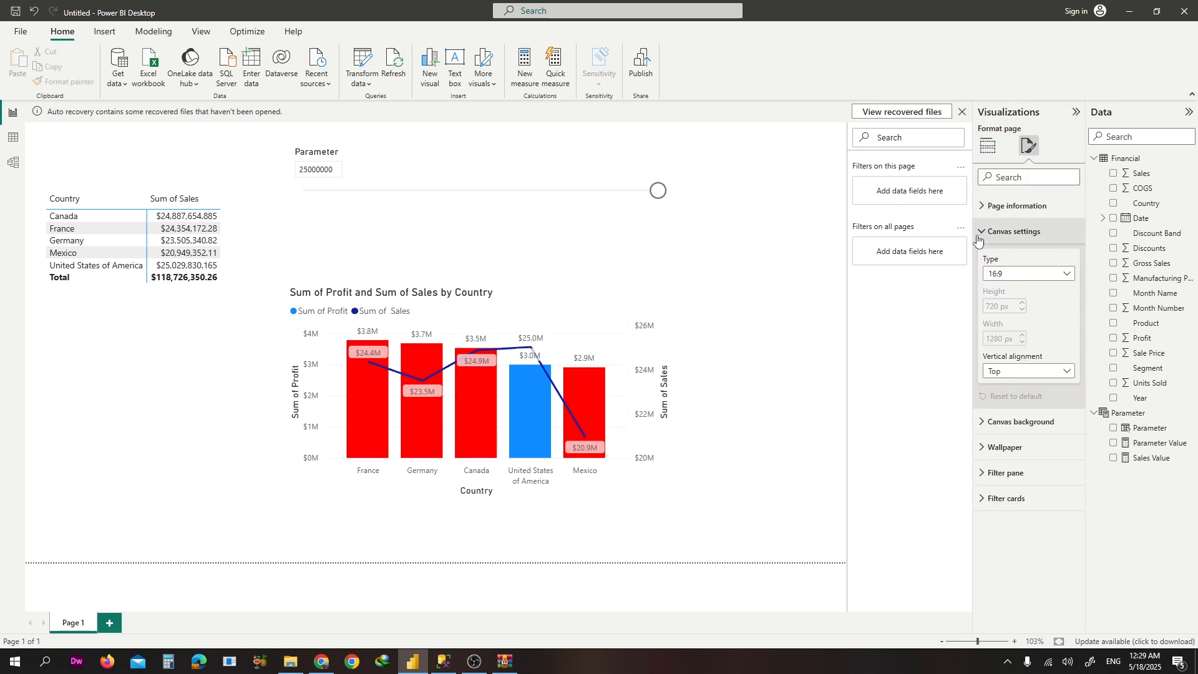
{"action": "left_click", "coordinate": [1008, 274]}
{"action": "left_click", "coordinate": [1006, 349]}
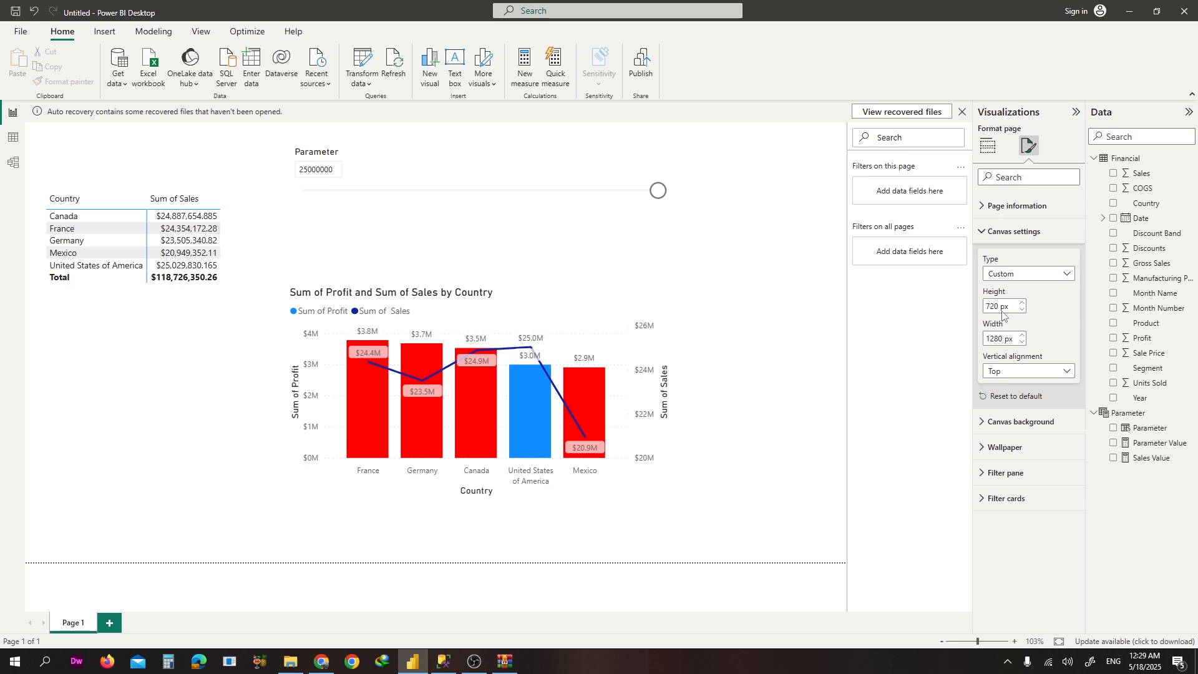
Try canvas heights of 100 and 9999 px, and set the page height to 1000 px
{"action": "double_click", "coordinate": [999, 307]}
{"action": "type", "text": "100"}
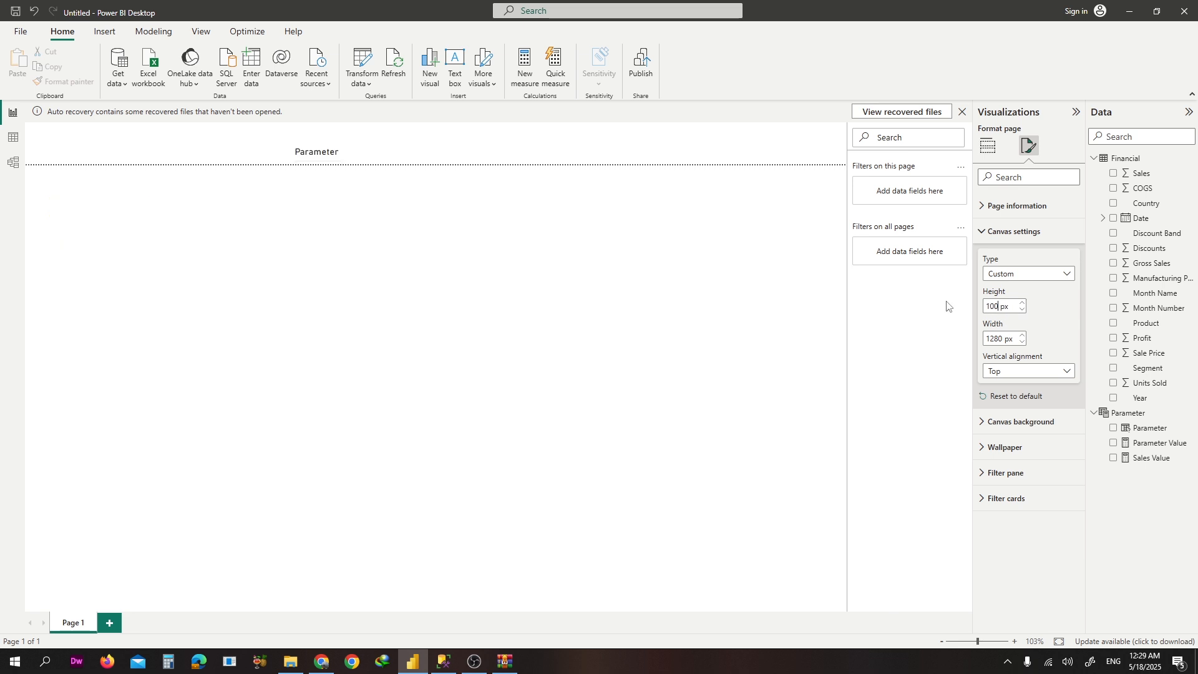
{"action": "key", "text": "BackSpace"}
{"action": "key", "text": "BackSpace"}
{"action": "key", "text": "BackSpace"}
{"action": "type", "text": "9999"}
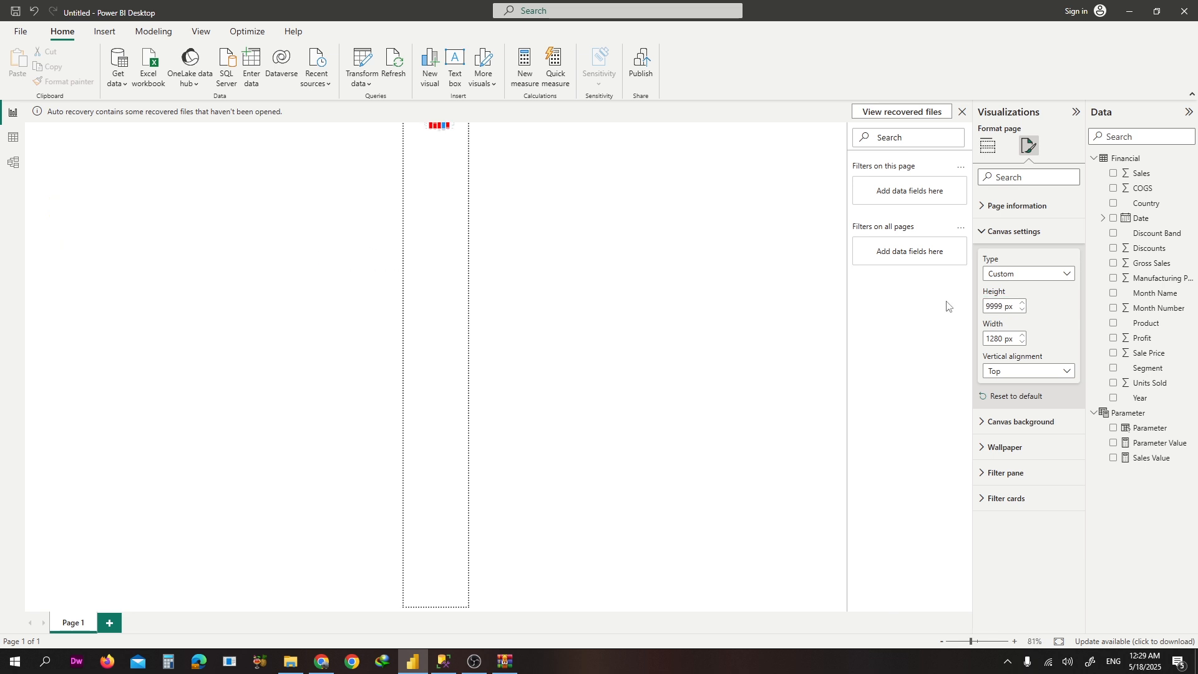
{"action": "key", "text": "BackSpace"}
{"action": "key", "text": "BackSpace"}
{"action": "key", "text": "BackSpace"}
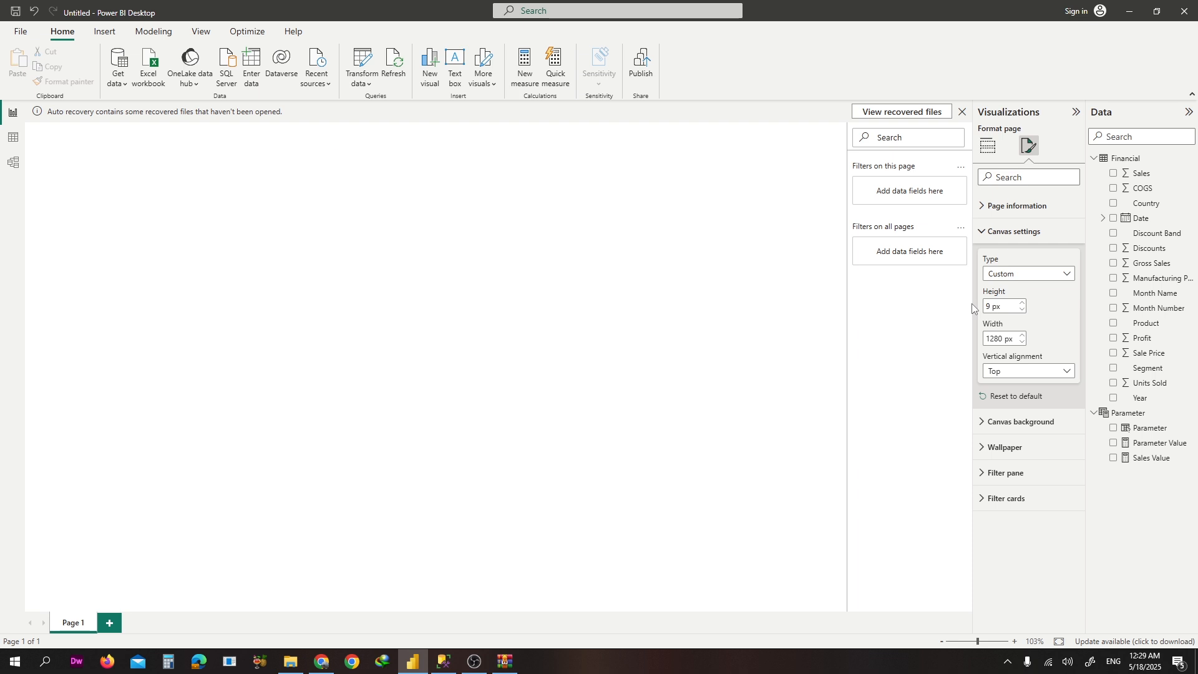
{"action": "type", "text": "1000"}
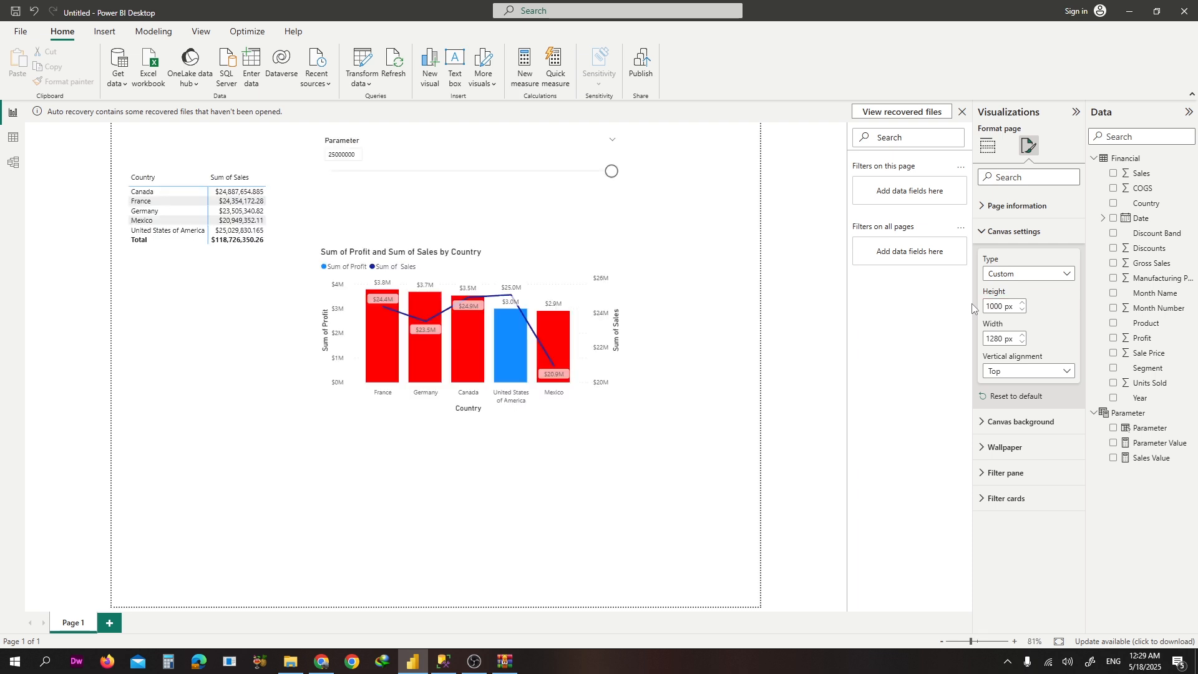
{"action": "left_click", "coordinate": [516, 532]}
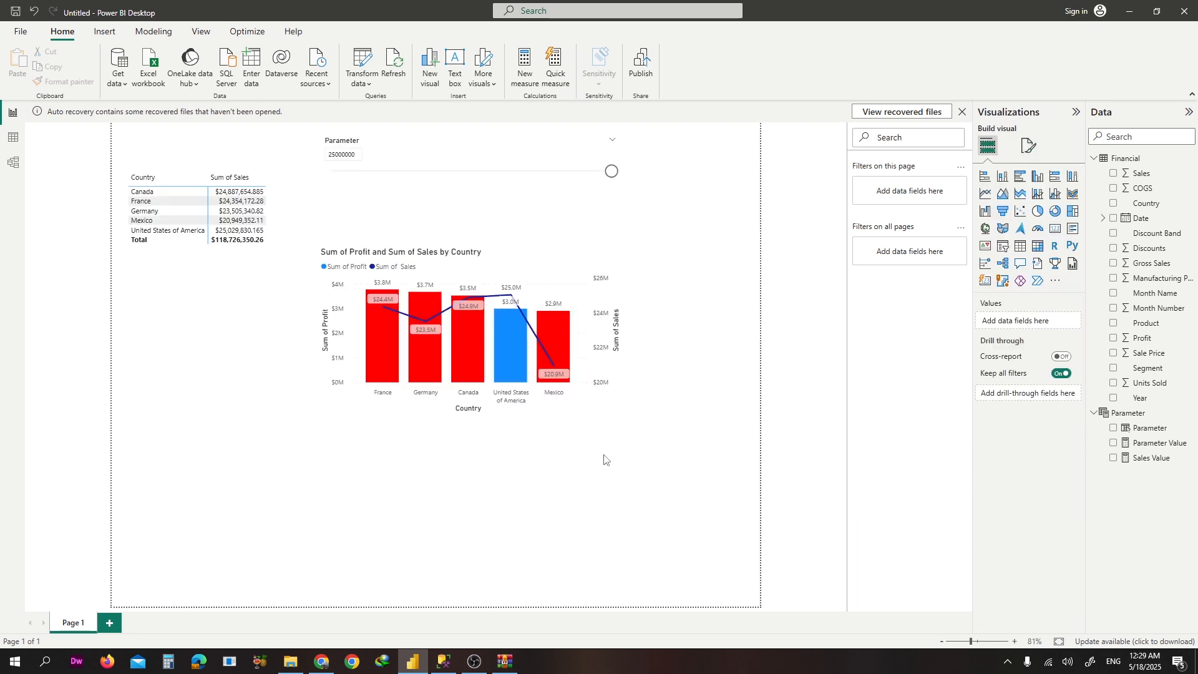
Shrink the combo chart from its lower-left corner and narrow the Parameter slicer to the same width
{"action": "left_click", "coordinate": [321, 385]}
{"action": "left_click_drag", "start_coordinate": [320, 415], "coordinate": [394, 383]}
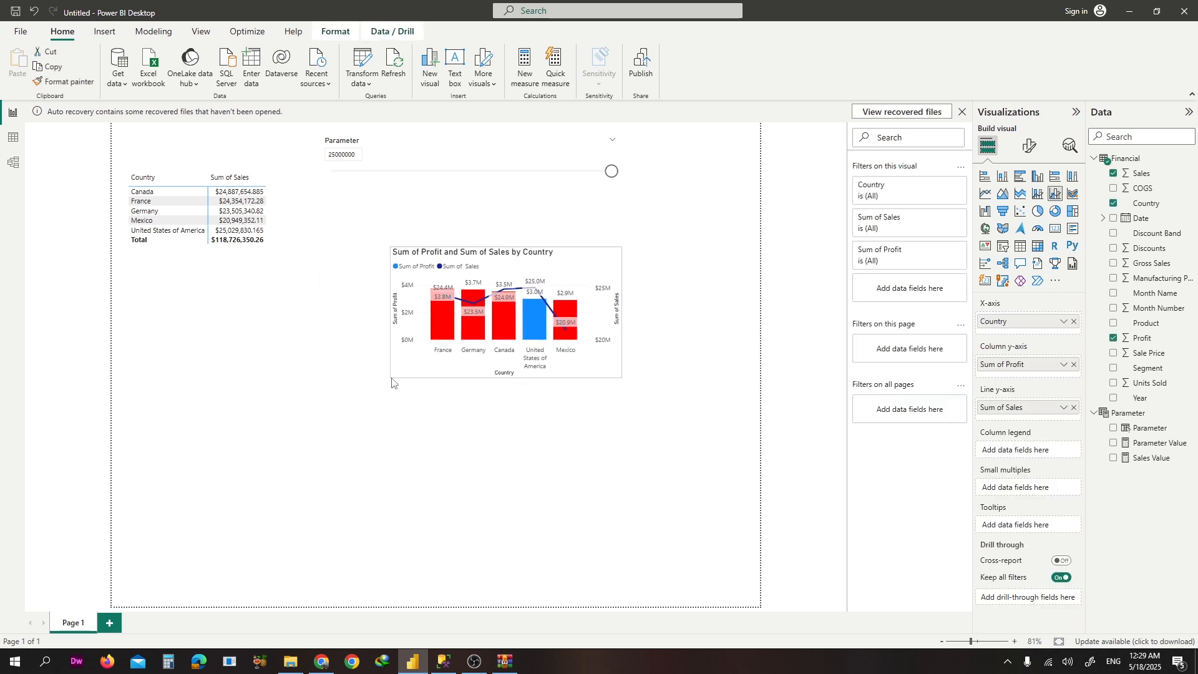
{"action": "left_click", "coordinate": [326, 236]}
{"action": "left_click_drag", "start_coordinate": [326, 241], "coordinate": [391, 225]}
{"action": "left_click", "coordinate": [673, 372]}
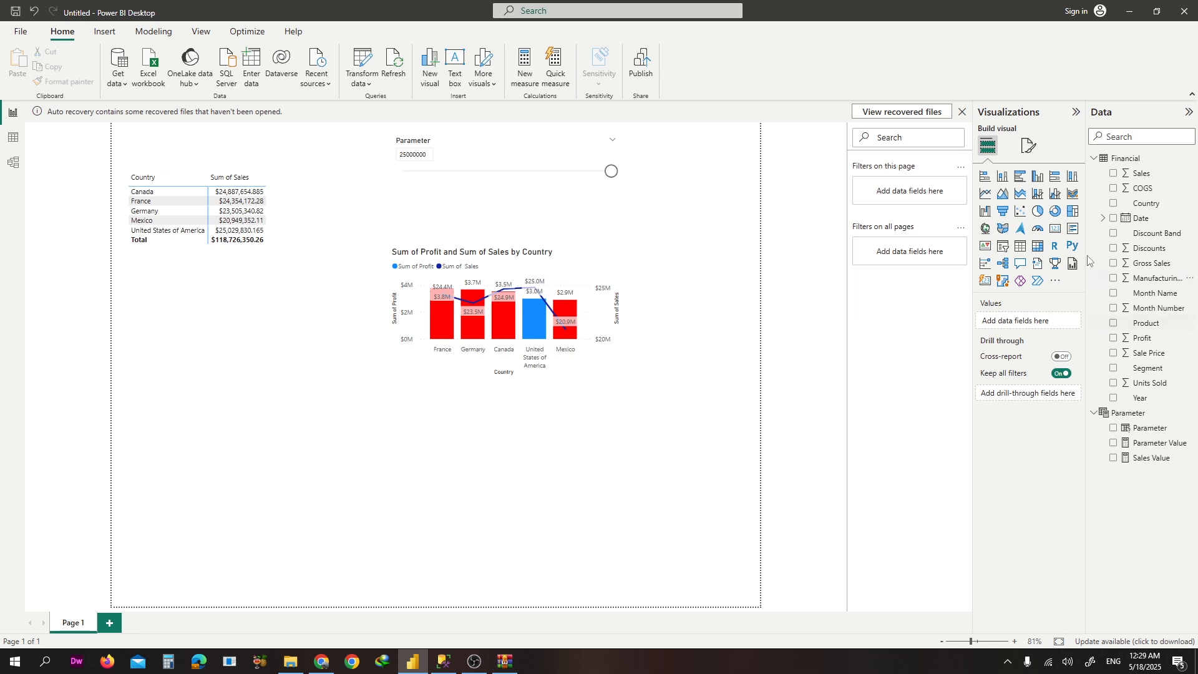
Add a pie chart, place it below the combo chart and enlarge it to the combo chart's width
{"action": "left_click", "coordinate": [1037, 213]}
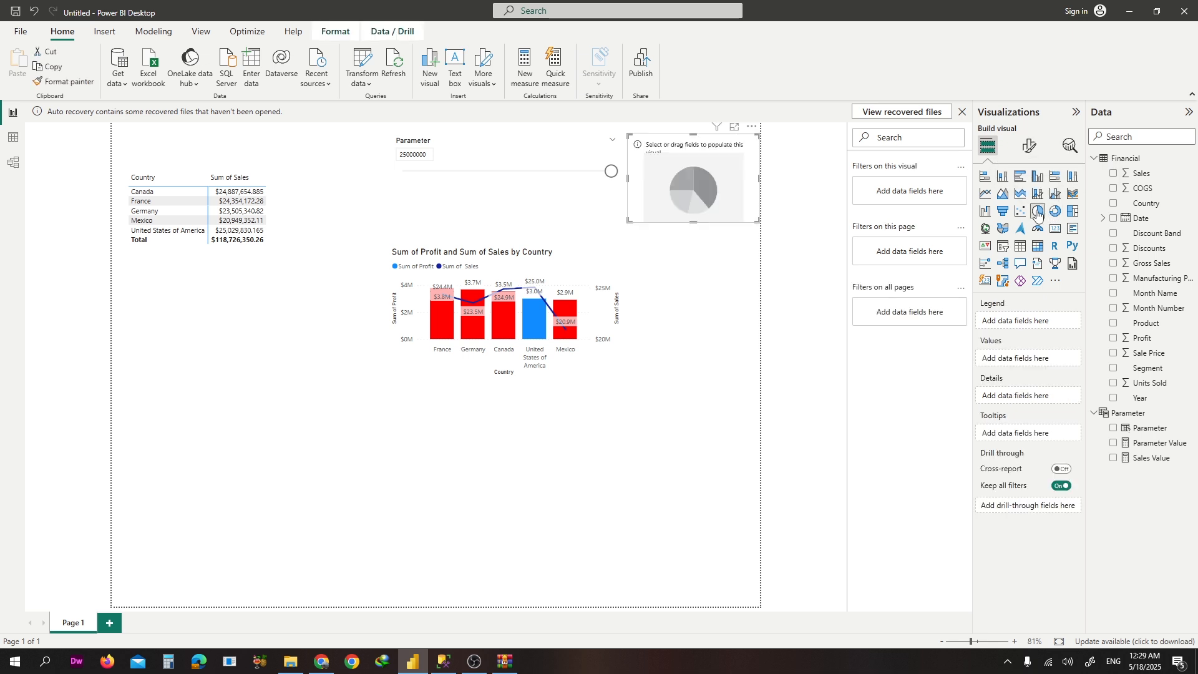
{"action": "left_click_drag", "start_coordinate": [612, 190], "coordinate": [406, 439]}
{"action": "left_click_drag", "start_coordinate": [518, 482], "coordinate": [621, 581]}
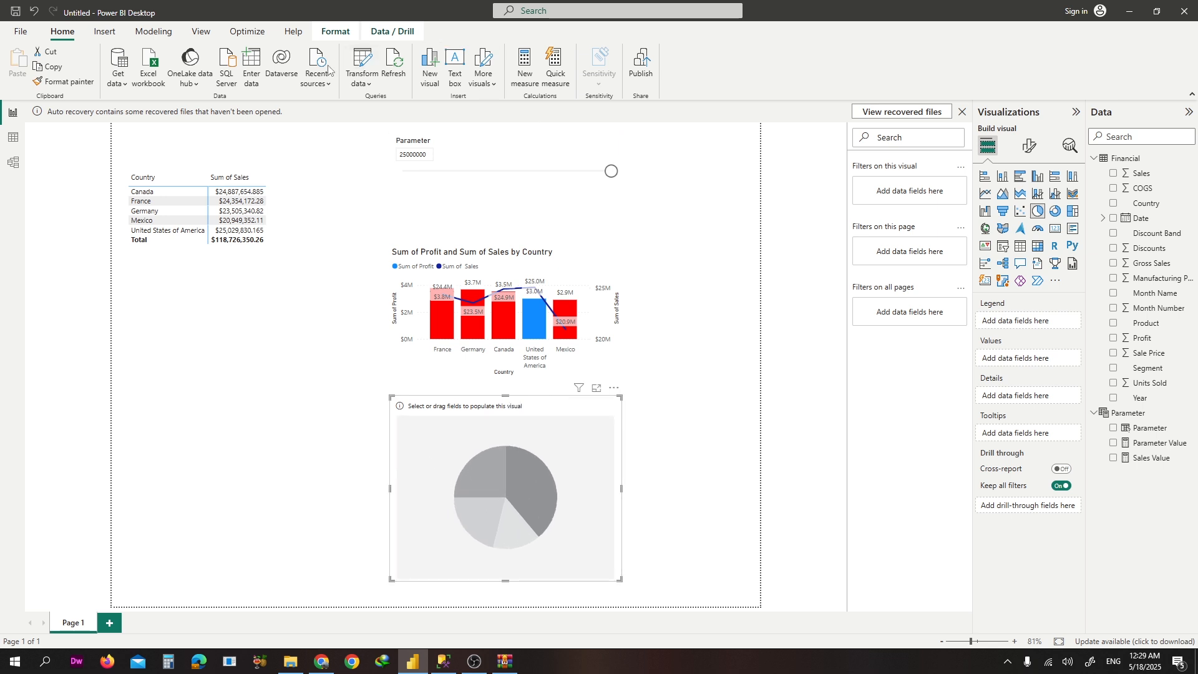
Start a new Fields parameter and name it Fields Value
{"action": "left_click", "coordinate": [155, 33]}
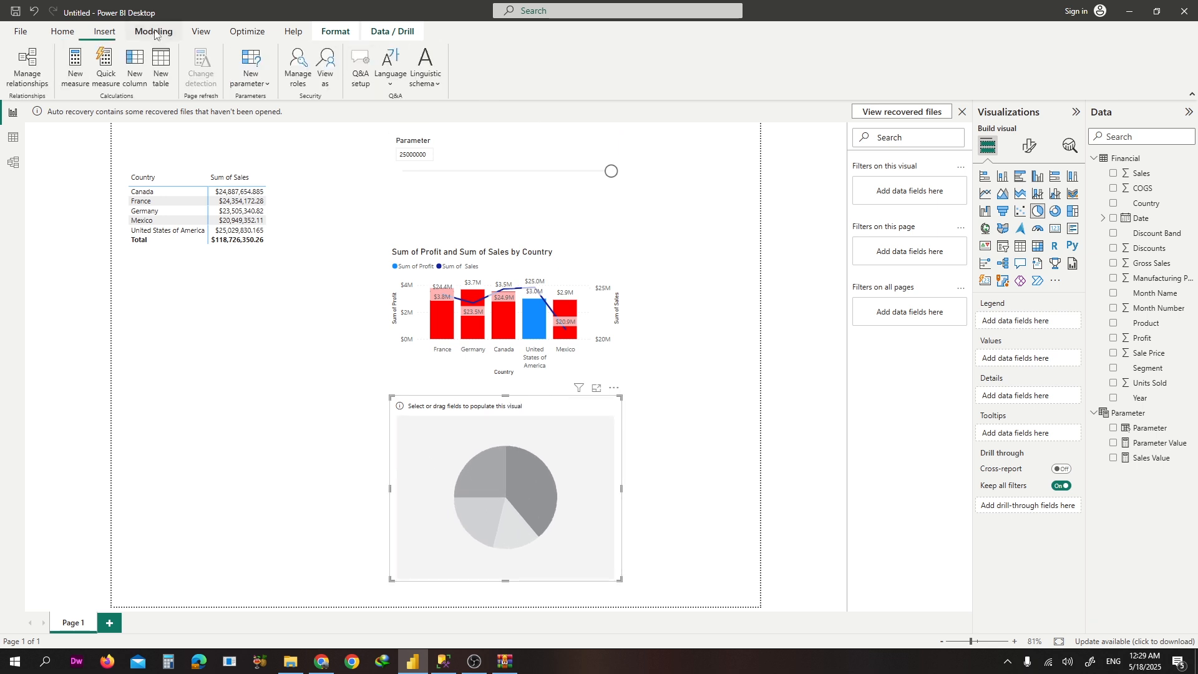
{"action": "left_click", "coordinate": [245, 77]}
{"action": "left_click", "coordinate": [261, 129]}
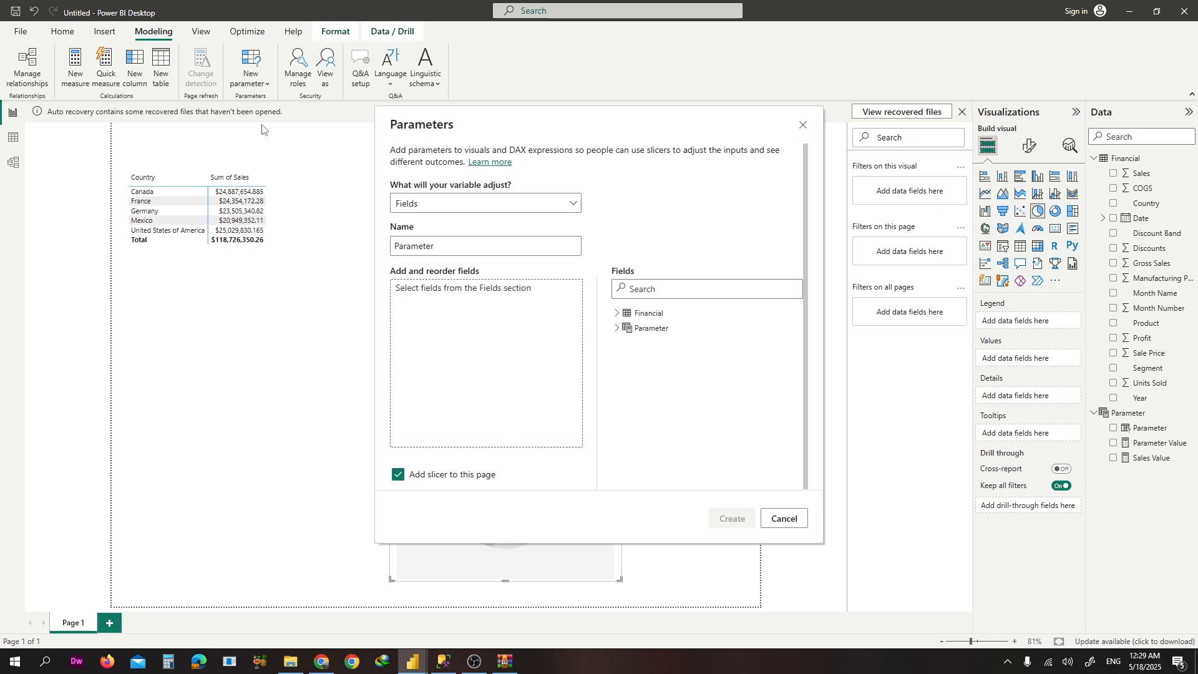
{"action": "double_click", "coordinate": [462, 245]}
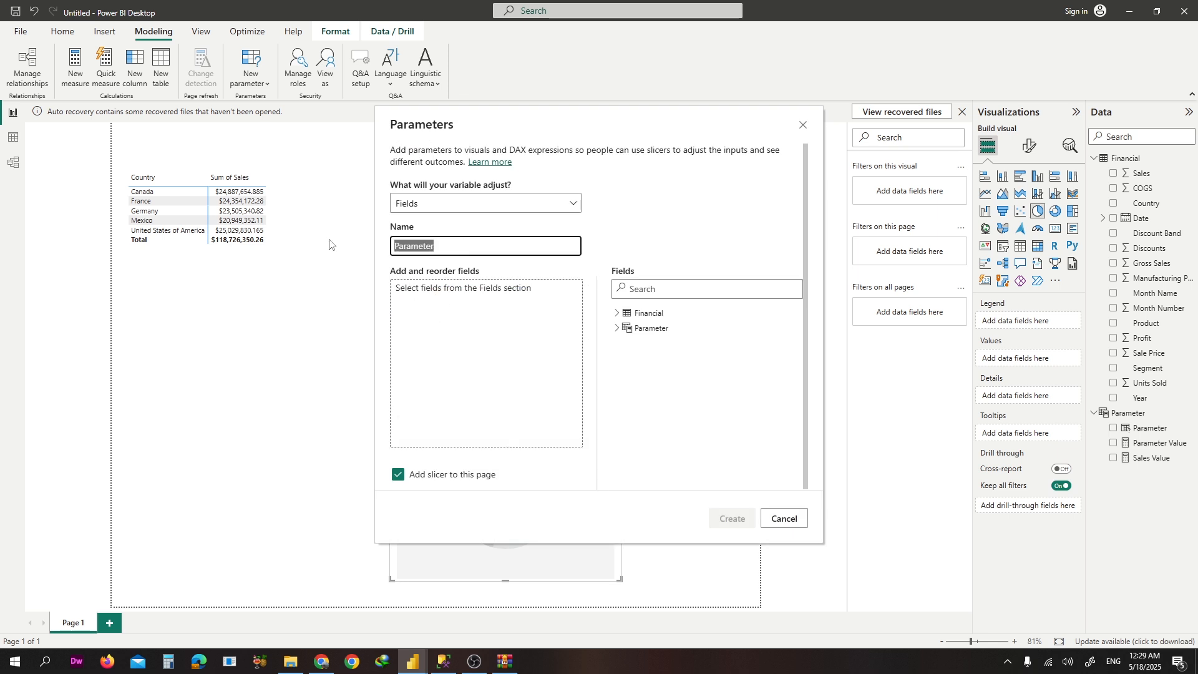
{"action": "type", "text": "Fields Value"}
Add Country, Product and Segment from the Financial table to the parameter, create it with its slicer, and move the slicer beside the pie chart
{"action": "left_click", "coordinate": [618, 312]}
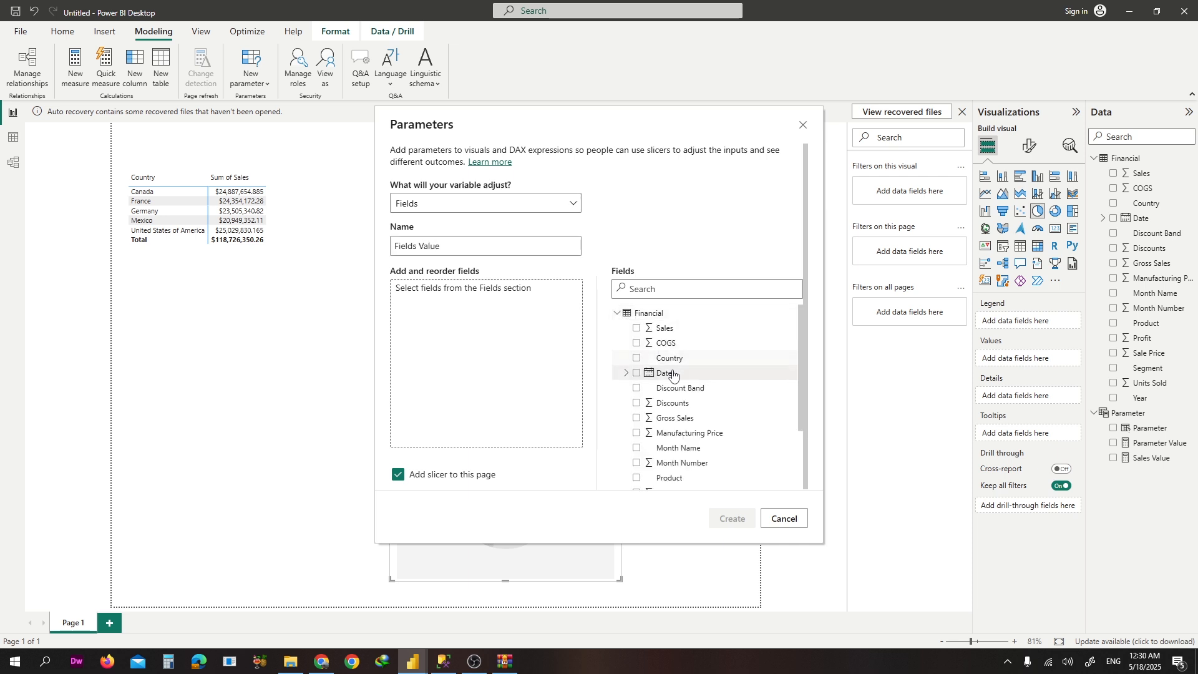
{"action": "left_click", "coordinate": [637, 362]}
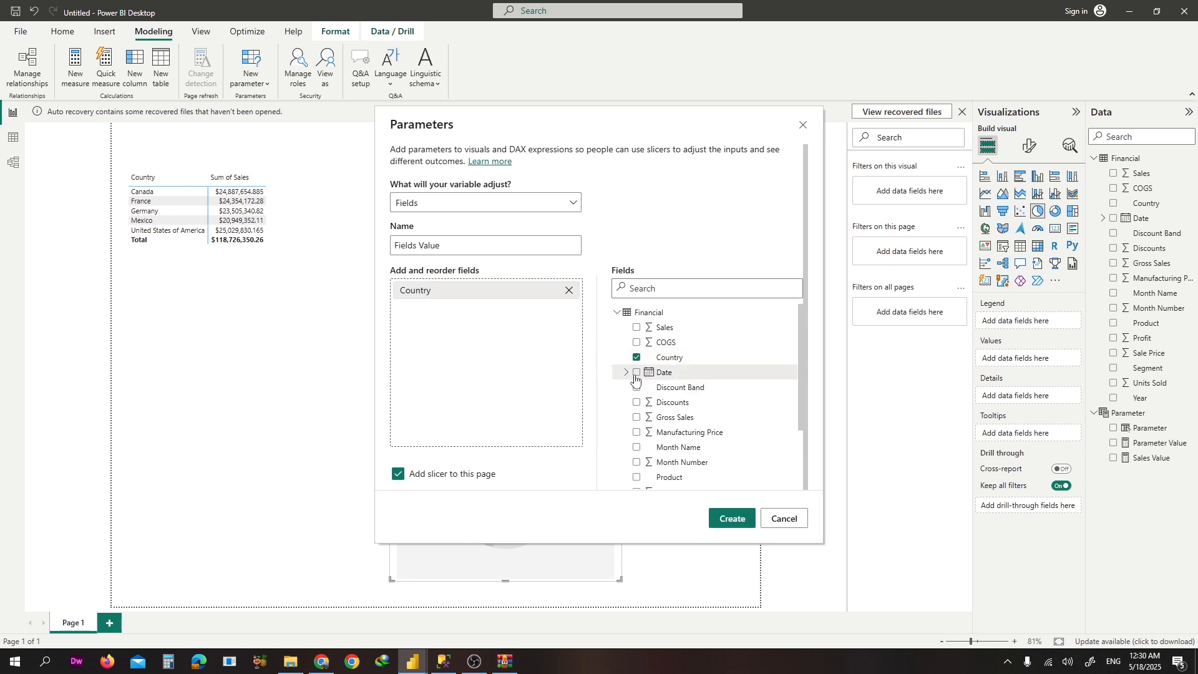
{"action": "scroll", "coordinate": [653, 387], "scroll_direction": "down", "scroll_amount": 3}
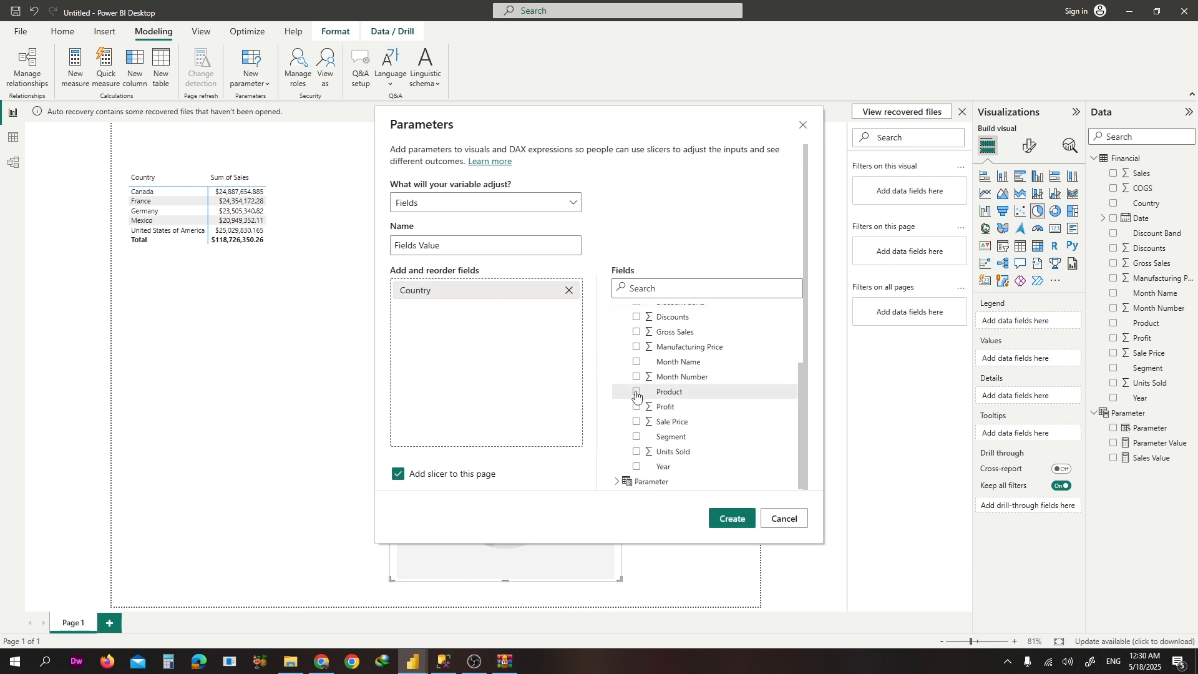
{"action": "left_click", "coordinate": [637, 393]}
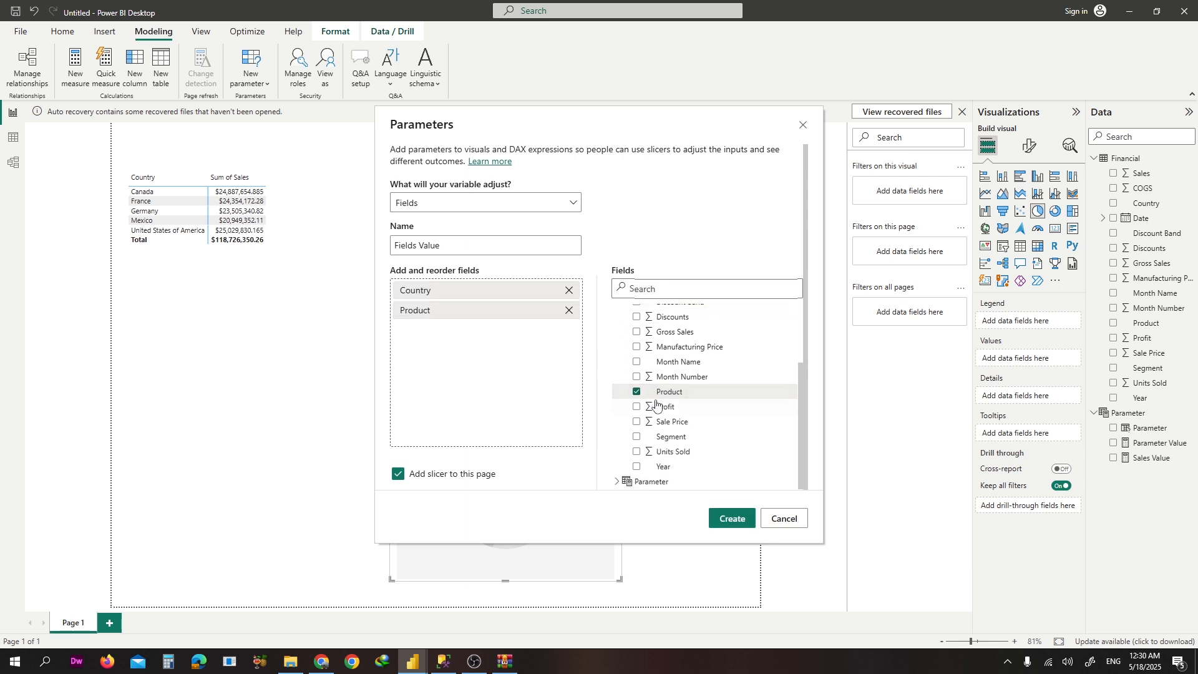
{"action": "left_click", "coordinate": [636, 437]}
{"action": "left_click", "coordinate": [724, 519]}
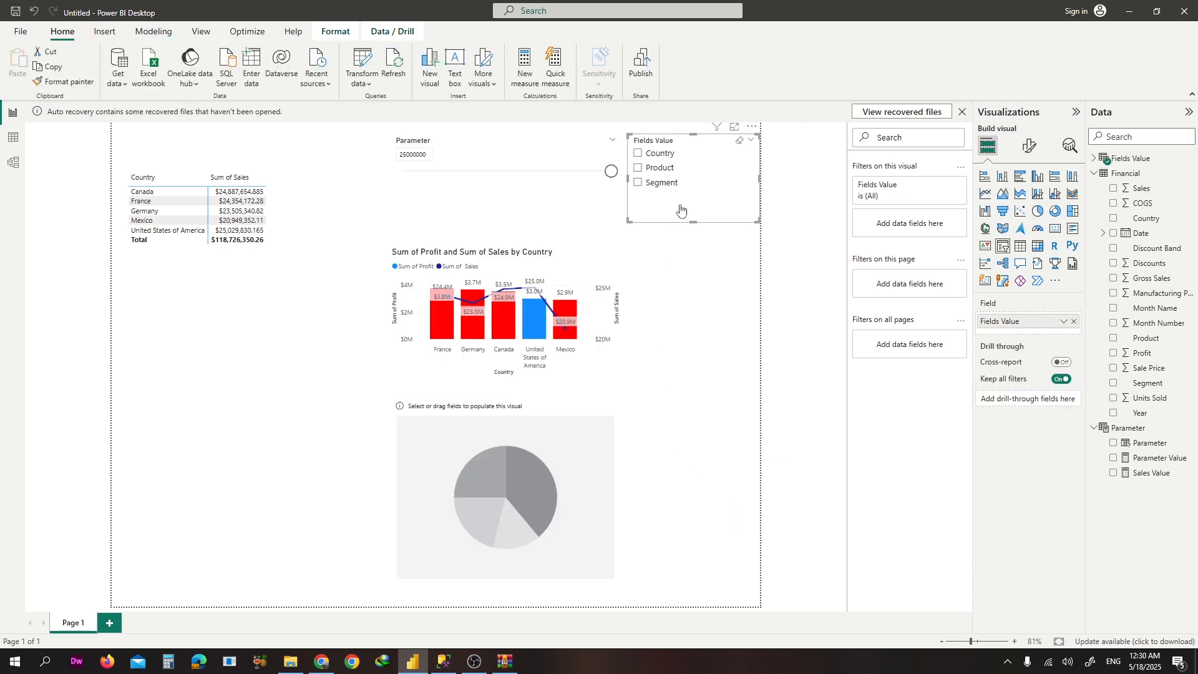
{"action": "left_click_drag", "start_coordinate": [680, 210], "coordinate": [686, 493]}
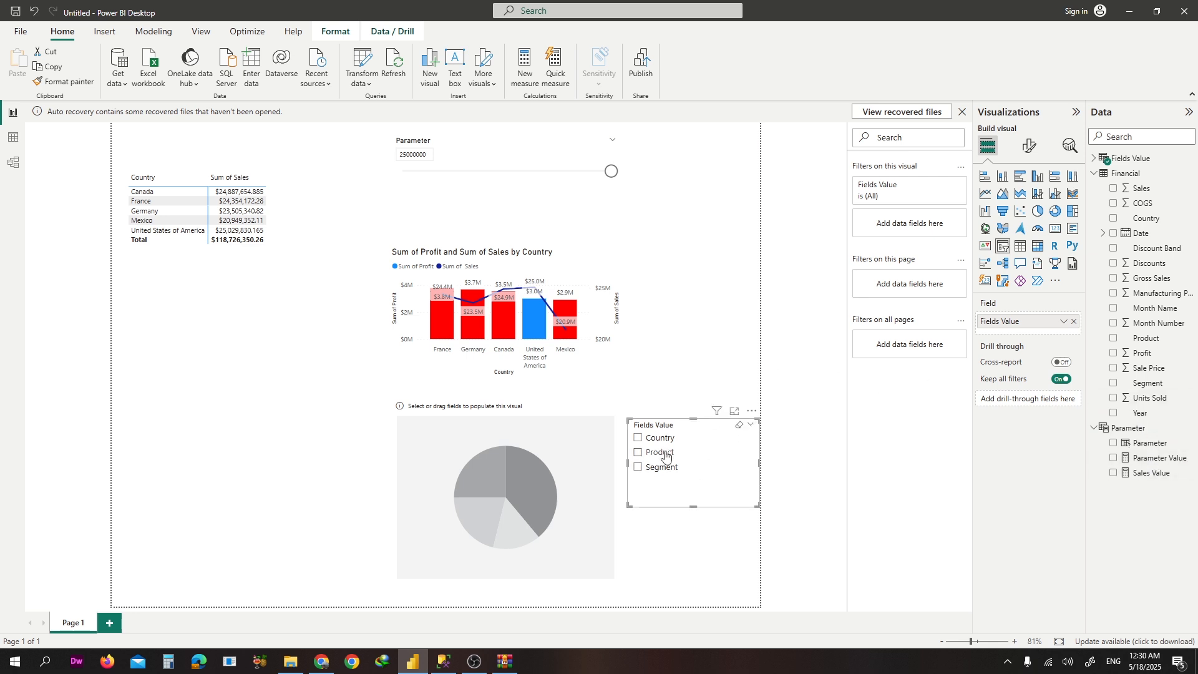
Assign the Fields Value parameter to the pie chart's legend and Profit to its values
{"action": "left_click", "coordinate": [505, 468]}
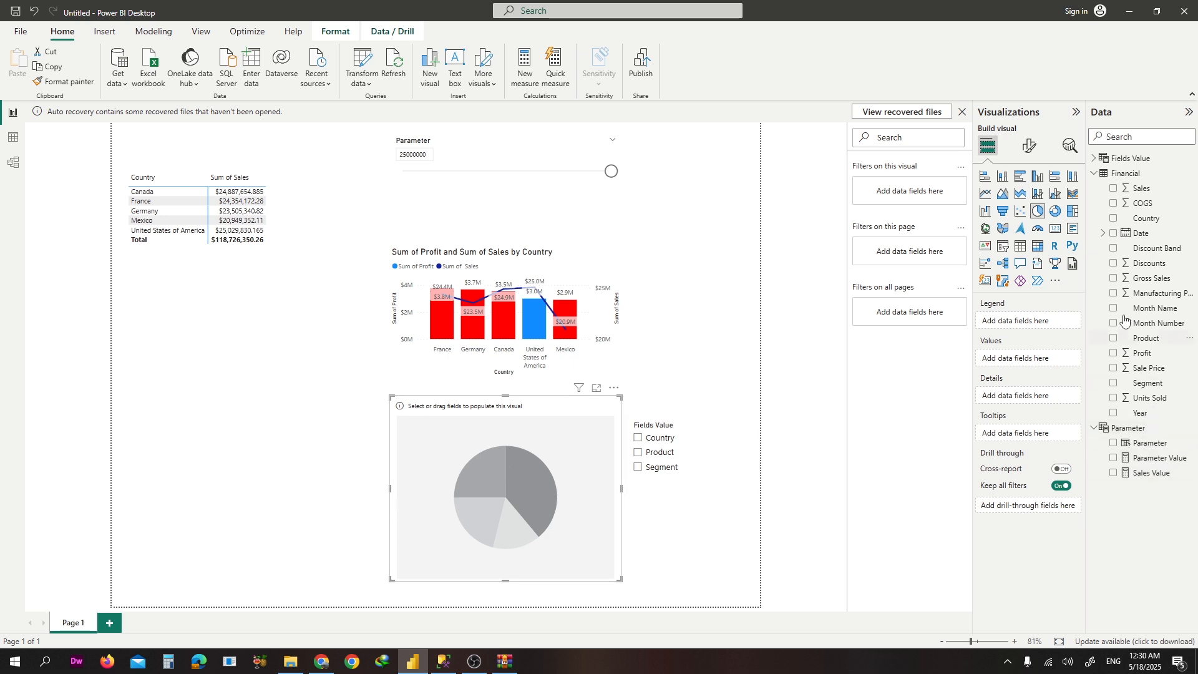
{"action": "left_click", "coordinate": [1094, 158]}
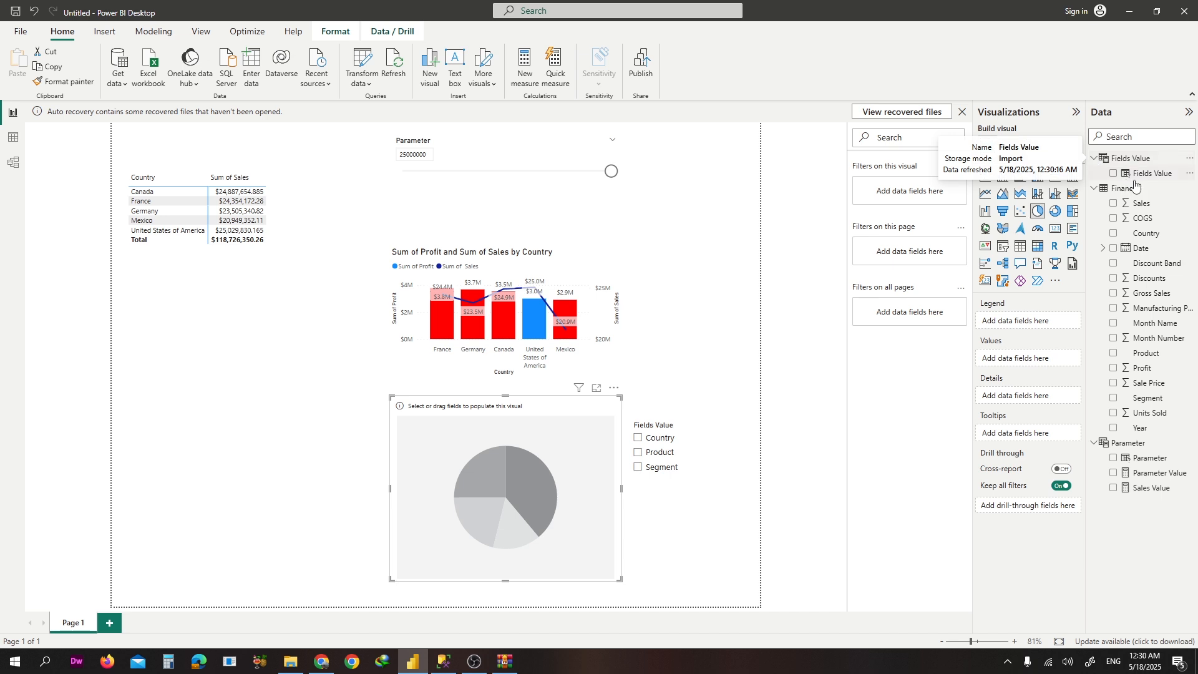
{"action": "left_click_drag", "start_coordinate": [1152, 179], "coordinate": [1041, 330]}
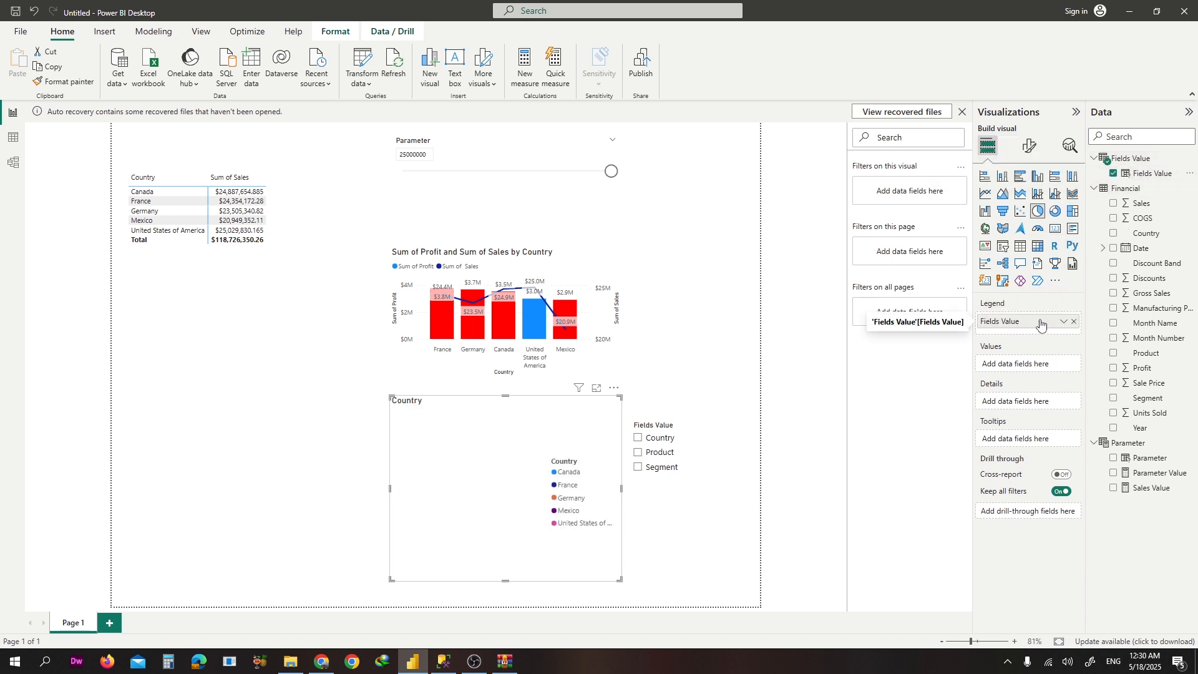
{"action": "left_click", "coordinate": [1143, 204]}
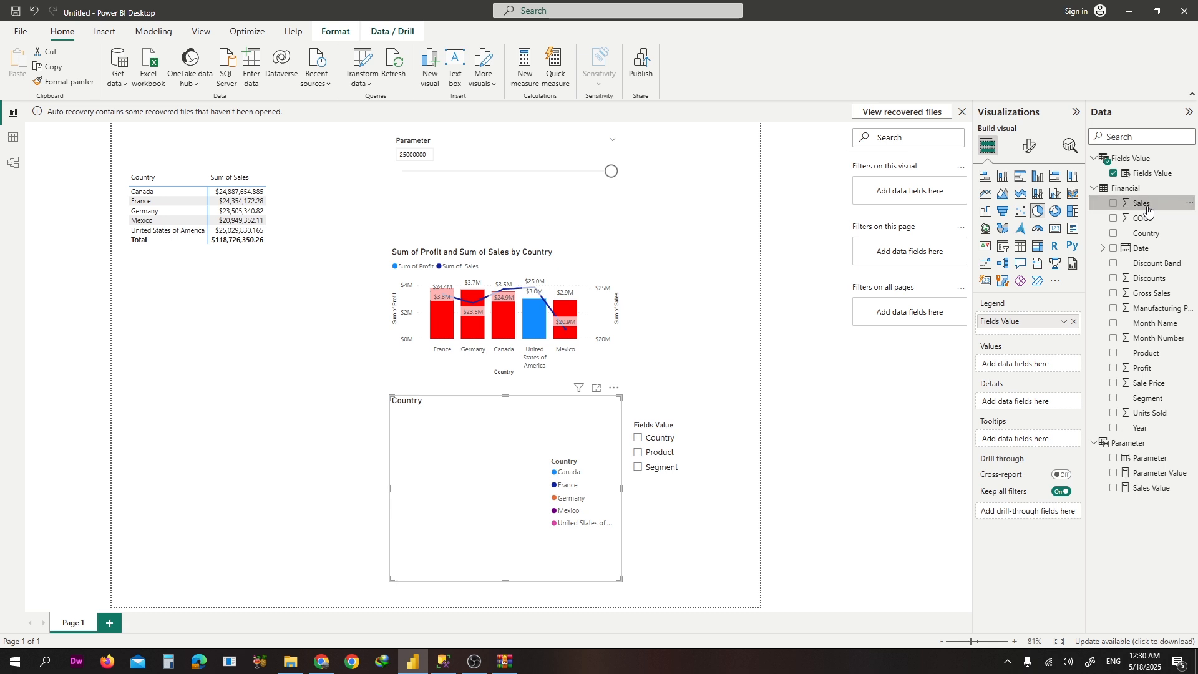
{"action": "left_click_drag", "start_coordinate": [1145, 368], "coordinate": [1045, 371]}
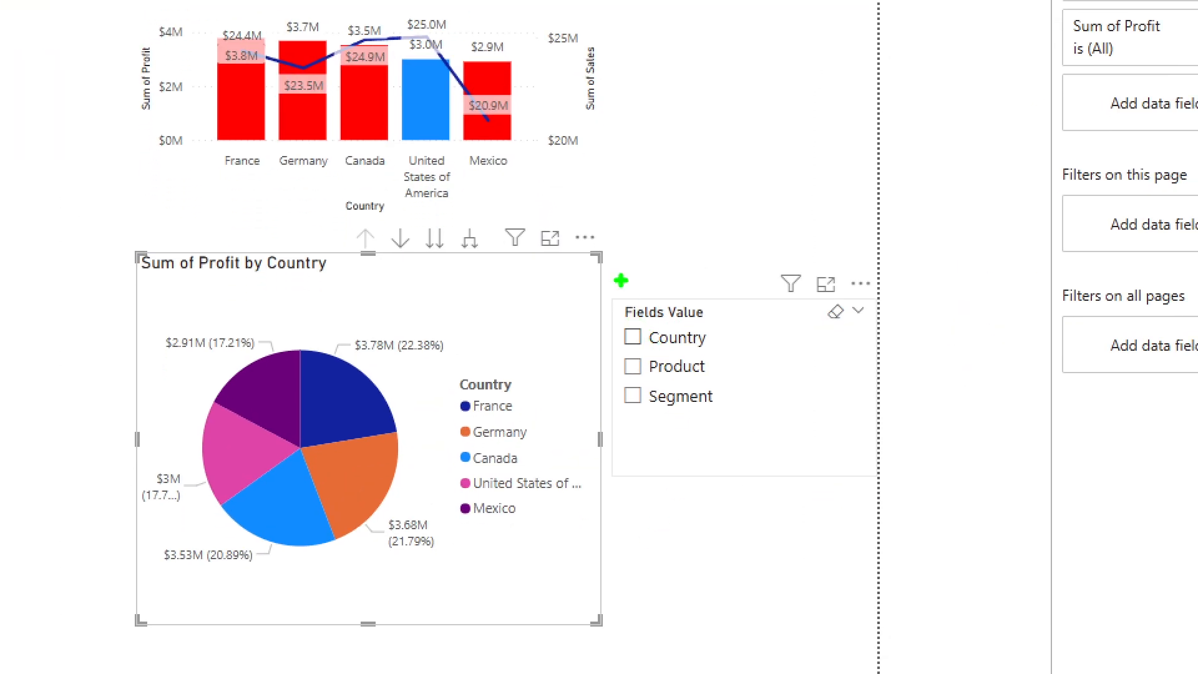
{"action": "mouse_move", "coordinate": [621, 281]}
{"action": "left_mouse_down"}
{"action": "mouse_move", "coordinate": [628, 317]}
{"action": "mouse_move", "coordinate": [718, 255]}
{"action": "left_mouse_up"}
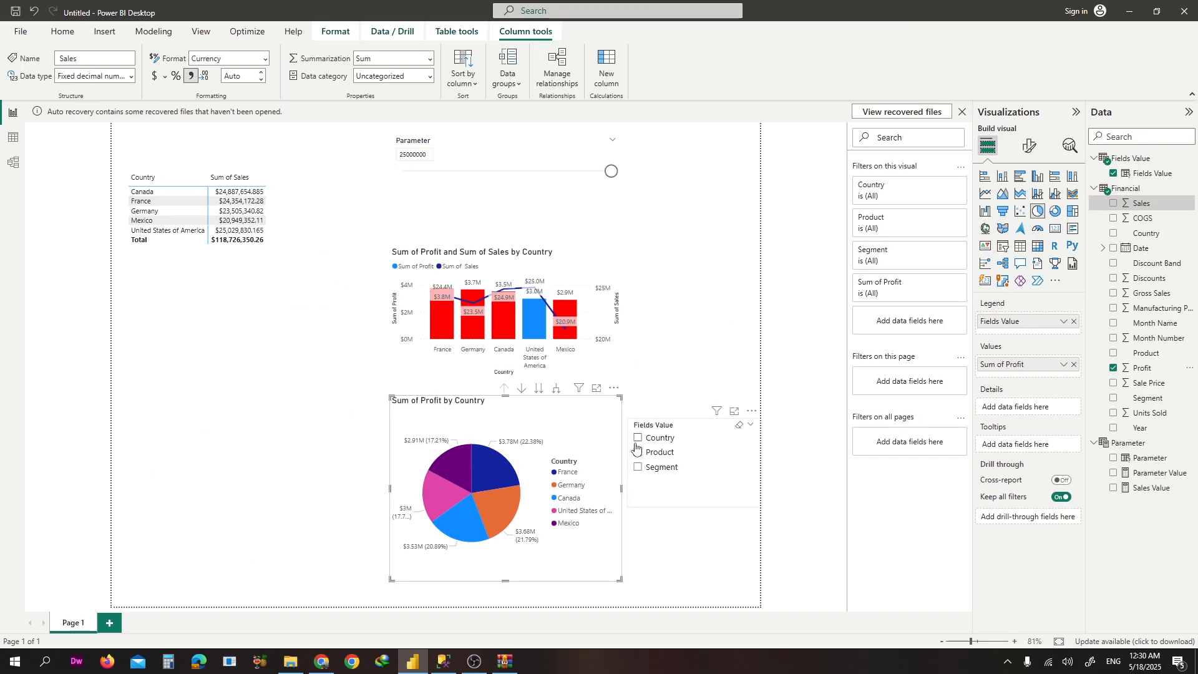
Switch the pie chart's category with the Fields Value slicer to Country, Product and finally Segment
{"action": "left_click", "coordinate": [633, 337]}
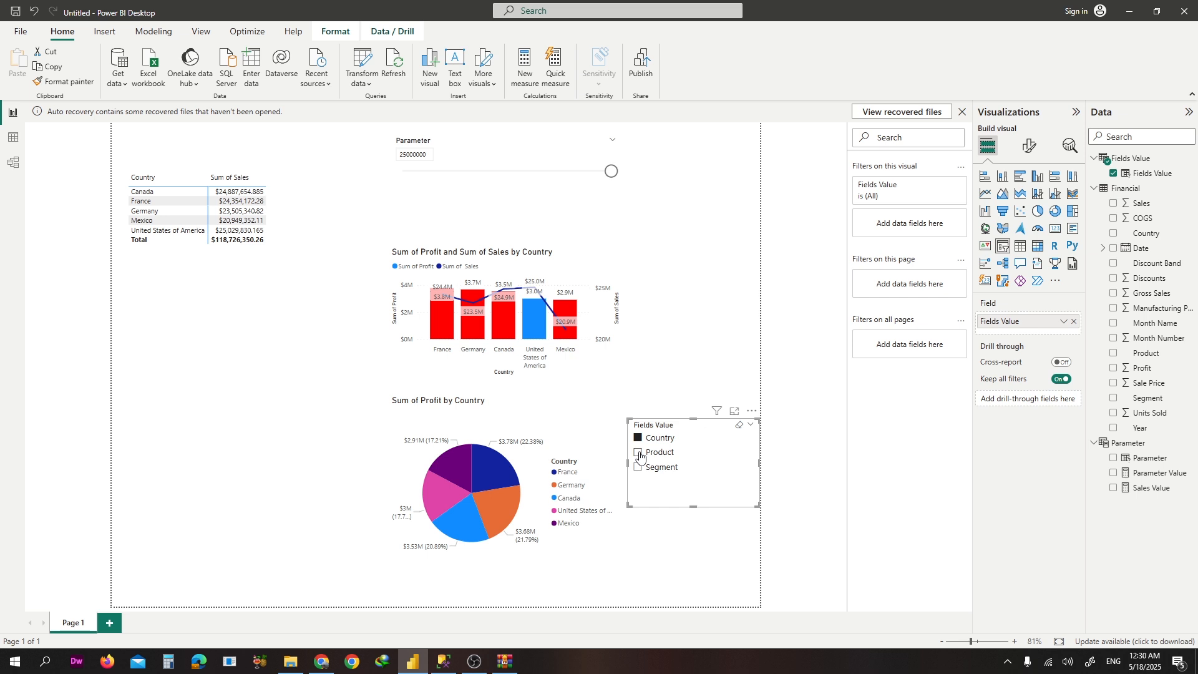
{"action": "left_click", "coordinate": [638, 454]}
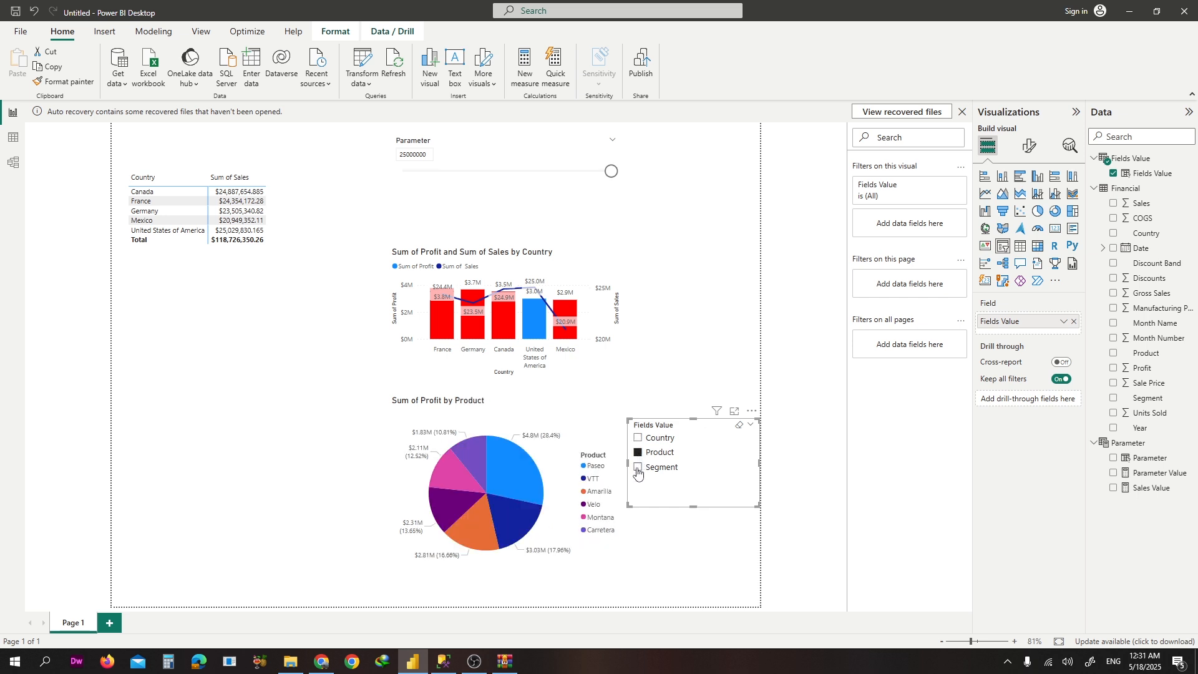
{"action": "left_click", "coordinate": [638, 469]}
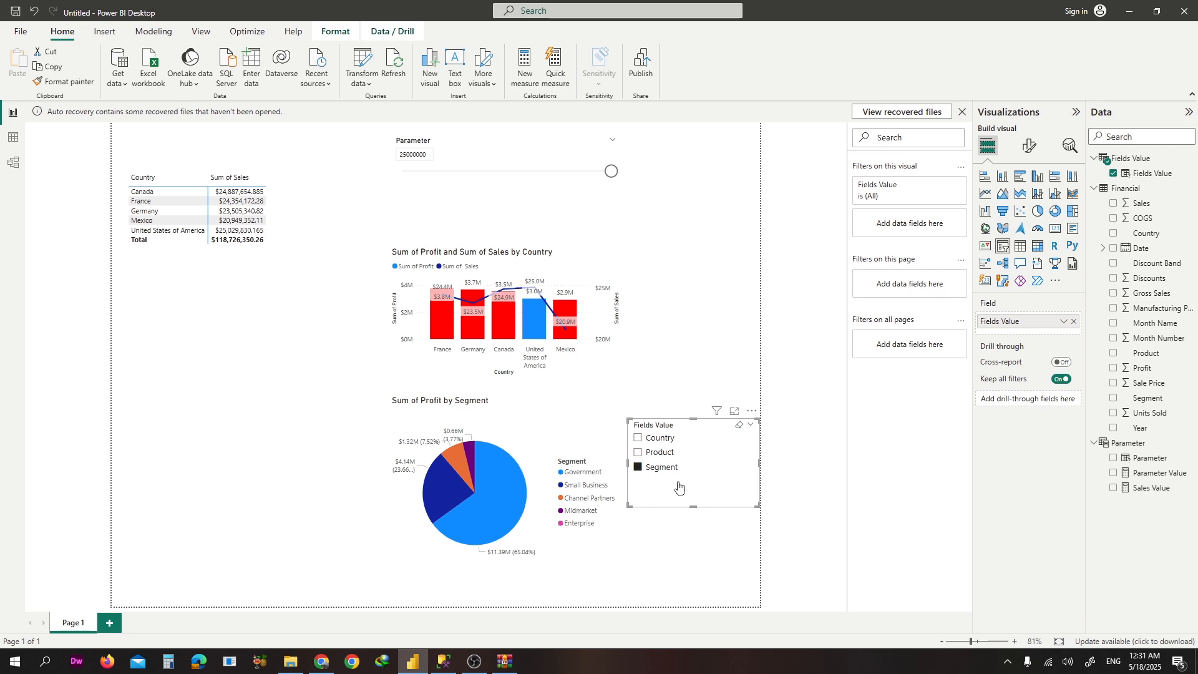
{"action": "left_click", "coordinate": [692, 559]}
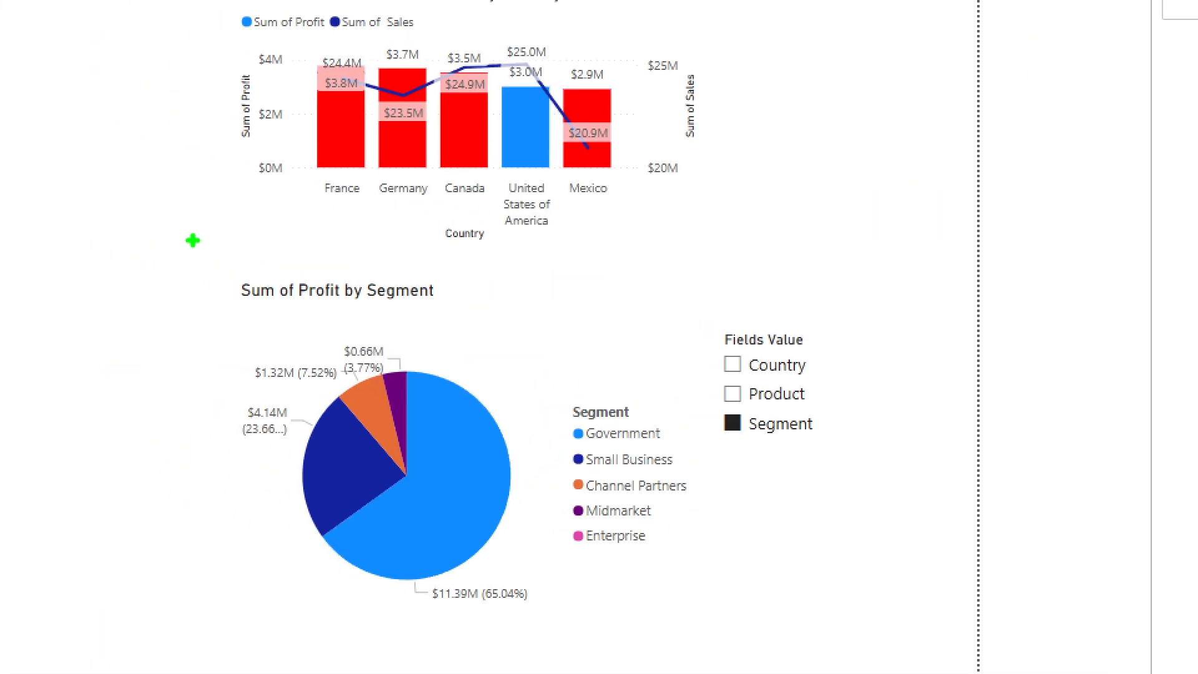
{"action": "mouse_move", "coordinate": [190, 237]}
{"action": "left_mouse_down"}
{"action": "mouse_move", "coordinate": [663, 541]}
{"action": "mouse_move", "coordinate": [949, 642]}
{"action": "left_mouse_up"}
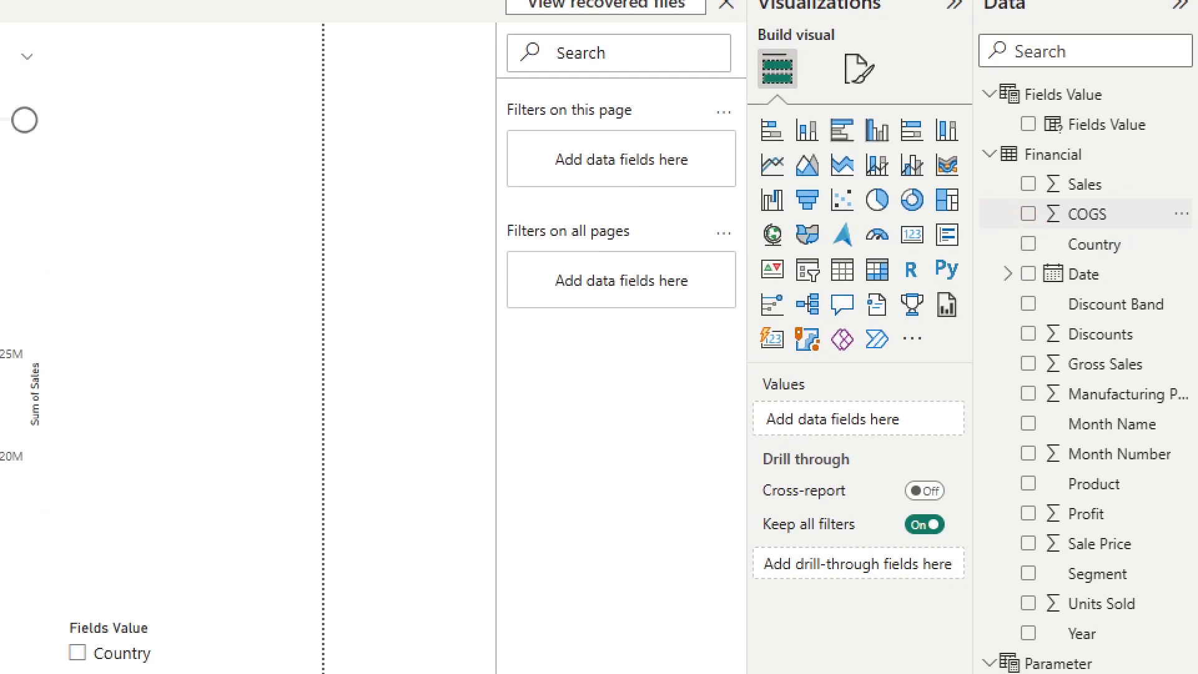
{"action": "left_click_drag", "start_coordinate": [1012, 197], "coordinate": [1147, 197]}
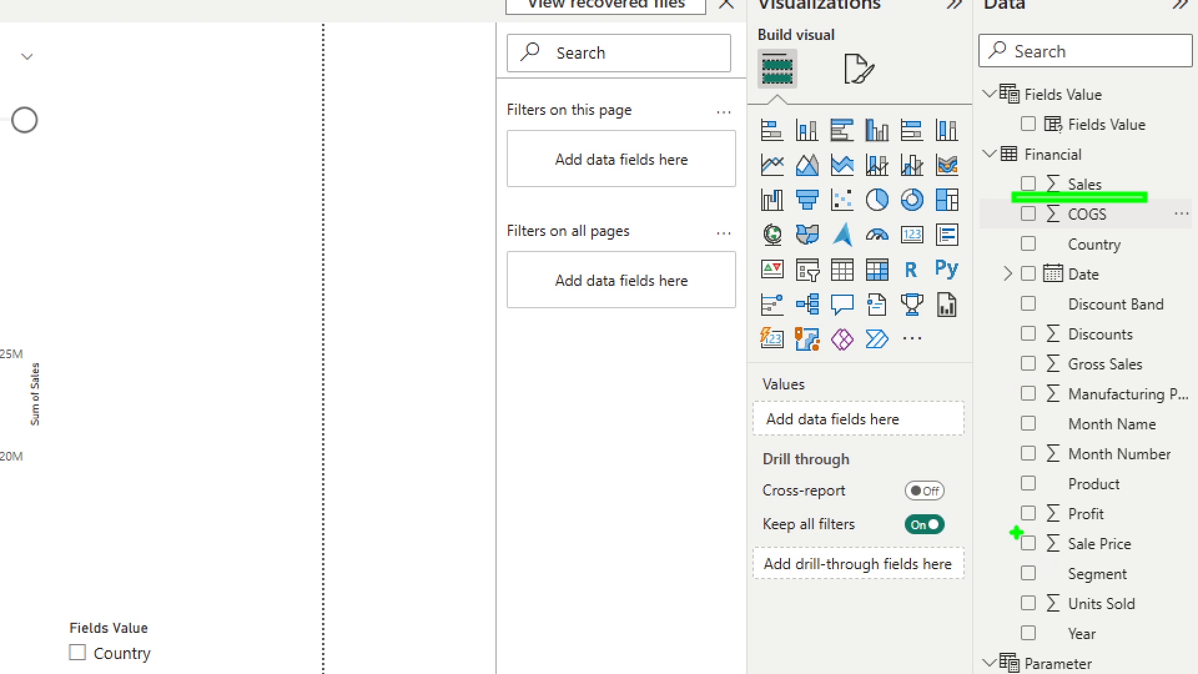
{"action": "left_click_drag", "start_coordinate": [1013, 524], "coordinate": [1195, 523]}
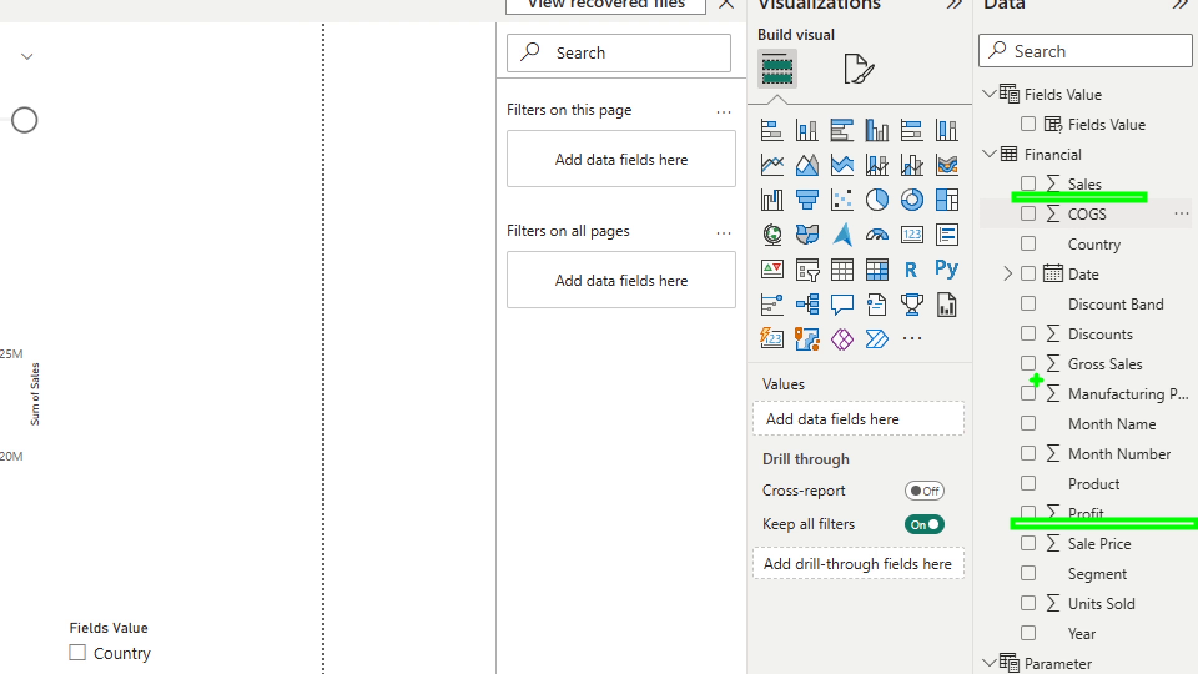
{"action": "left_click_drag", "start_coordinate": [1004, 343], "coordinate": [1189, 339]}
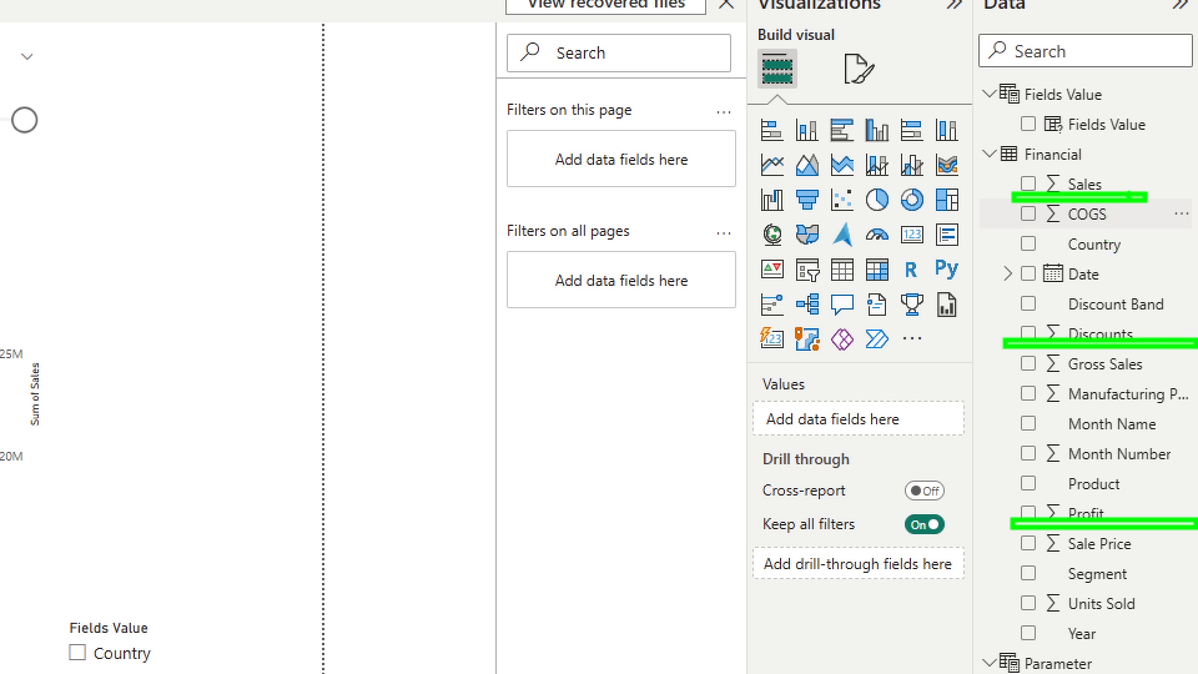
{"action": "left_click_drag", "start_coordinate": [1129, 197], "coordinate": [1128, 302]}
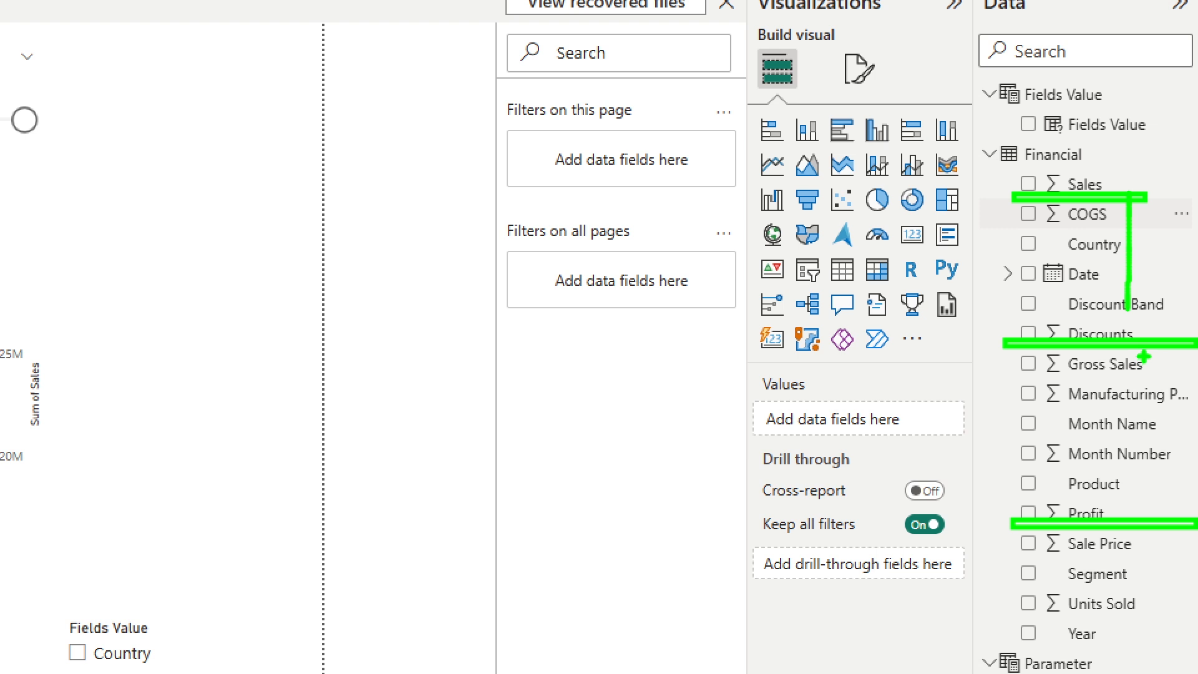
{"action": "left_click_drag", "start_coordinate": [1139, 354], "coordinate": [1142, 509]}
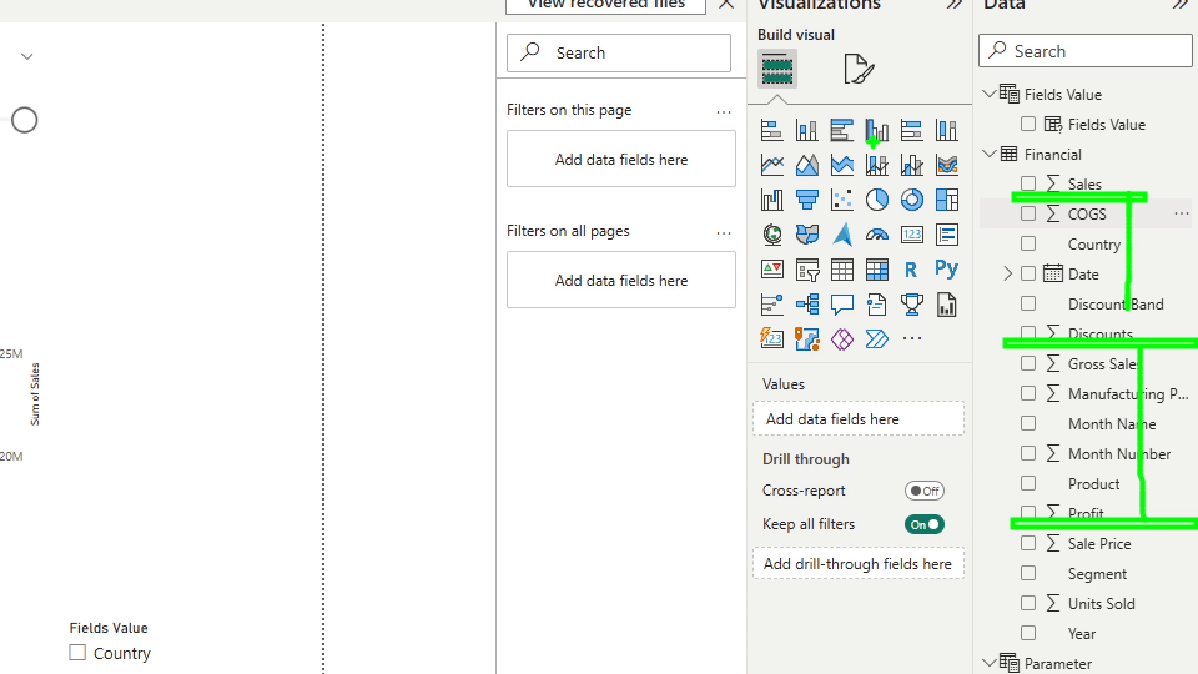
{"action": "mouse_move", "coordinate": [732, 152]}
{"action": "left_mouse_down"}
{"action": "mouse_move", "coordinate": [756, 177]}
{"action": "mouse_move", "coordinate": [784, 144]}
{"action": "left_mouse_up"}
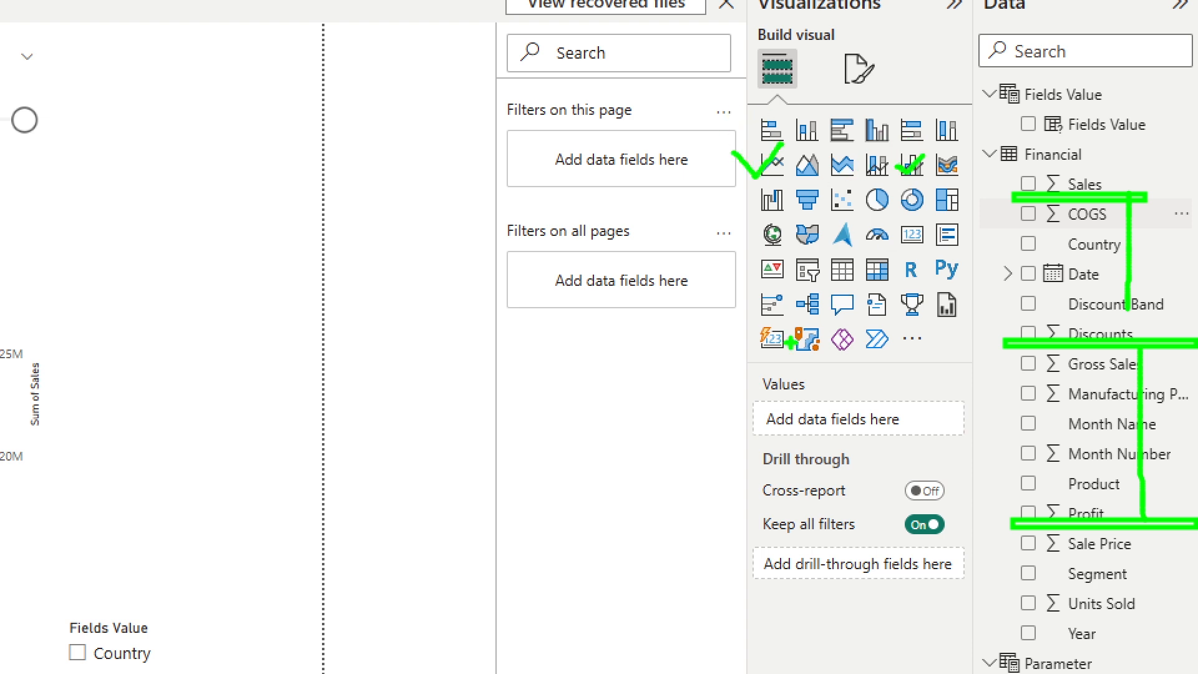
{"action": "key", "text": "Escape"}
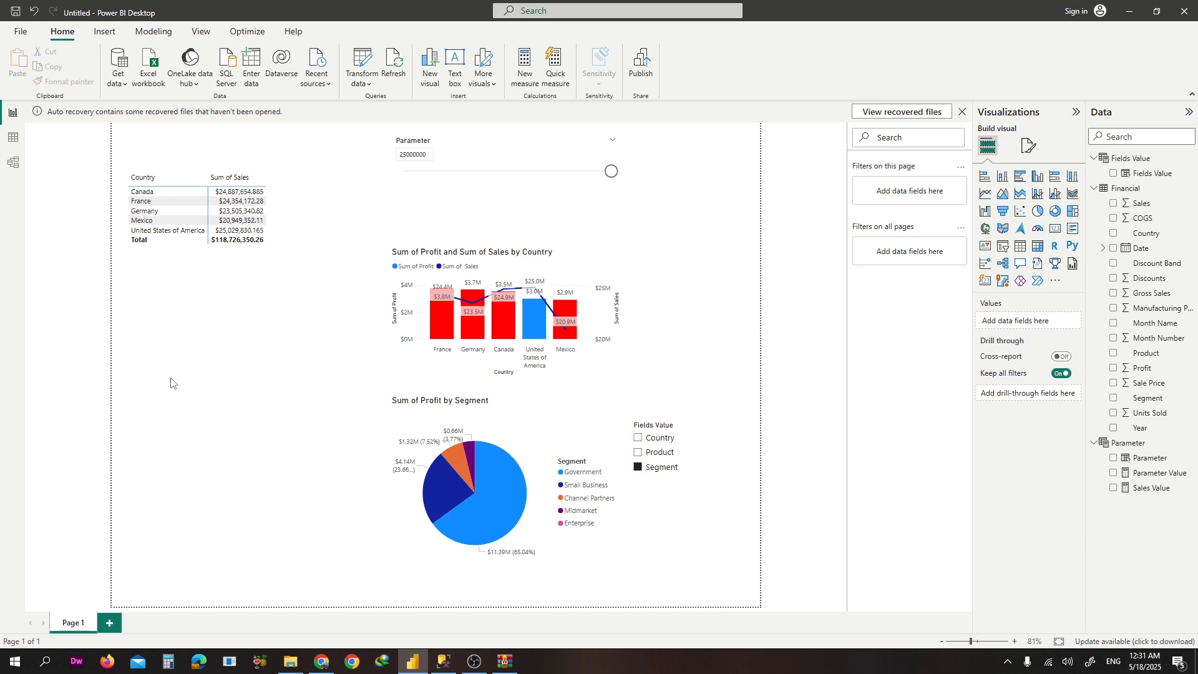
Create a measure in the Financial table defined as Sum of Sales = SUM(Financial[ Sales])
{"action": "right_click", "coordinate": [1126, 189]}
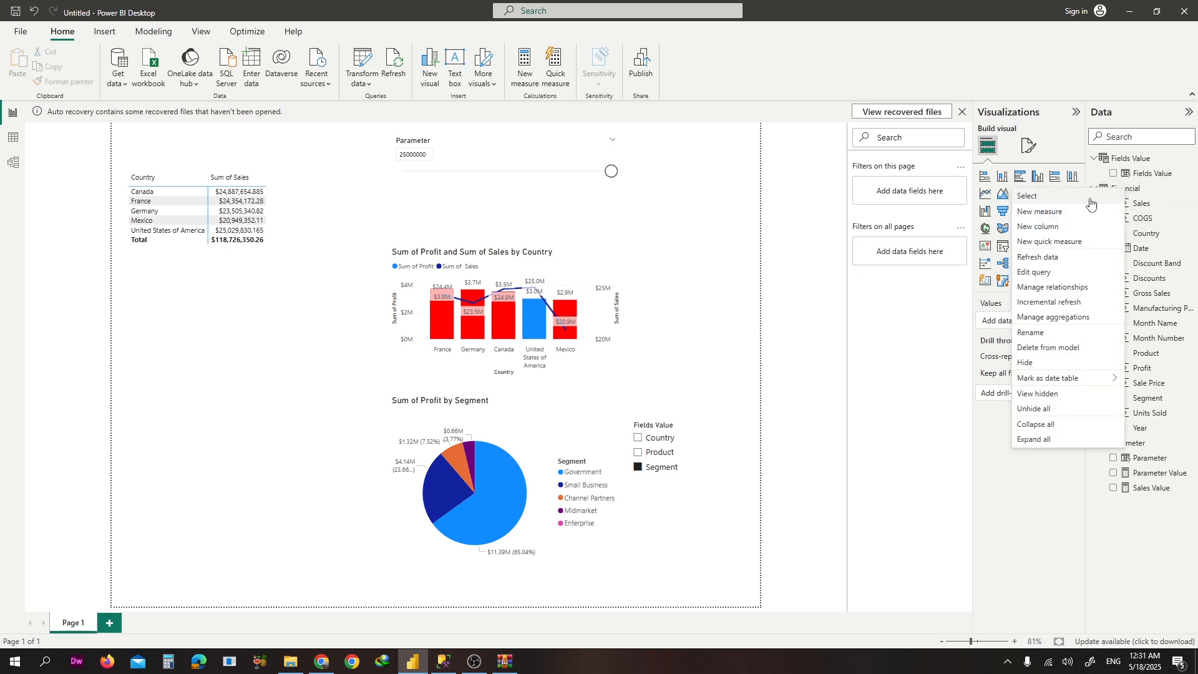
{"action": "left_click", "coordinate": [1083, 215]}
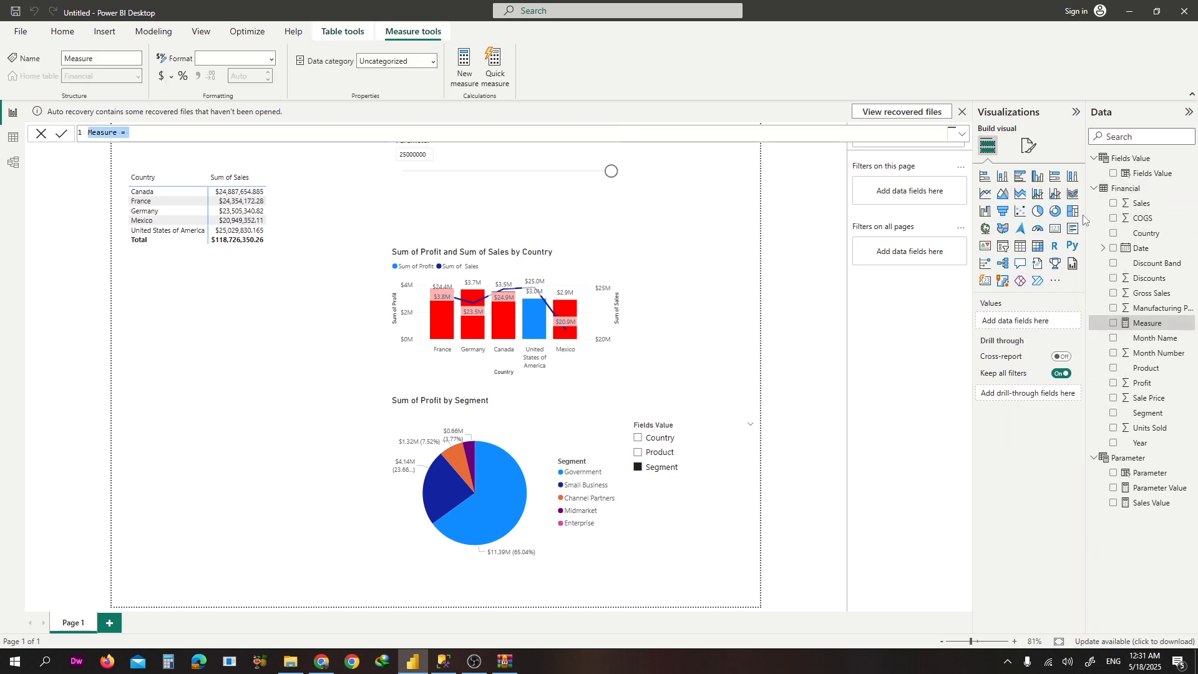
{"action": "key", "text": "Left"}
{"action": "key", "text": "Right"}
{"action": "key", "text": "Right"}
{"action": "key", "text": "Right"}
{"action": "key", "text": "Right"}
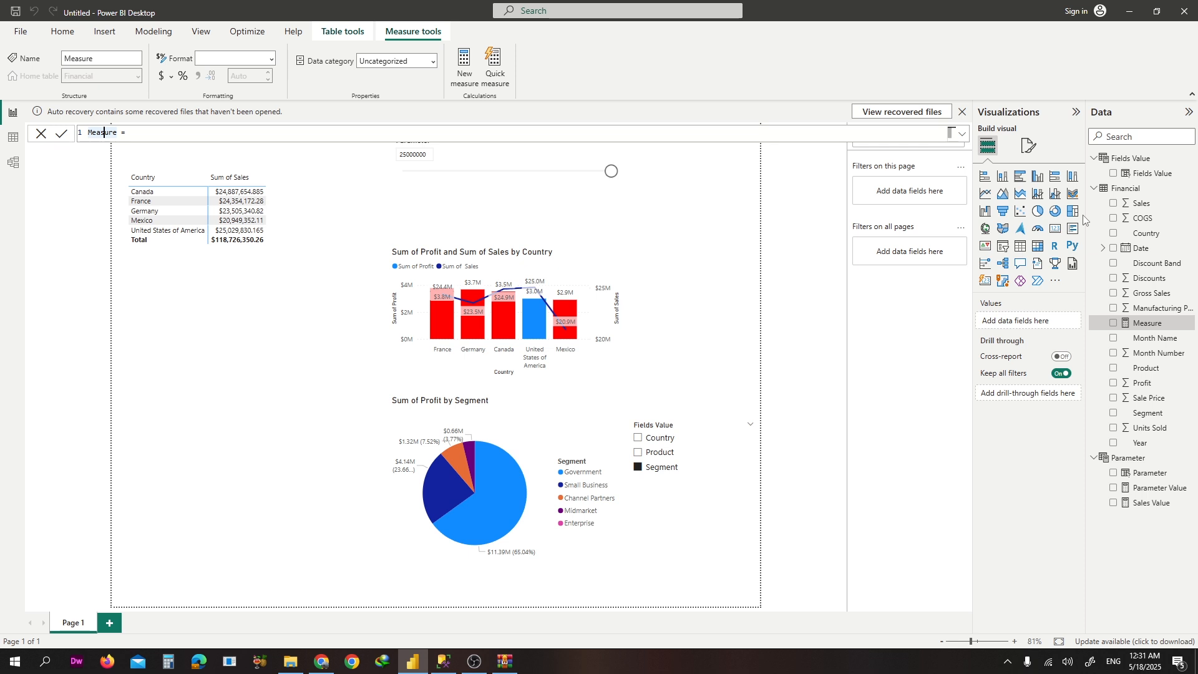
{"action": "key", "text": "BackSpace"}
{"action": "type", "text": "SUM("}
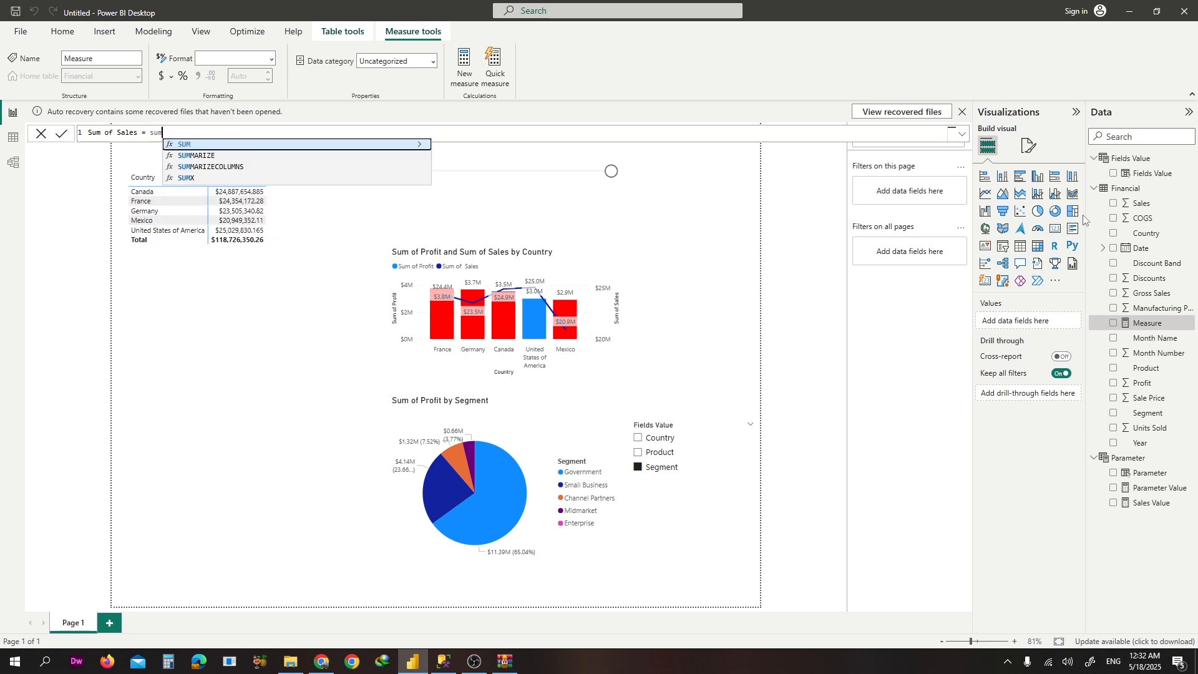
{"action": "type", "text": "fin"}
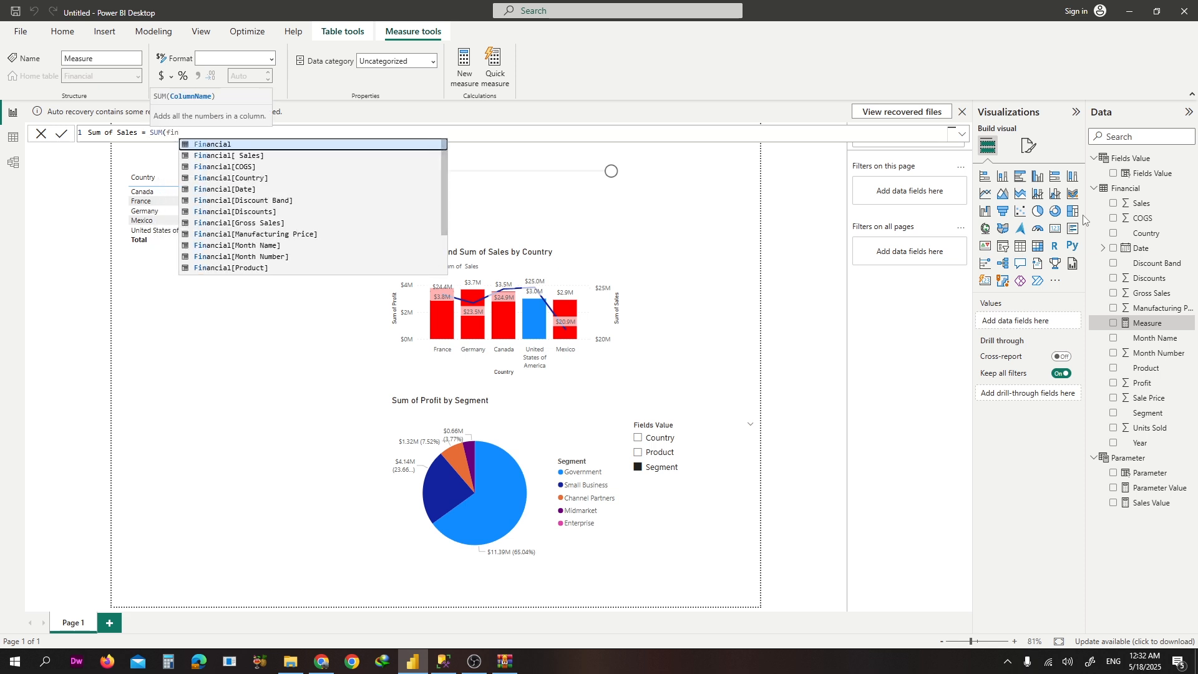
{"action": "key", "text": "Down"}
{"action": "key", "text": "Tab"}
{"action": "type", "text": ")"}
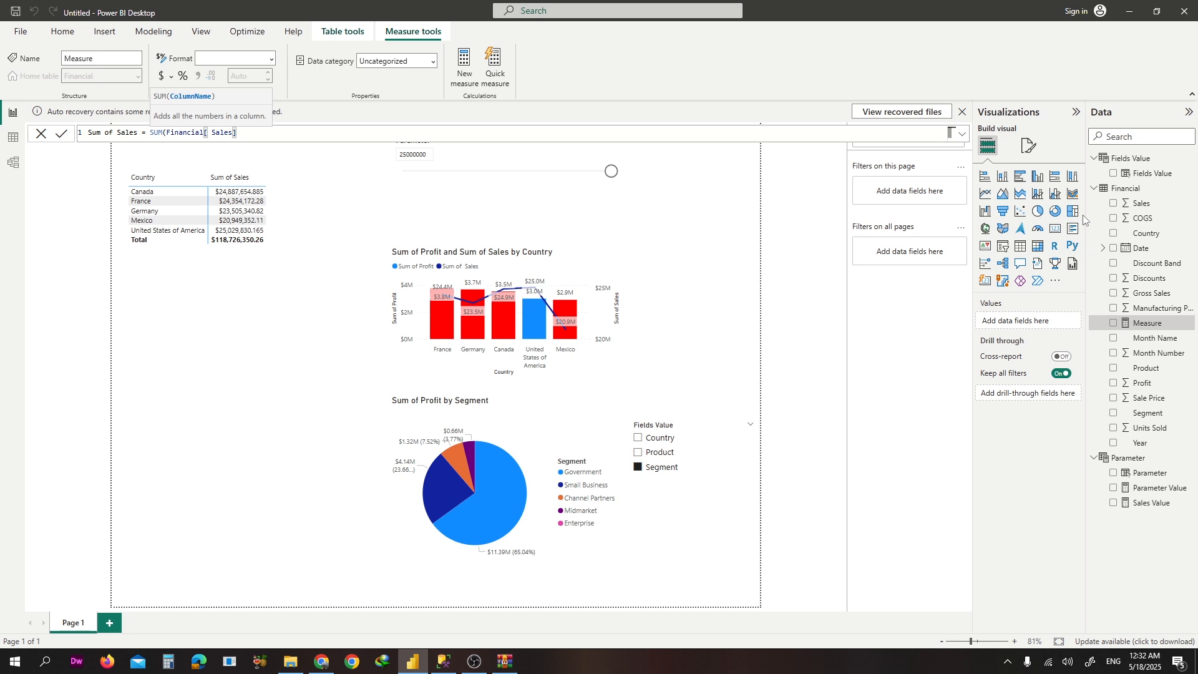
{"action": "key", "text": "Return"}
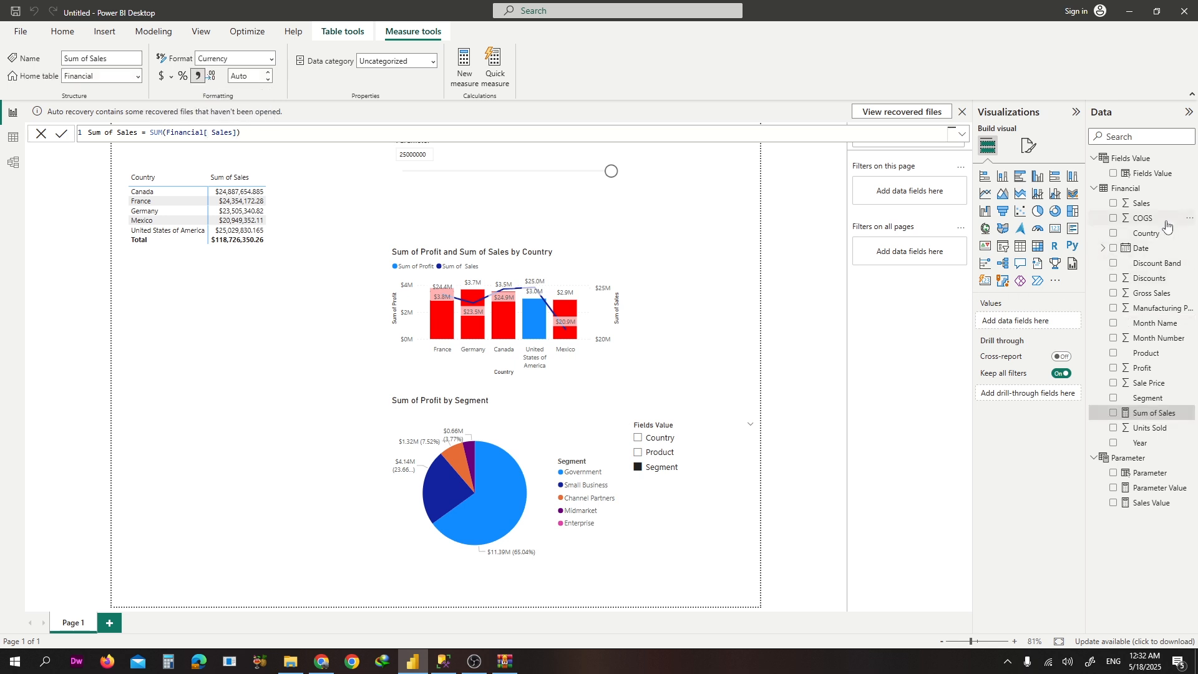
Create a measure in the Financial table defined as Sum of Profitr = SUM(Financial[Profit])
{"action": "right_click", "coordinate": [1126, 189]}
{"action": "left_click", "coordinate": [1057, 216]}
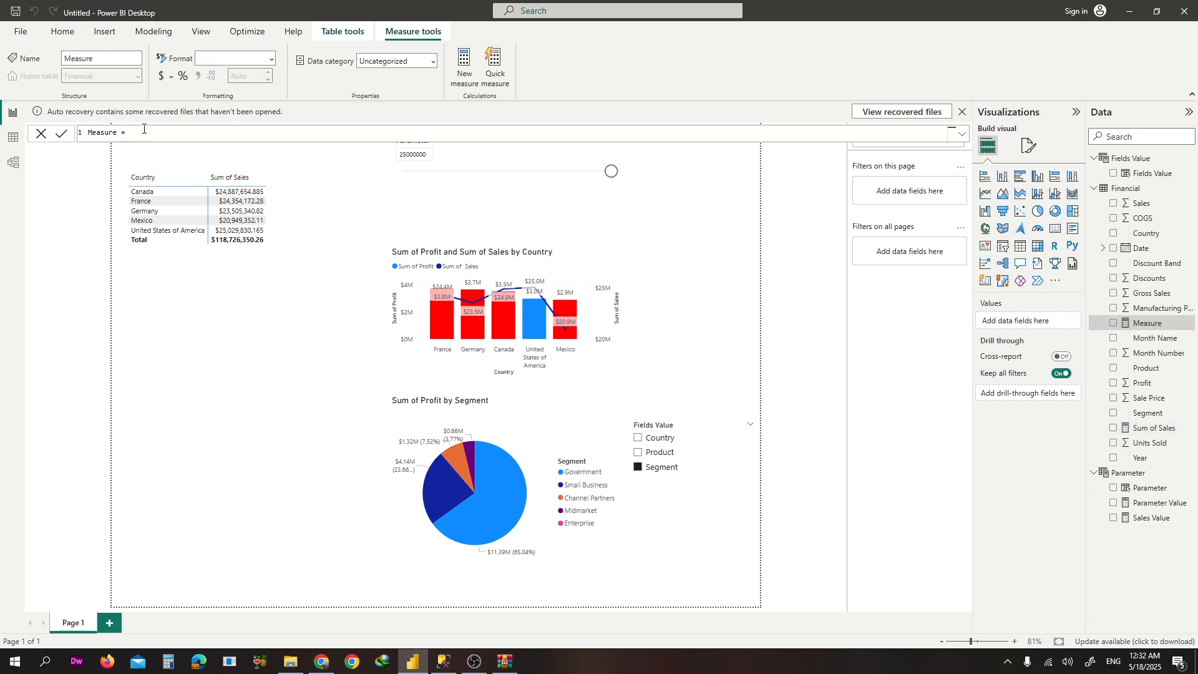
{"action": "key", "text": "ctrl+a"}
{"action": "type", "text": "Sum of Profit = SUM(Financial[Profit])"}
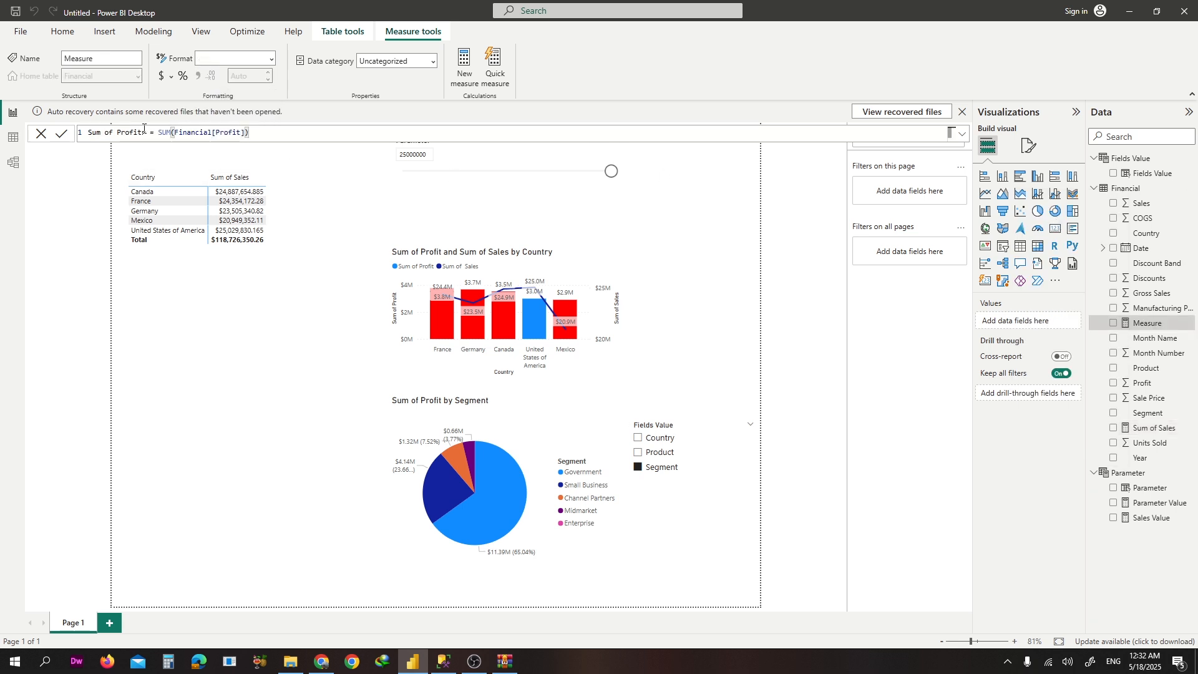
{"action": "key", "text": "Return"}
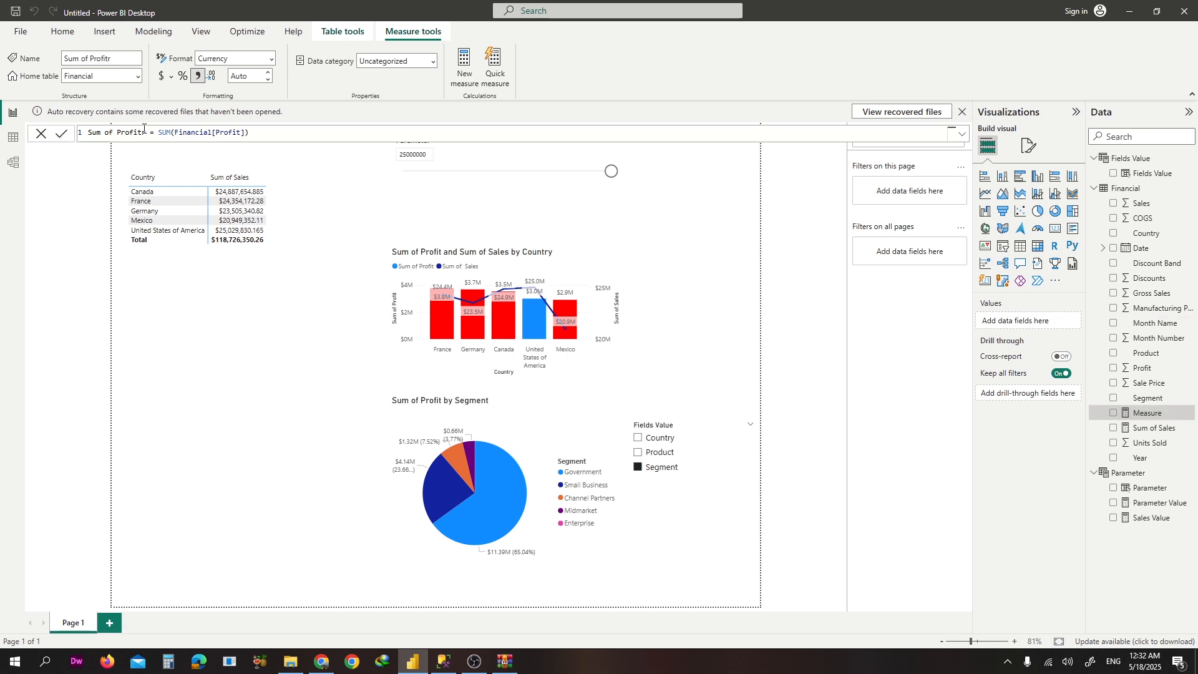
Create a measure in the Financial table defined as Sum of Discounts = SUM(Financial[Discounts])
{"action": "right_click", "coordinate": [1131, 188]}
{"action": "left_click", "coordinate": [1054, 215]}
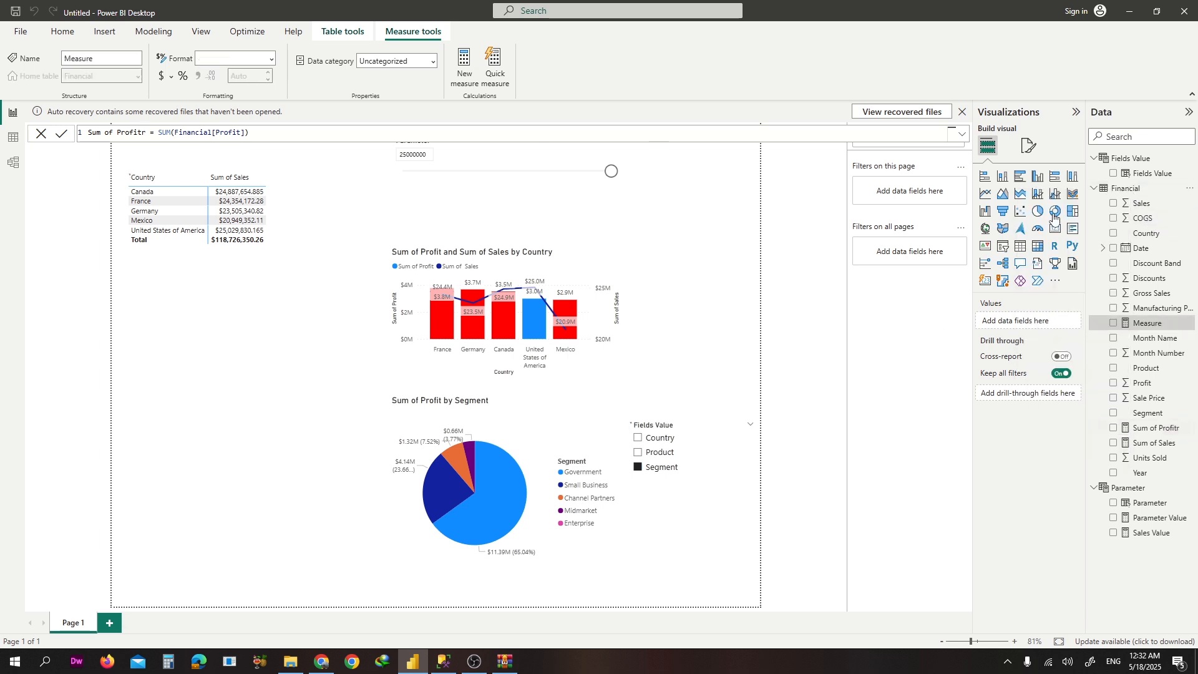
{"action": "key", "text": "ctrl+a"}
{"action": "type", "text": "Sum of Discounts =SUM(Financial[Discounts])"}
{"action": "key", "text": "Return"}
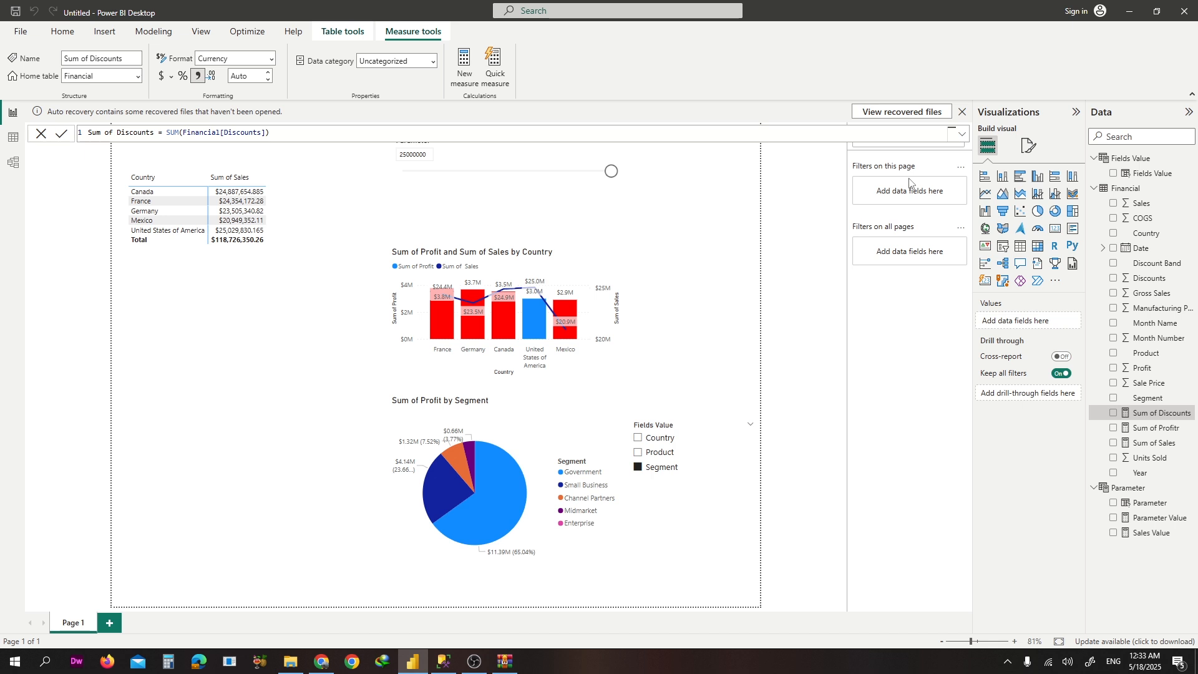
Start a new Fields parameter and name it Numeric Fields Range
{"action": "left_click", "coordinate": [158, 34]}
{"action": "left_click", "coordinate": [251, 75]}
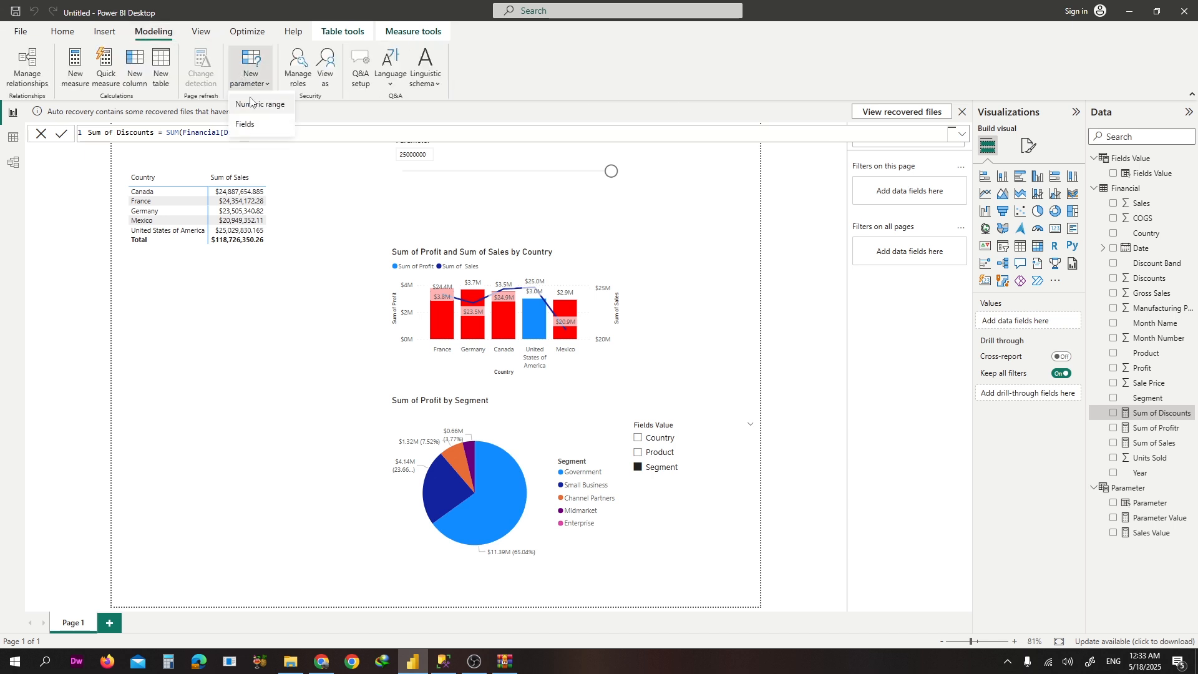
{"action": "left_click", "coordinate": [250, 124]}
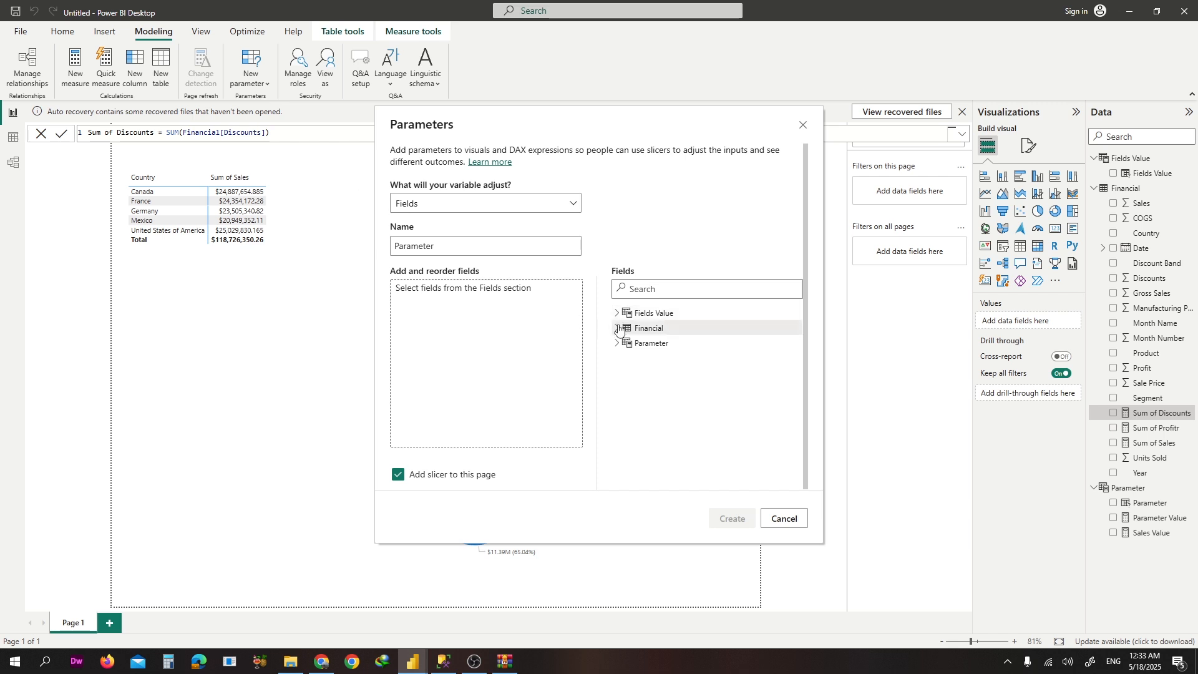
{"action": "left_click_drag", "start_coordinate": [437, 251], "coordinate": [349, 245]}
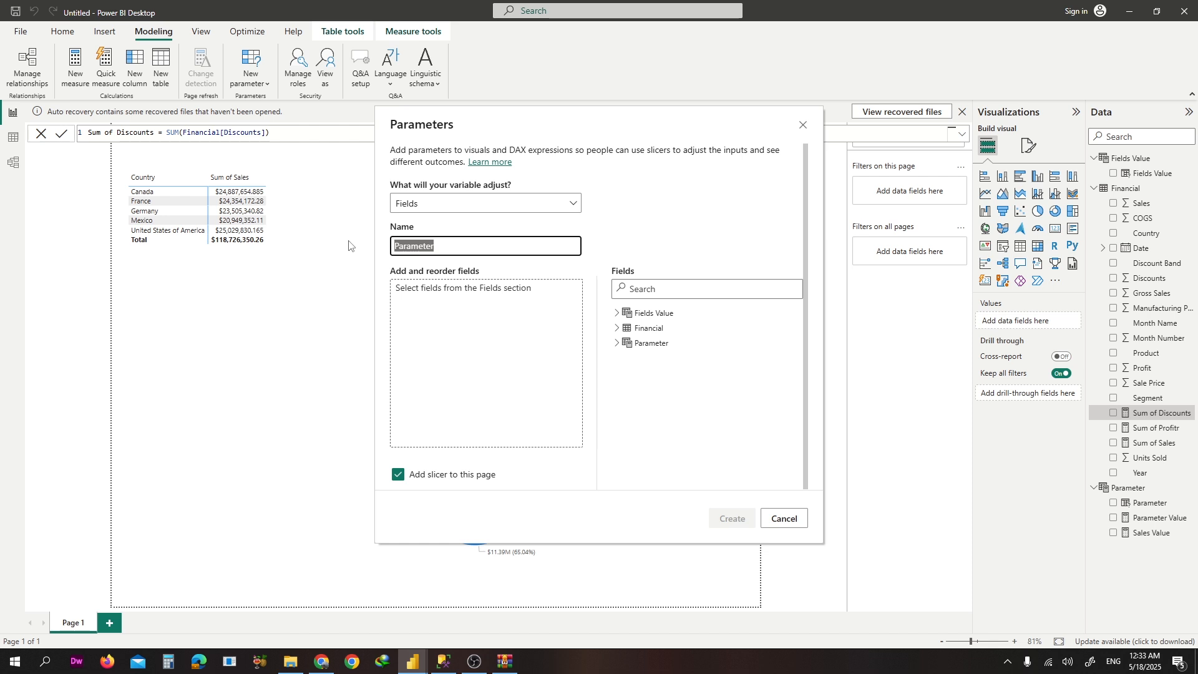
{"action": "key", "text": "BackSpace"}
{"action": "type", "text": "Numerica"}
Add the Sum of Discounts, Sum of Profitr and Sum of Sales measures to the parameter and create it with its slicer
{"action": "left_click", "coordinate": [618, 329]}
{"action": "scroll", "coordinate": [624, 380], "scroll_direction": "down", "scroll_amount": 5}
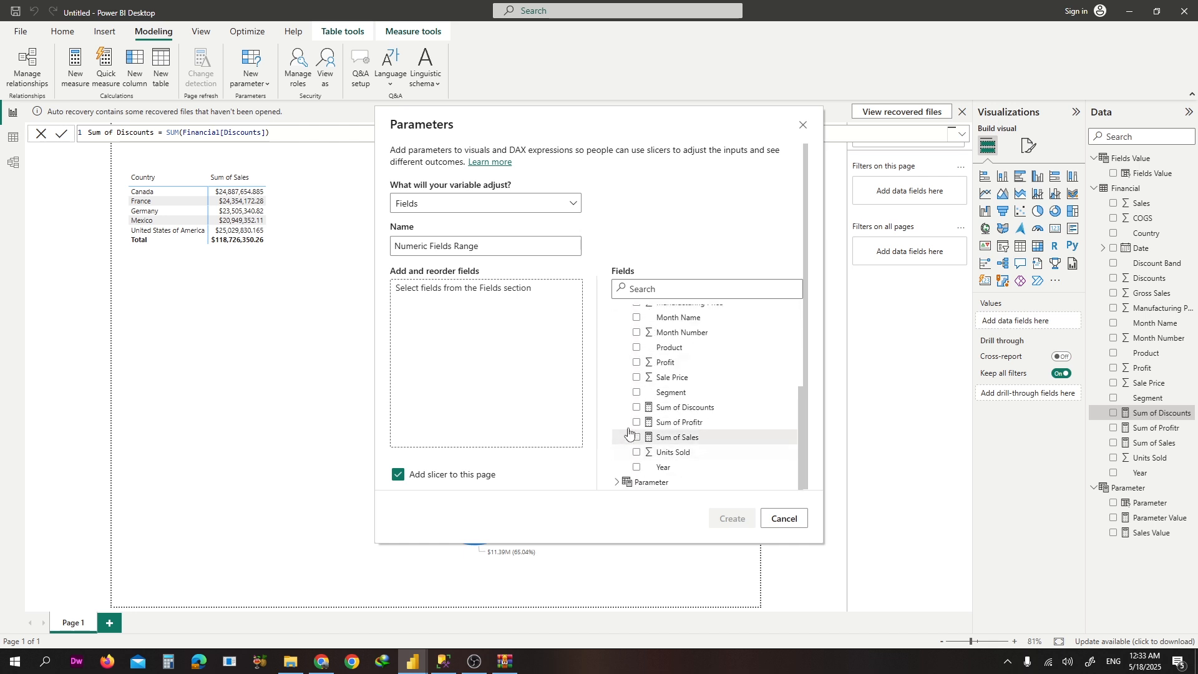
{"action": "left_click", "coordinate": [637, 407]}
{"action": "left_click", "coordinate": [637, 422]}
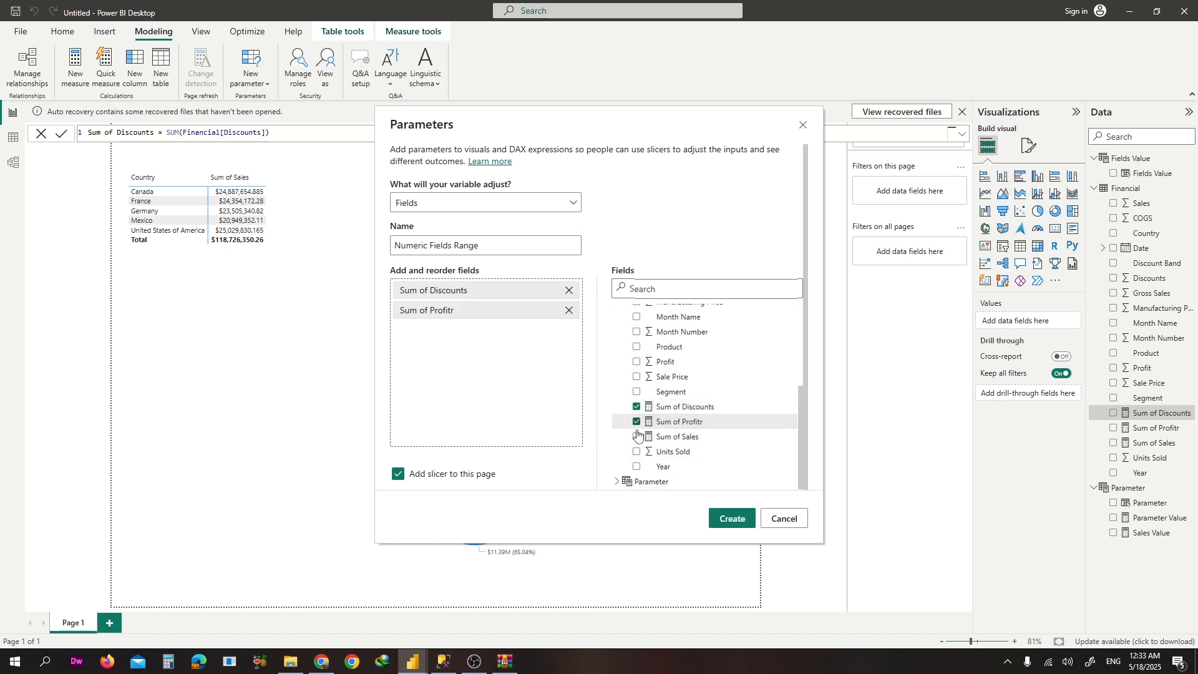
{"action": "left_click", "coordinate": [637, 437]}
{"action": "left_click", "coordinate": [730, 519]}
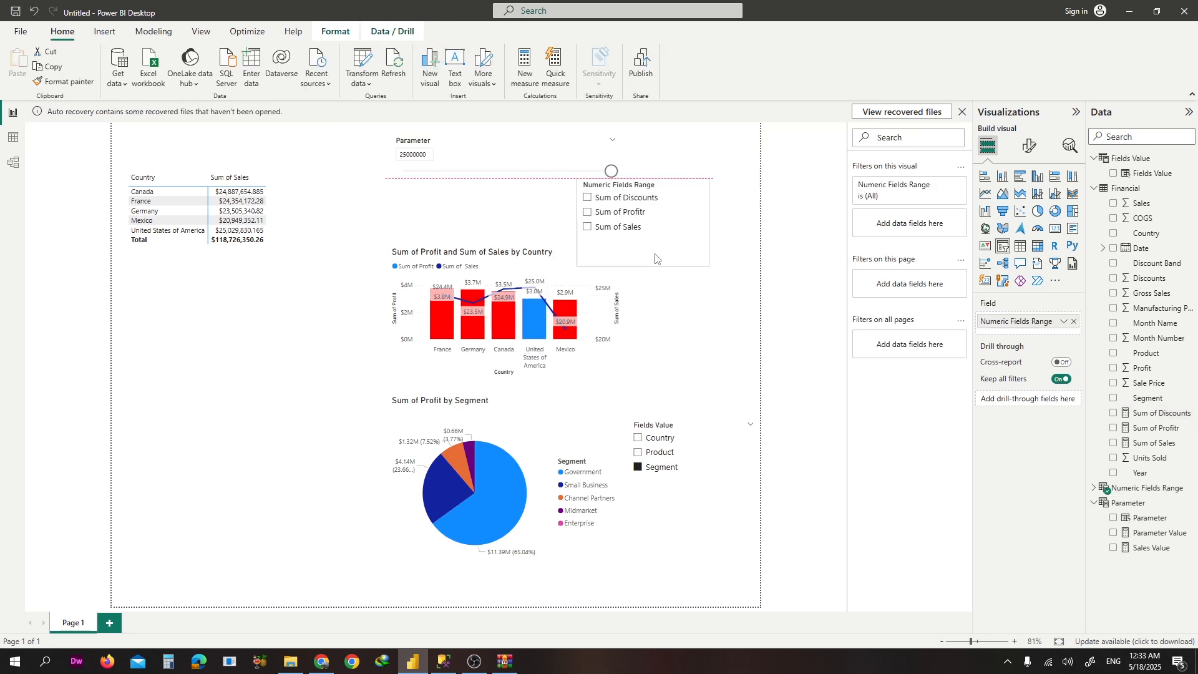
Move the Numeric Fields Range slicer to the empty area beside the pie chart, under the country sales table, and widen it
{"action": "left_click_drag", "start_coordinate": [656, 259], "coordinate": [196, 528]}
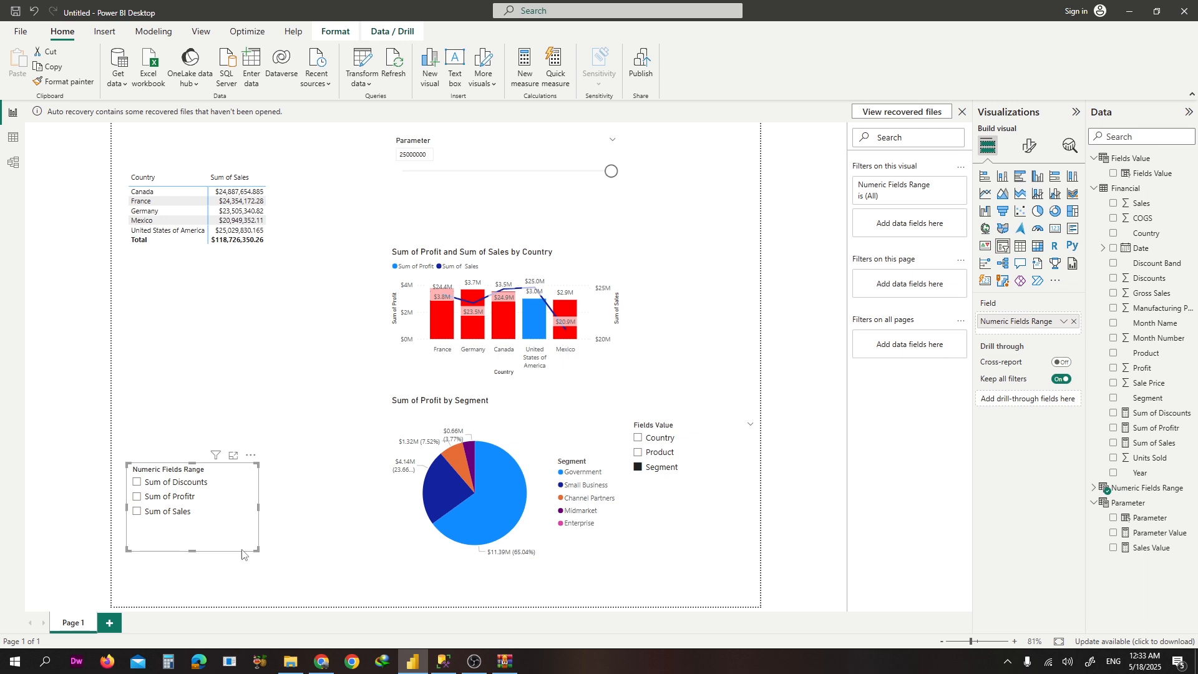
{"action": "left_click_drag", "start_coordinate": [256, 550], "coordinate": [333, 542]}
{"action": "left_click", "coordinate": [291, 354]}
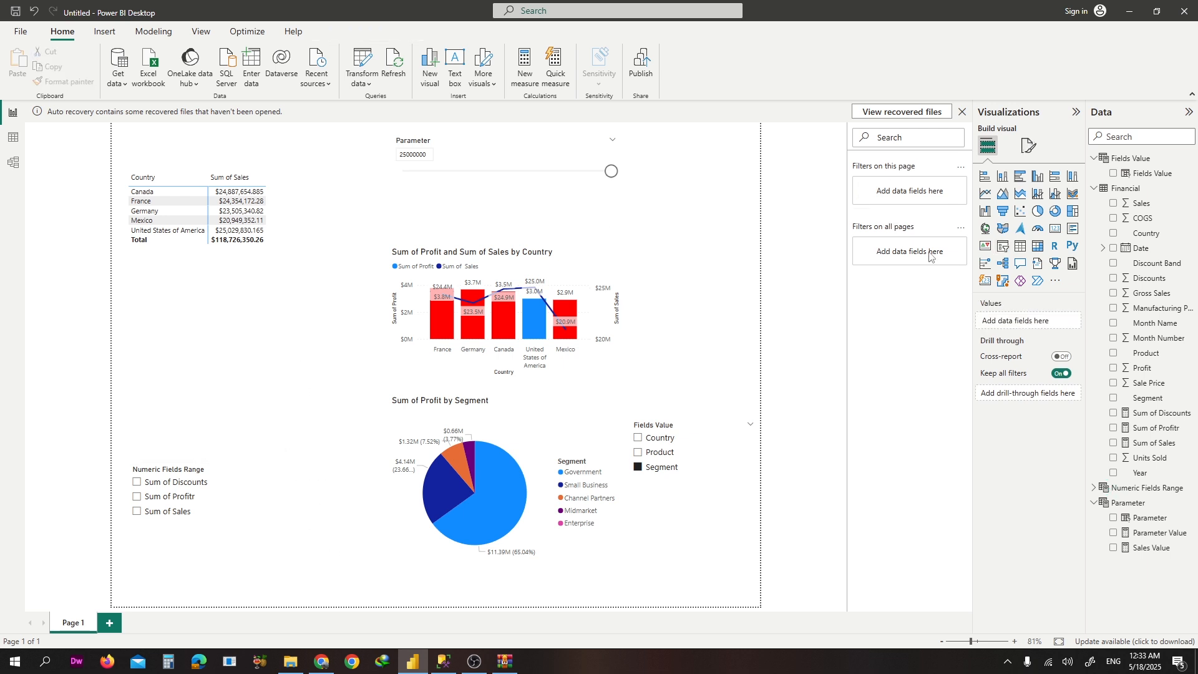
Add a line chart, place it directly above the Numeric Fields Range slicer and widen it almost to the pie chart's edge
{"action": "left_click", "coordinate": [983, 196]}
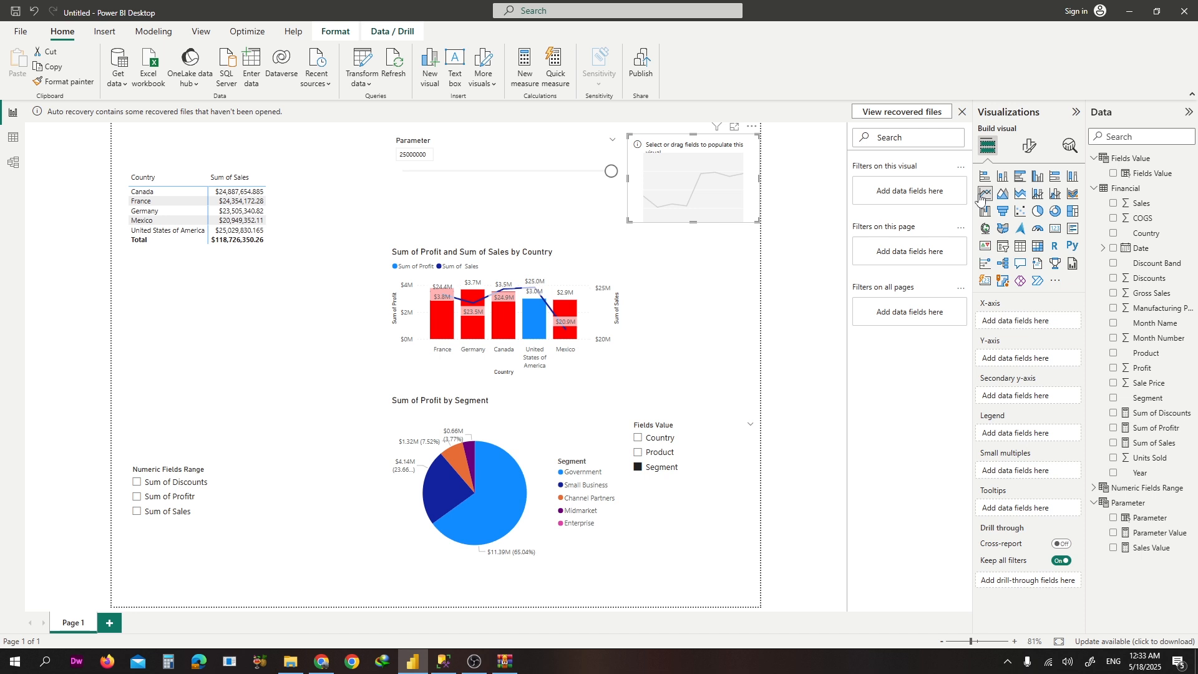
{"action": "left_click_drag", "start_coordinate": [719, 182], "coordinate": [223, 381]}
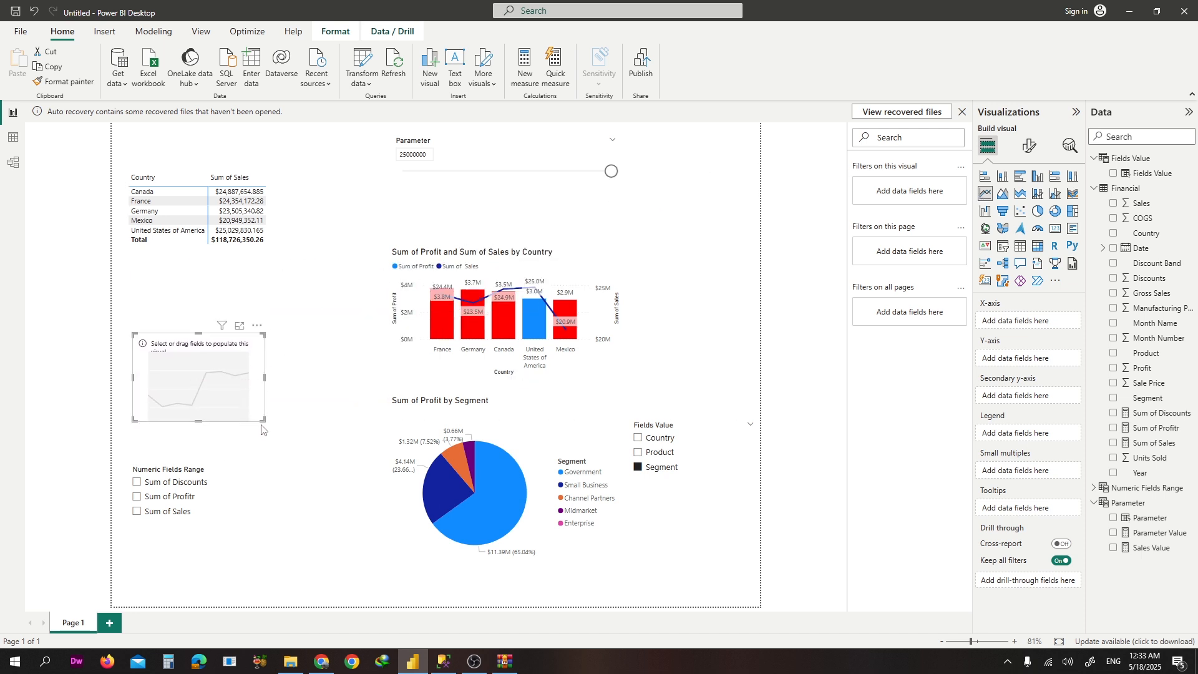
{"action": "left_click_drag", "start_coordinate": [261, 419], "coordinate": [365, 416]}
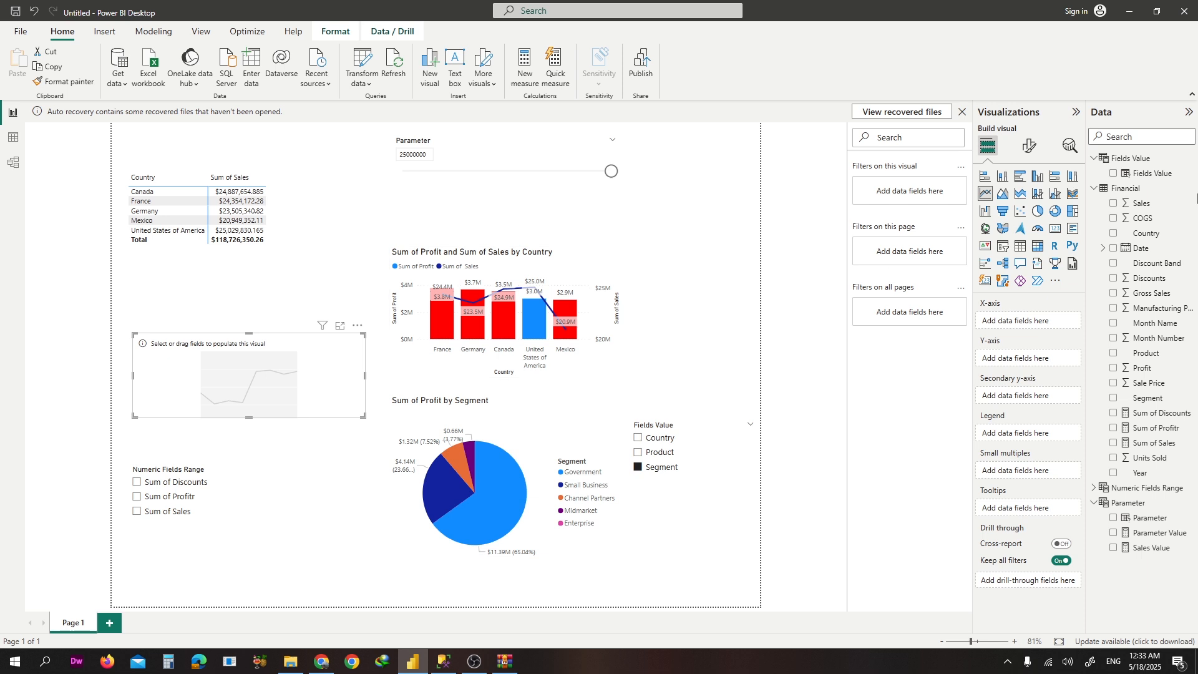
Plot the Numeric Fields Range parameter on the empty line chart's Y-axis against the Date field on its X-axis
{"action": "left_click_drag", "start_coordinate": [1142, 249], "coordinate": [1014, 324]}
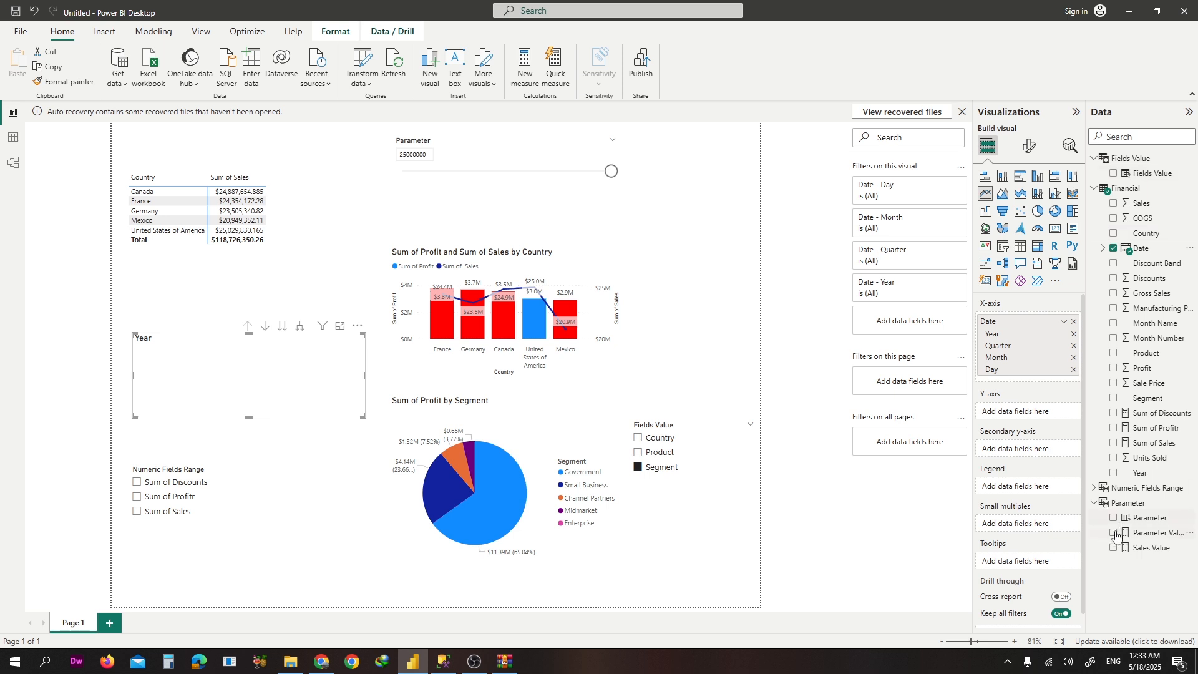
{"action": "left_click", "coordinate": [1093, 488]}
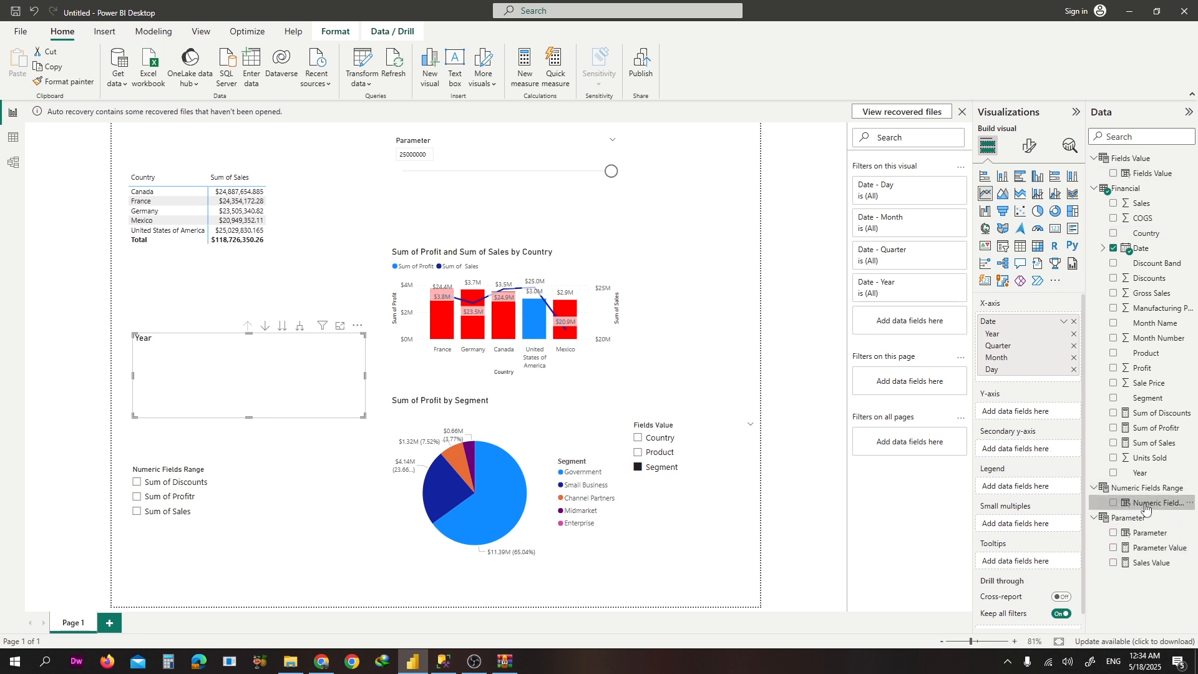
{"action": "left_click_drag", "start_coordinate": [1146, 503], "coordinate": [1034, 415]}
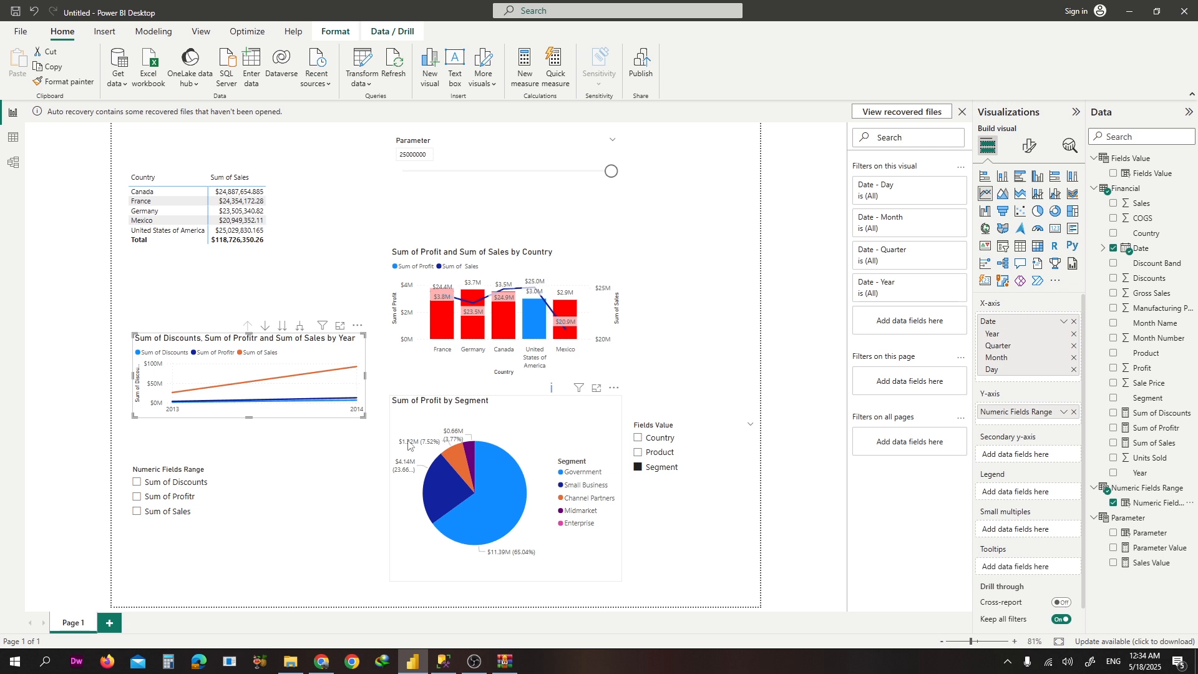
Check the line chart with Sum of Discounts, Sum of Profitr and Sum of Sales selected one at a time in the Numeric Fields Range slicer
{"action": "left_click", "coordinate": [137, 486]}
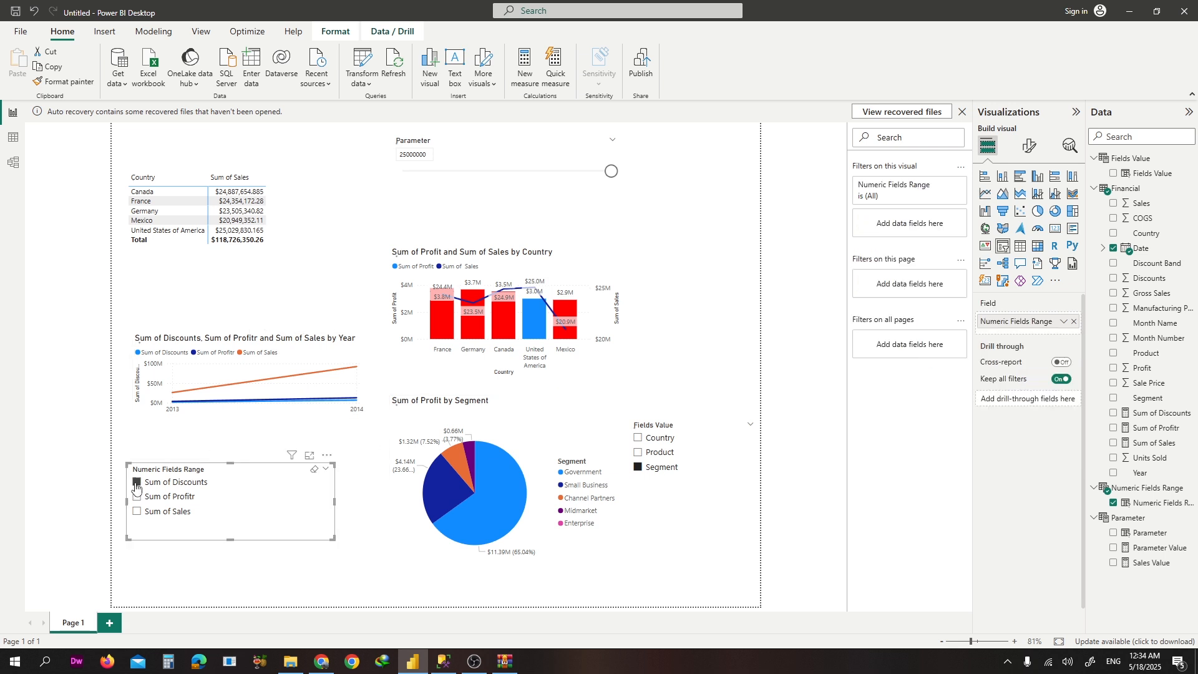
{"action": "left_click", "coordinate": [137, 498]}
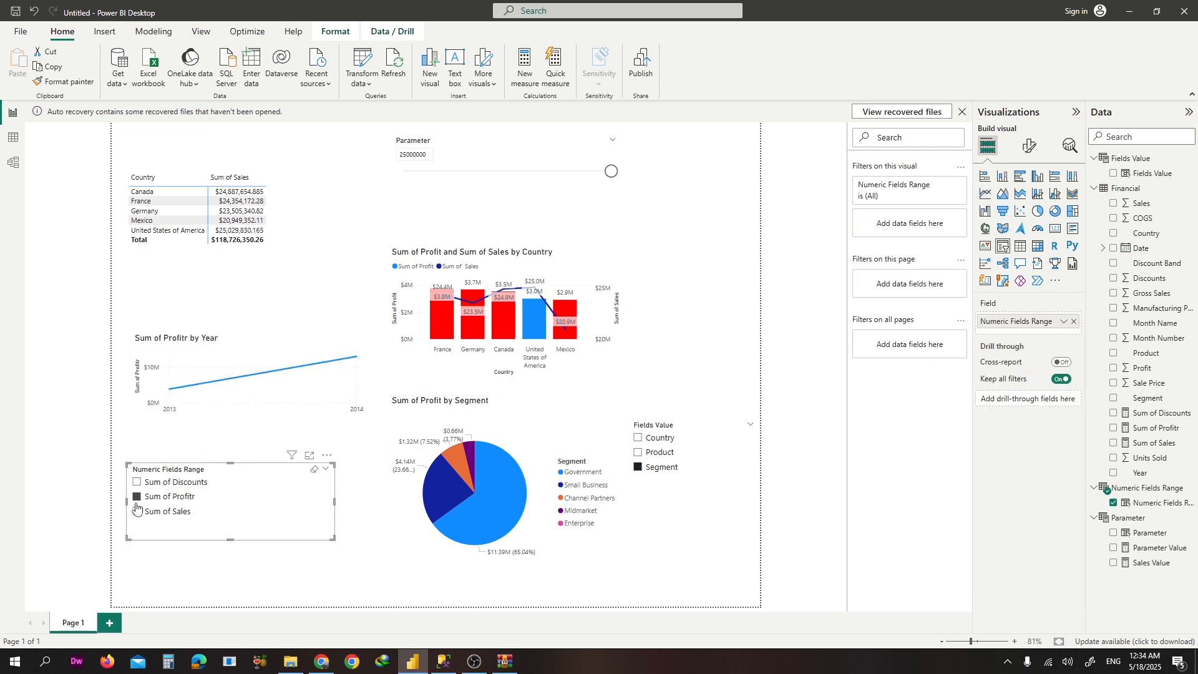
{"action": "left_click", "coordinate": [136, 512]}
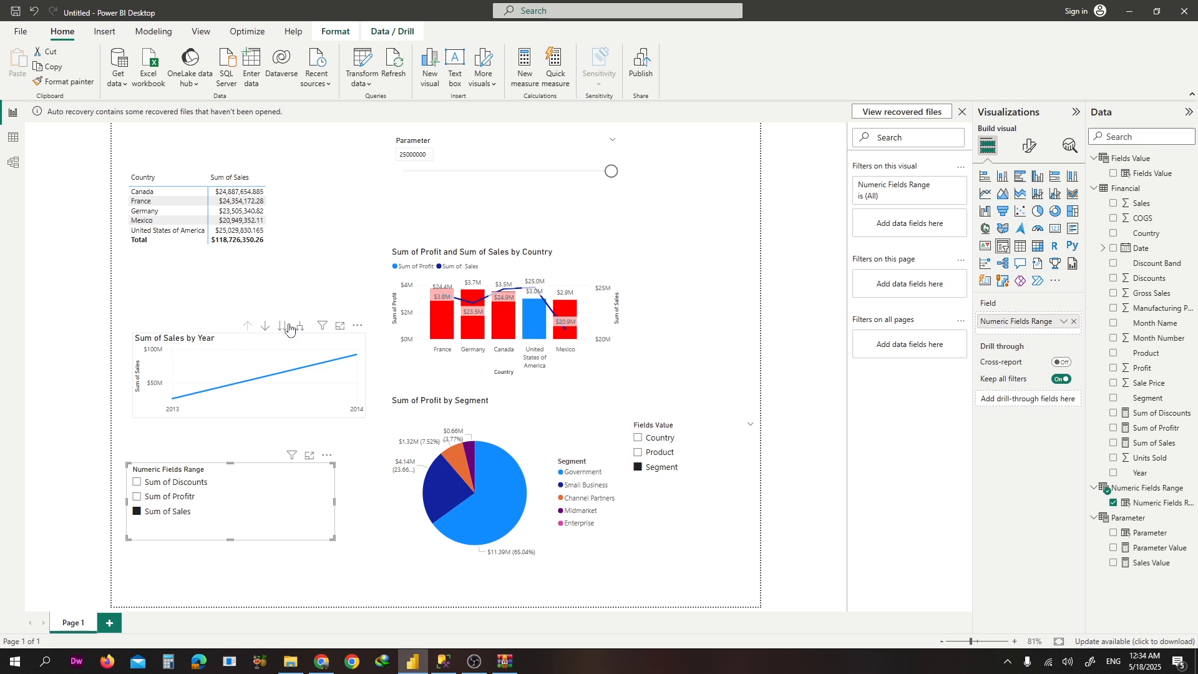
Take the line chart down the date hierarchy so that it plots values at the Month level
{"action": "left_click", "coordinate": [282, 326]}
{"action": "left_click", "coordinate": [283, 326]}
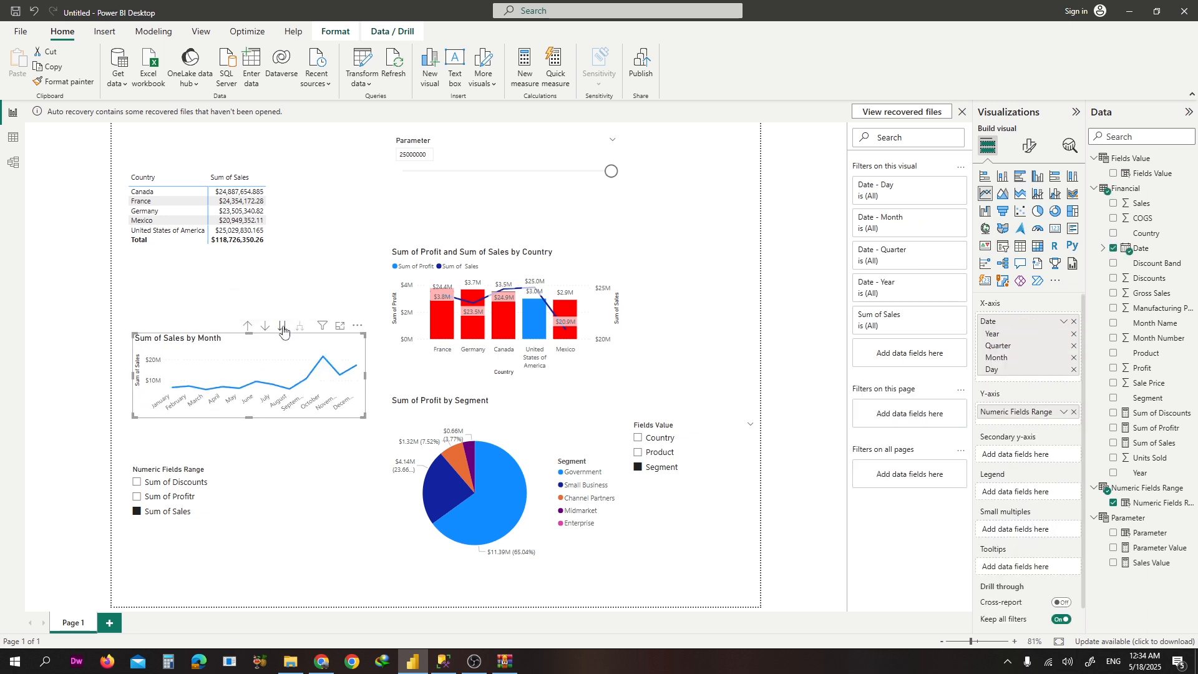
{"action": "left_click", "coordinate": [283, 326]}
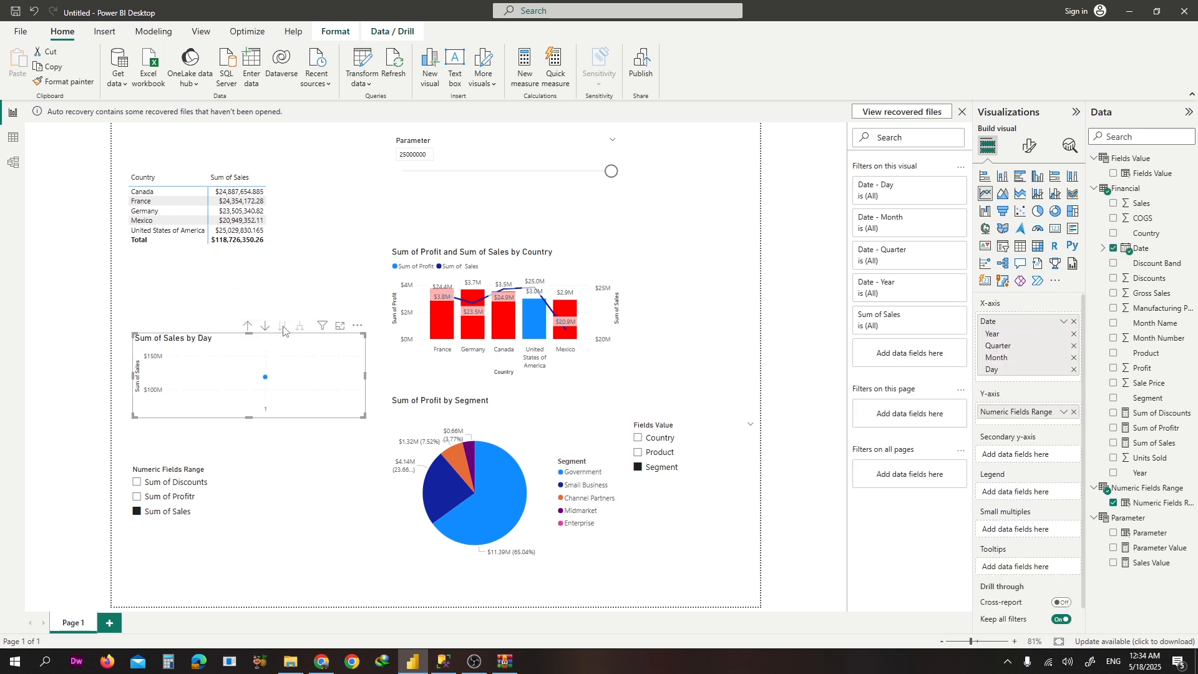
{"action": "left_click", "coordinate": [247, 326]}
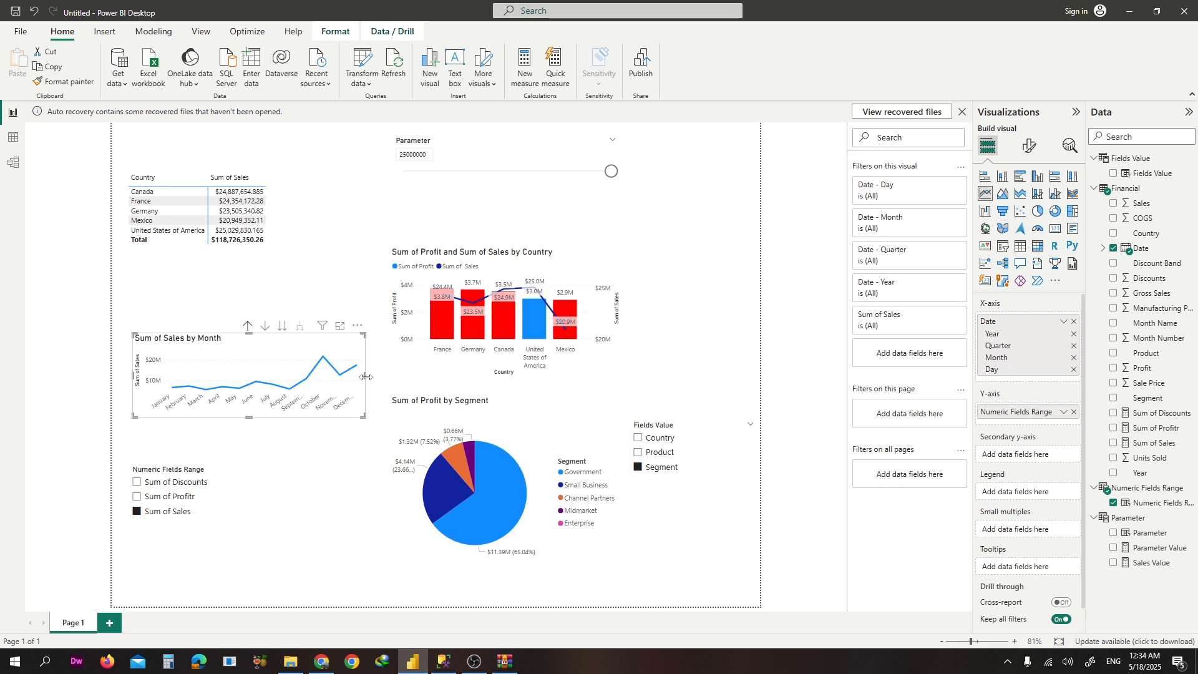
Enlarge the line chart across the width of the pie chart and upward over the profit and sales combo chart, keeping it at Month level
{"action": "left_click_drag", "start_coordinate": [365, 377], "coordinate": [611, 401]}
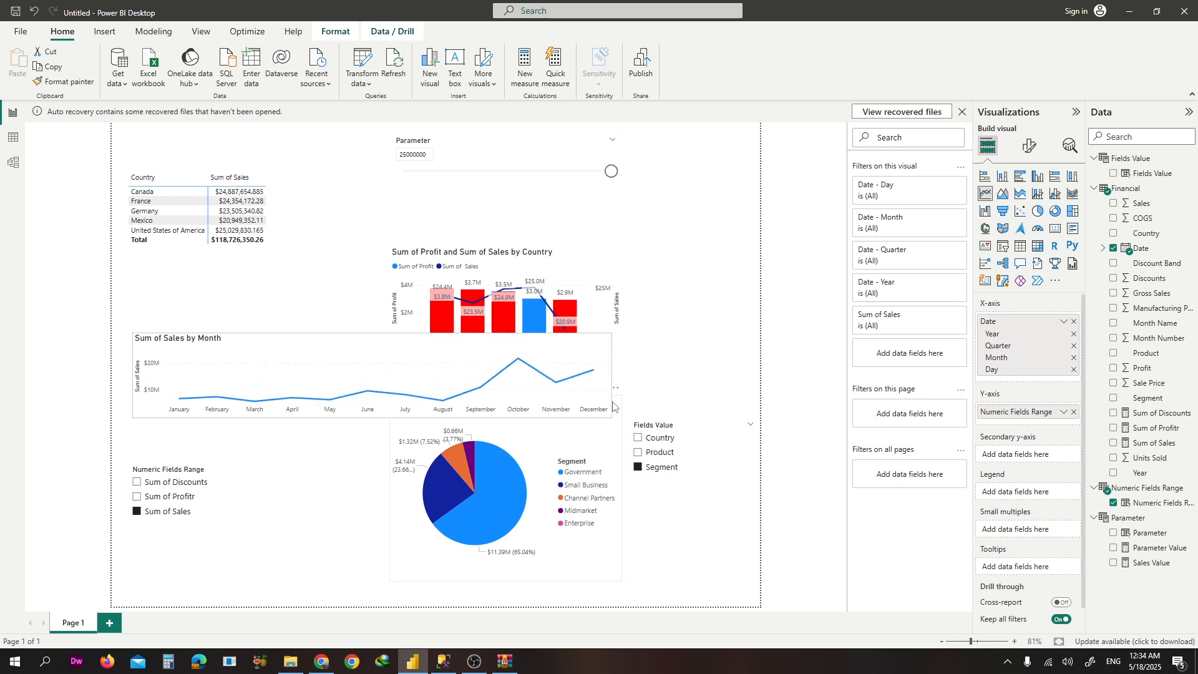
{"action": "left_click_drag", "start_coordinate": [372, 334], "coordinate": [372, 299]}
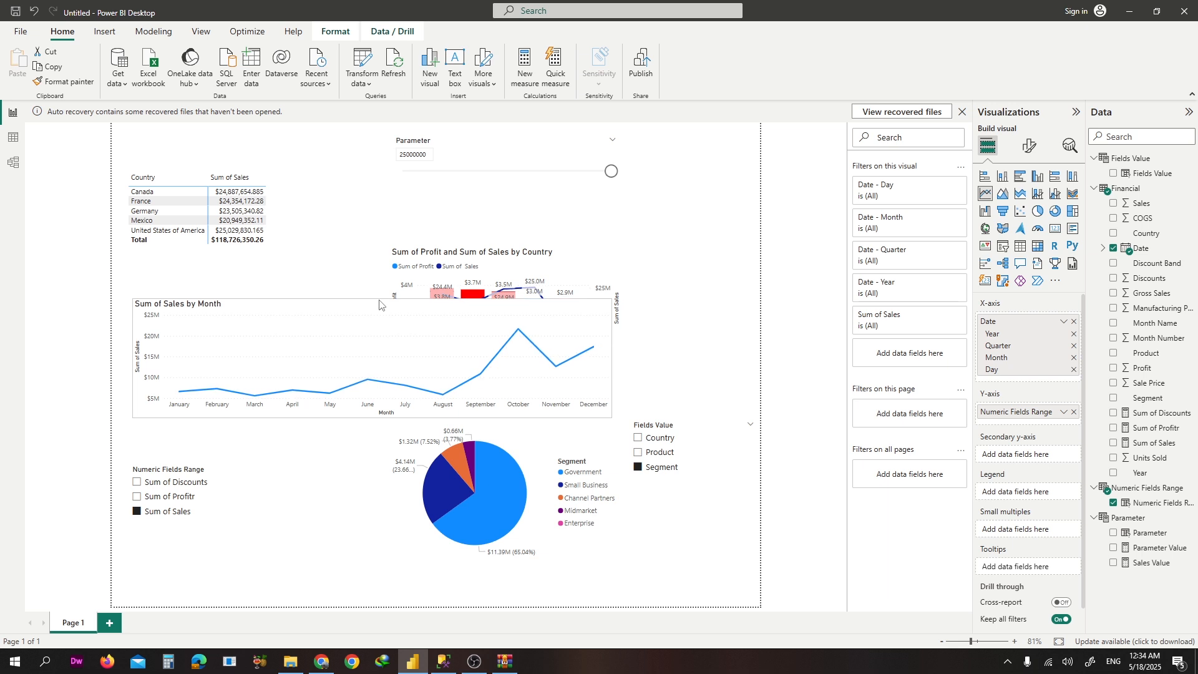
{"action": "left_click", "coordinate": [529, 294]}
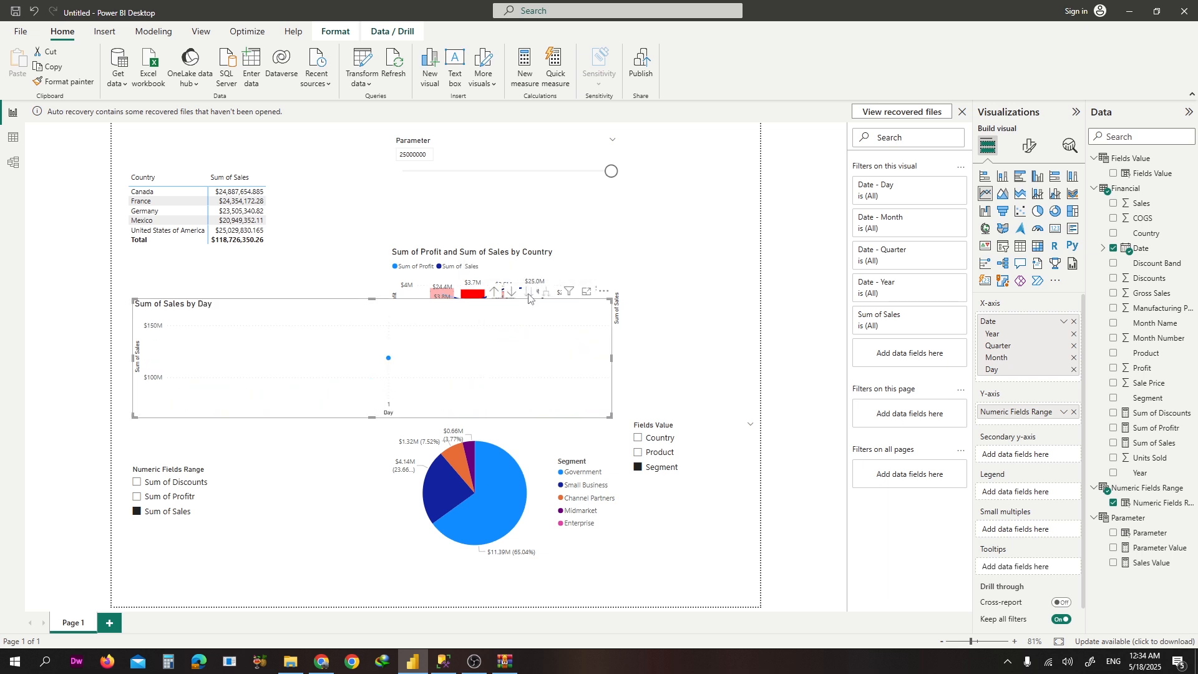
{"action": "left_click", "coordinate": [493, 293]}
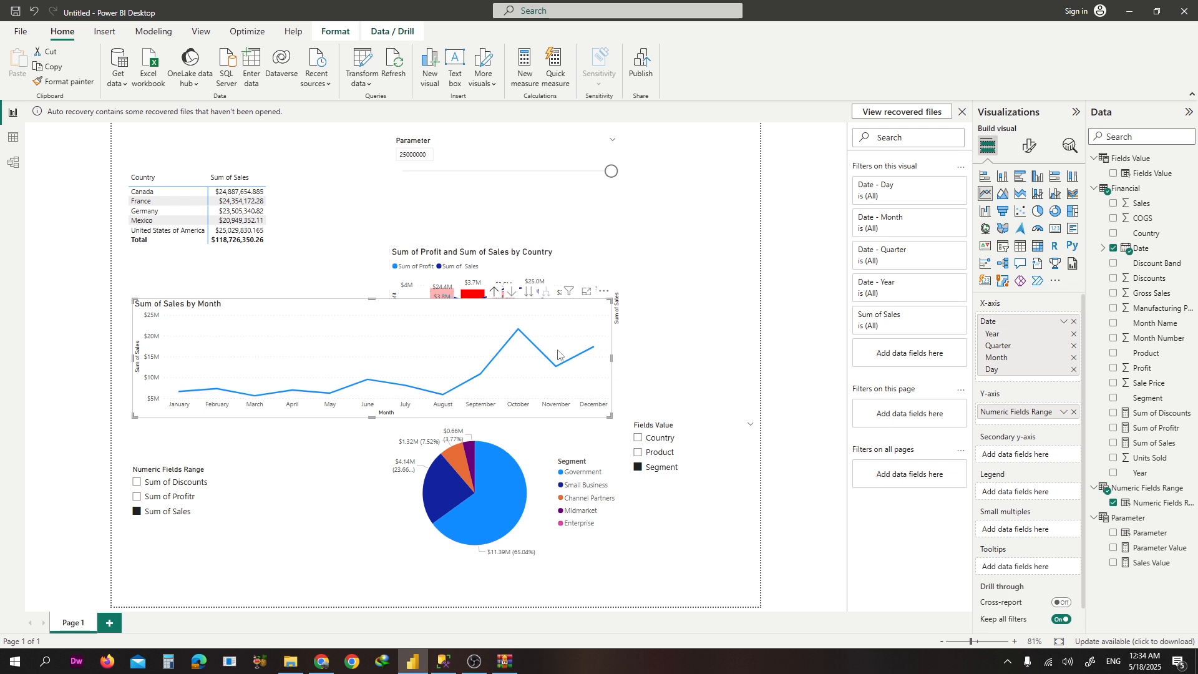
{"action": "left_click_drag", "start_coordinate": [559, 354], "coordinate": [651, 357]}
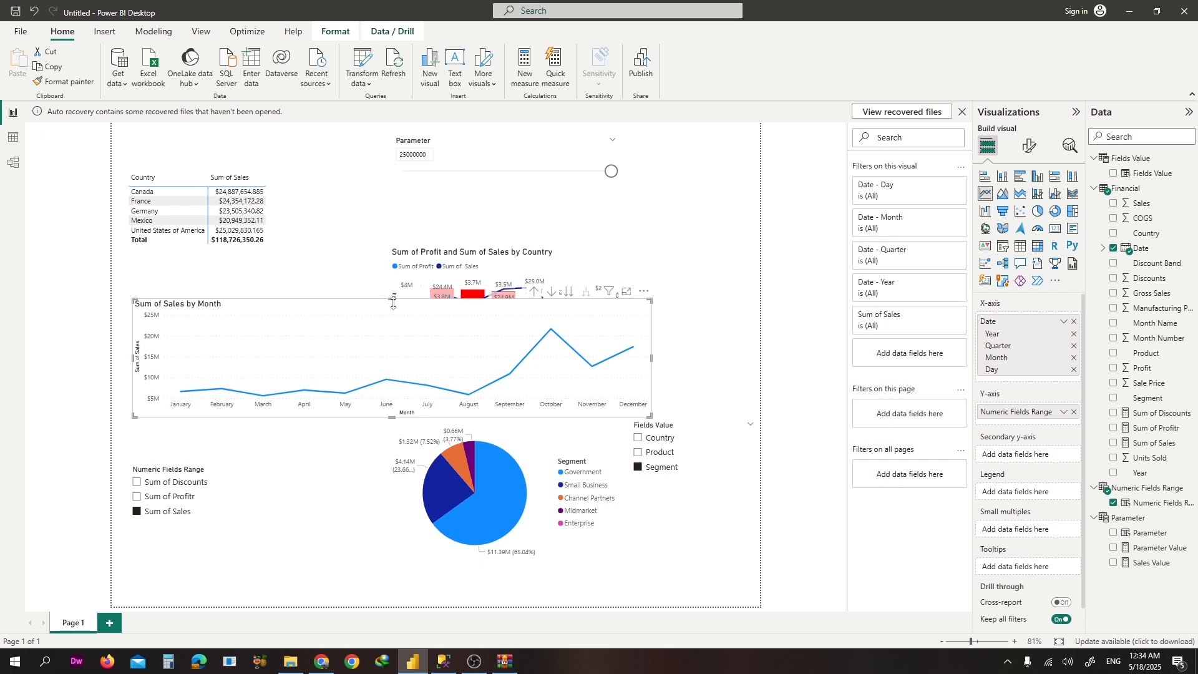
{"action": "left_click_drag", "start_coordinate": [393, 302], "coordinate": [403, 268]}
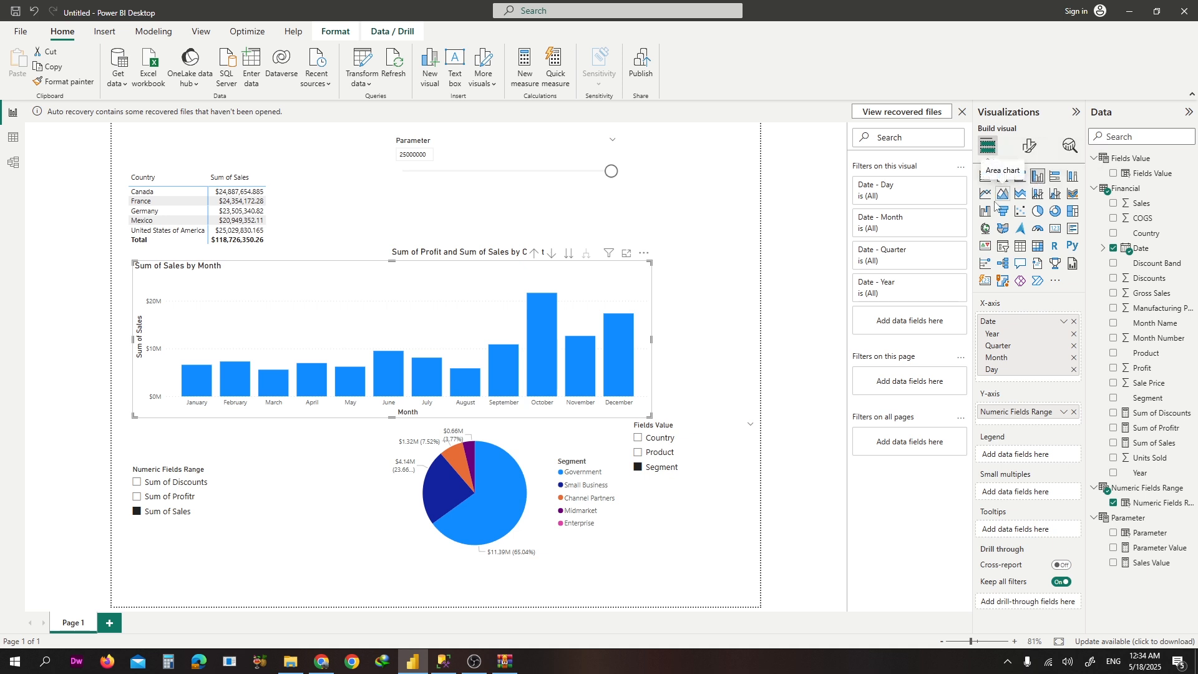
Try the monthly visual as a ribbon chart and a line and stacked column chart, and return it to a line chart
{"action": "left_click", "coordinate": [1073, 195]}
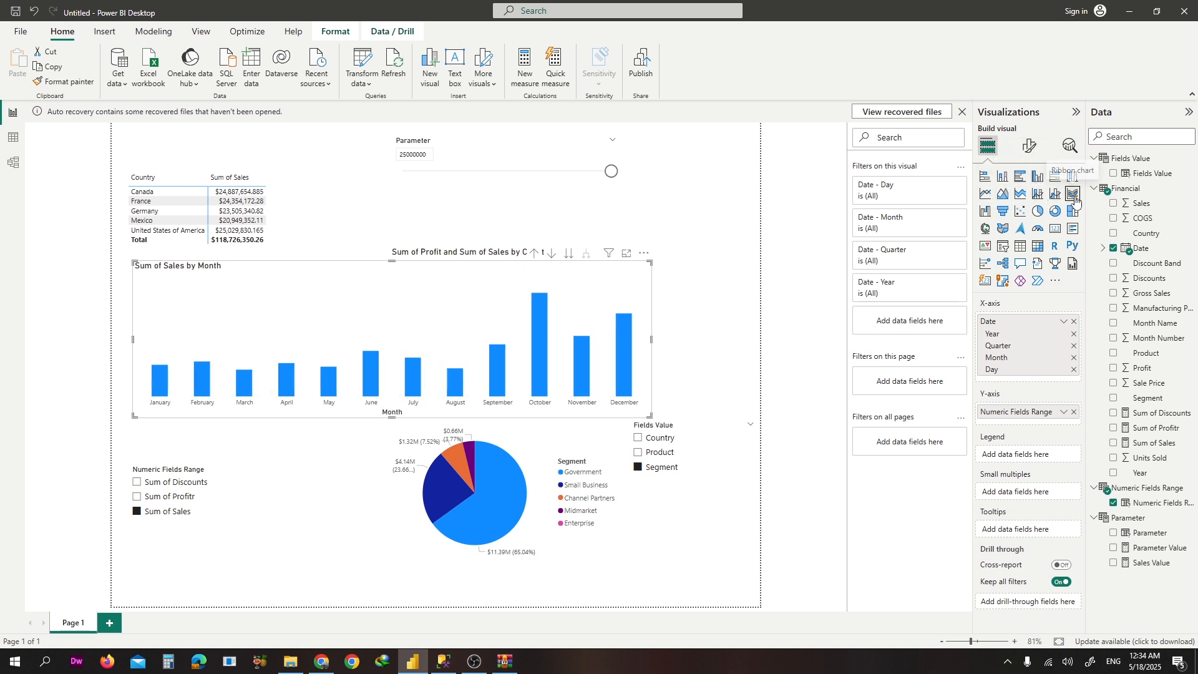
{"action": "left_click", "coordinate": [1040, 197]}
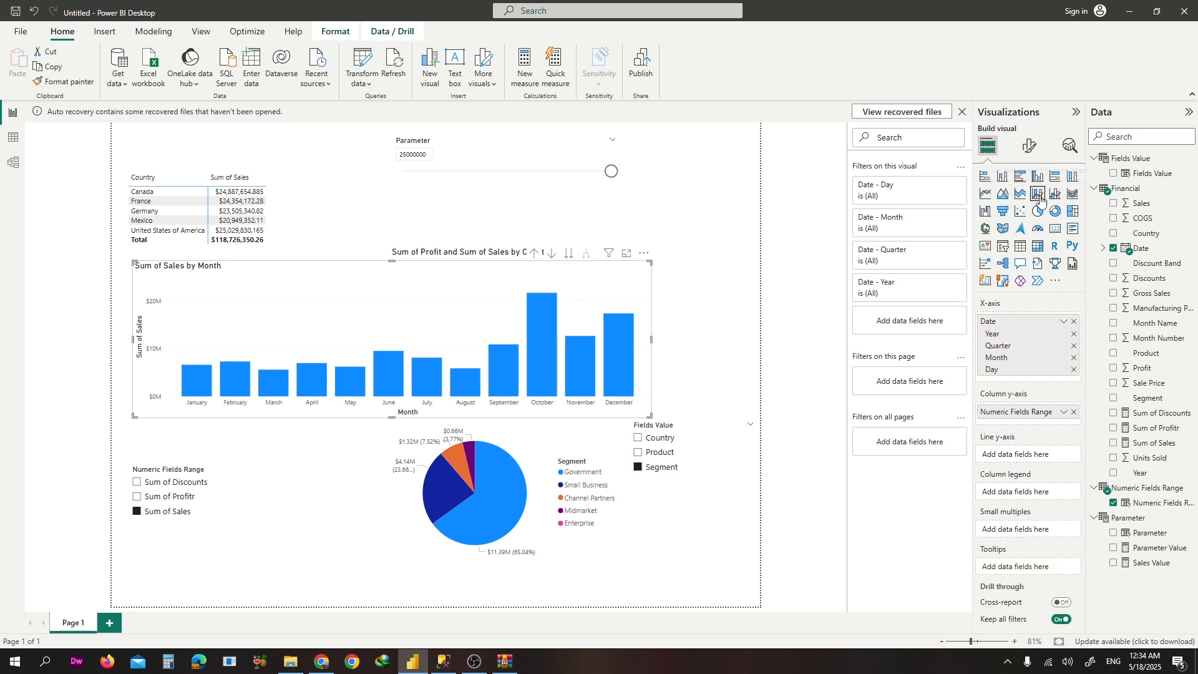
{"action": "left_click", "coordinate": [985, 196]}
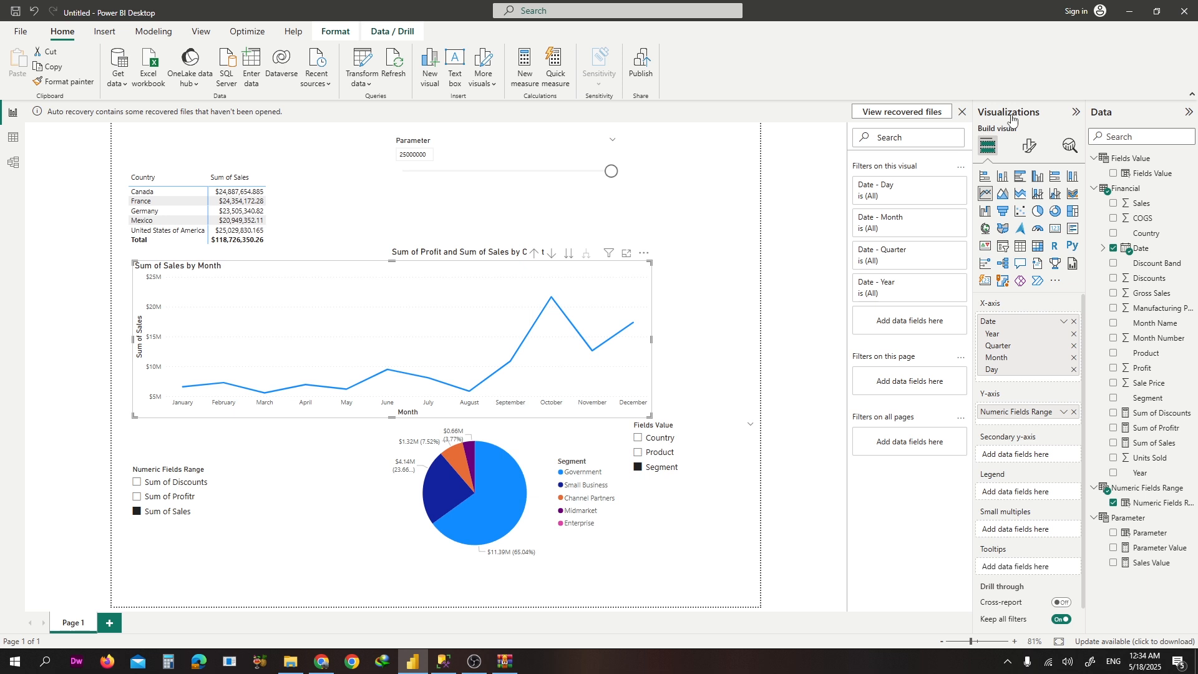
Turn on data labels for the line chart and extend its left edge slightly to line up with the country table
{"action": "left_click", "coordinate": [1030, 147]}
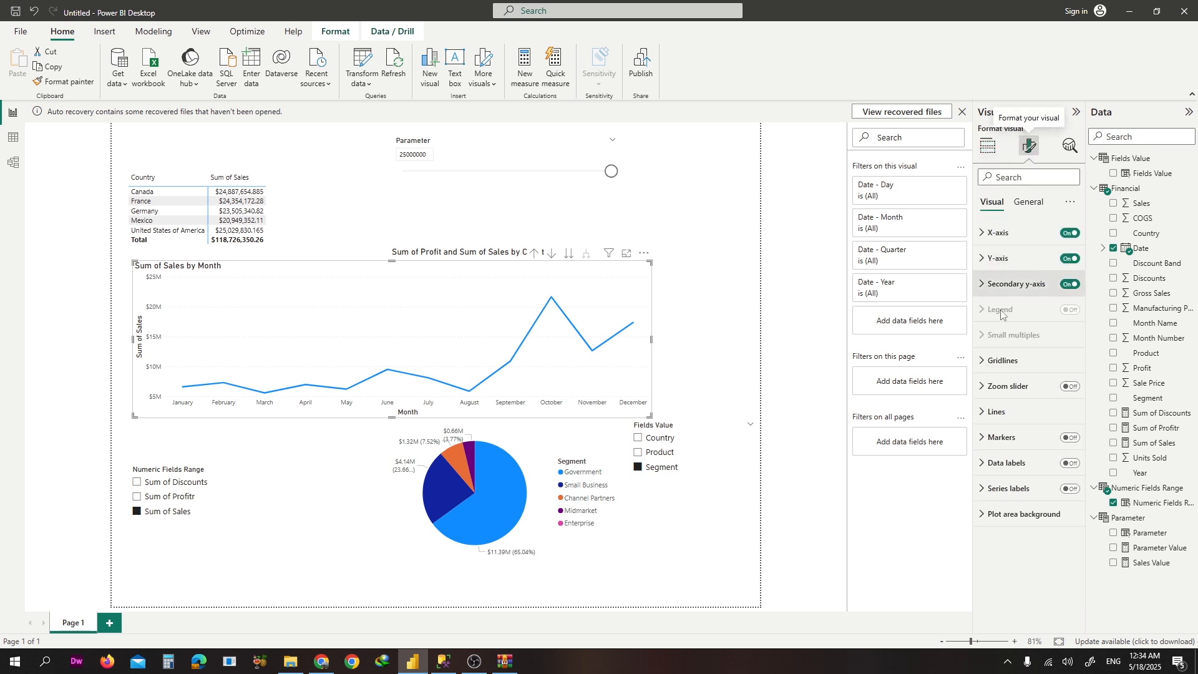
{"action": "left_click", "coordinate": [1071, 463]}
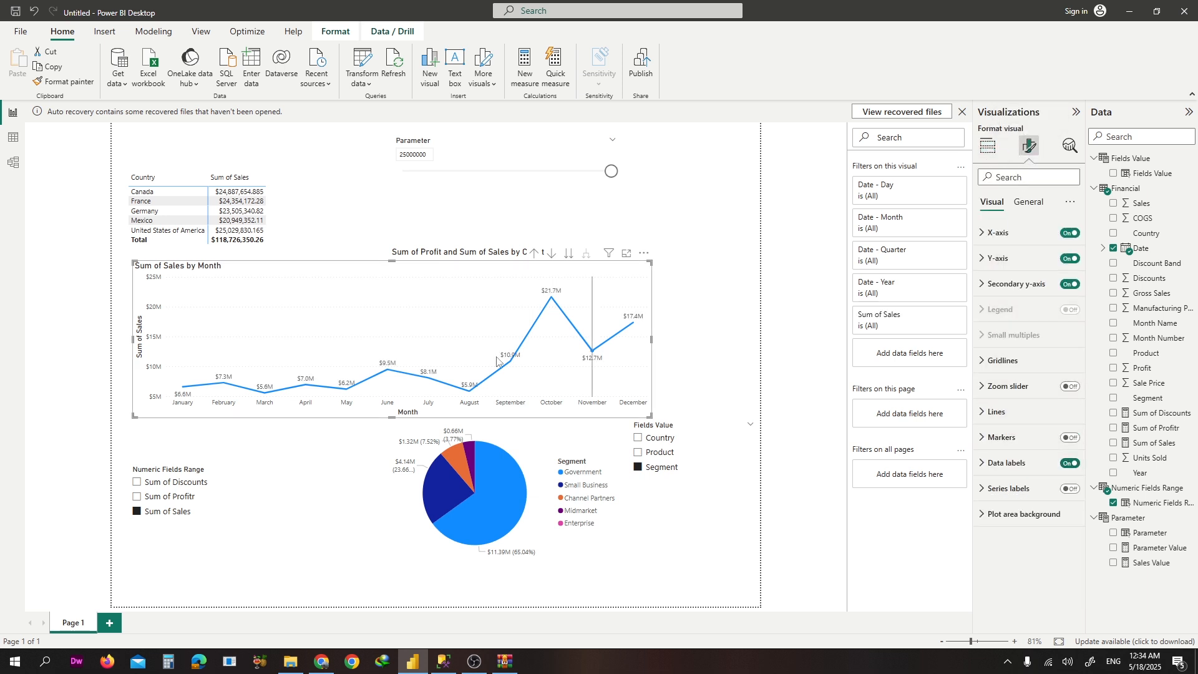
{"action": "left_click_drag", "start_coordinate": [129, 257], "coordinate": [124, 258]}
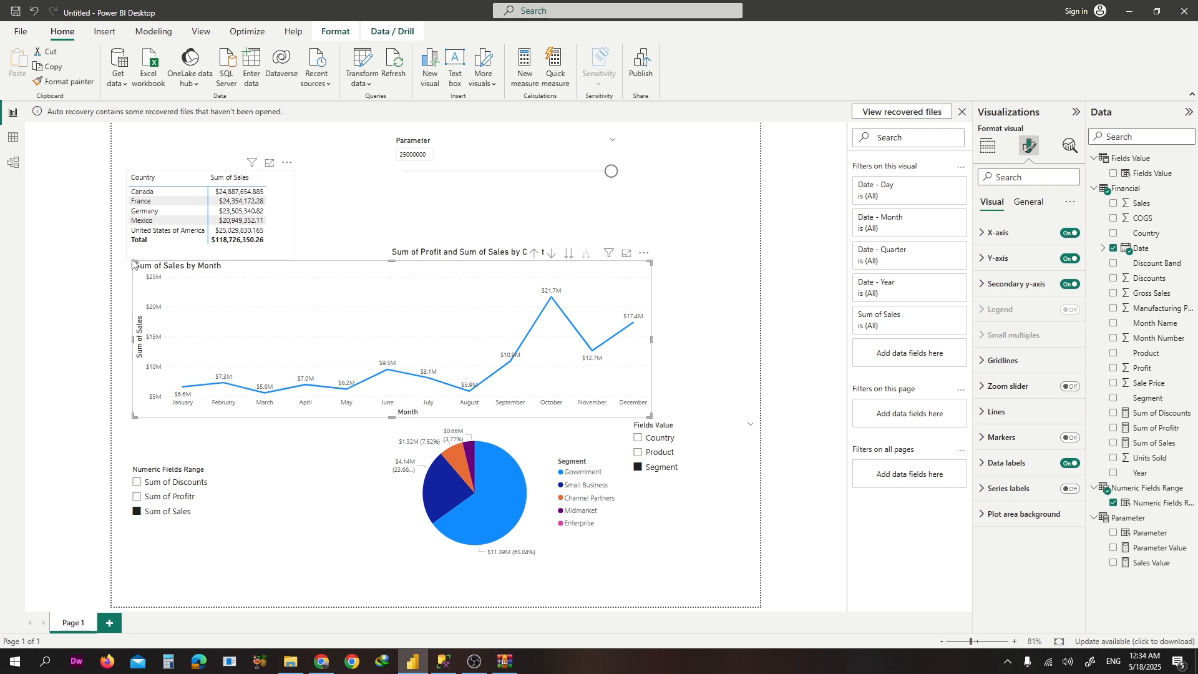
Check the labelled line chart with Sum of Profitr and with Sum of Discounts selected in the Numeric Fields Range slicer
{"action": "left_click", "coordinate": [137, 497]}
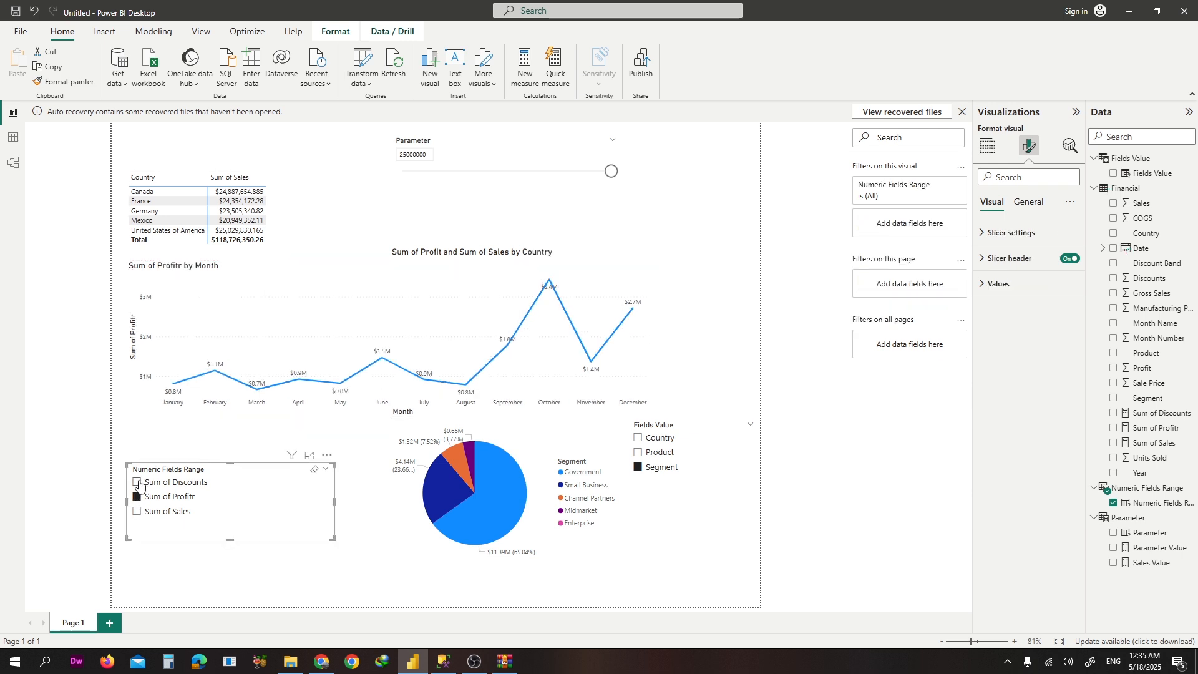
{"action": "left_click", "coordinate": [138, 483]}
Add a new slicer to the page and assign it the Date field
{"action": "left_click", "coordinate": [727, 270]}
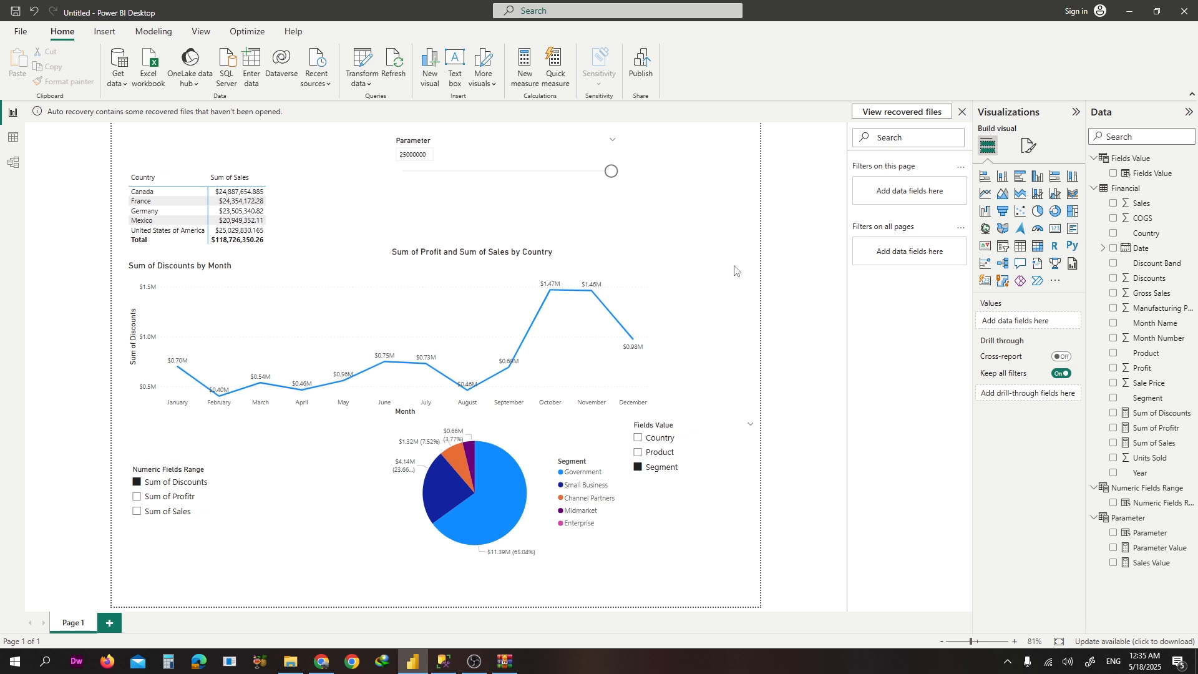
{"action": "left_click", "coordinate": [1004, 249]}
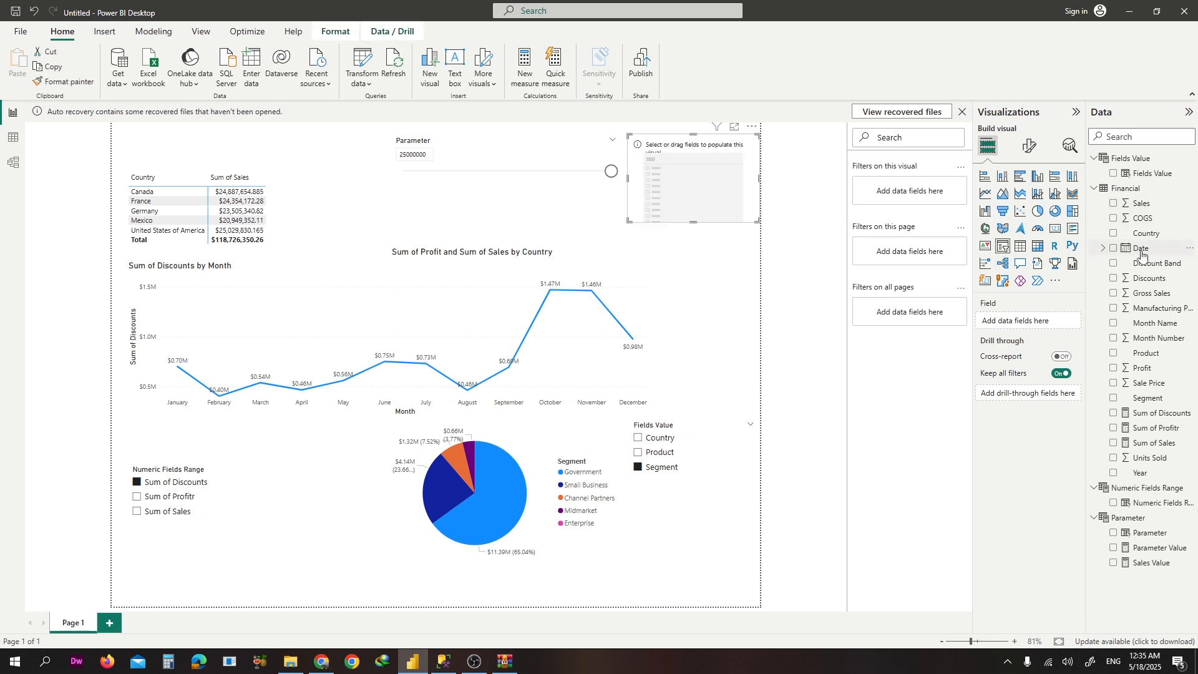
{"action": "left_click_drag", "start_coordinate": [1143, 251], "coordinate": [1049, 325]}
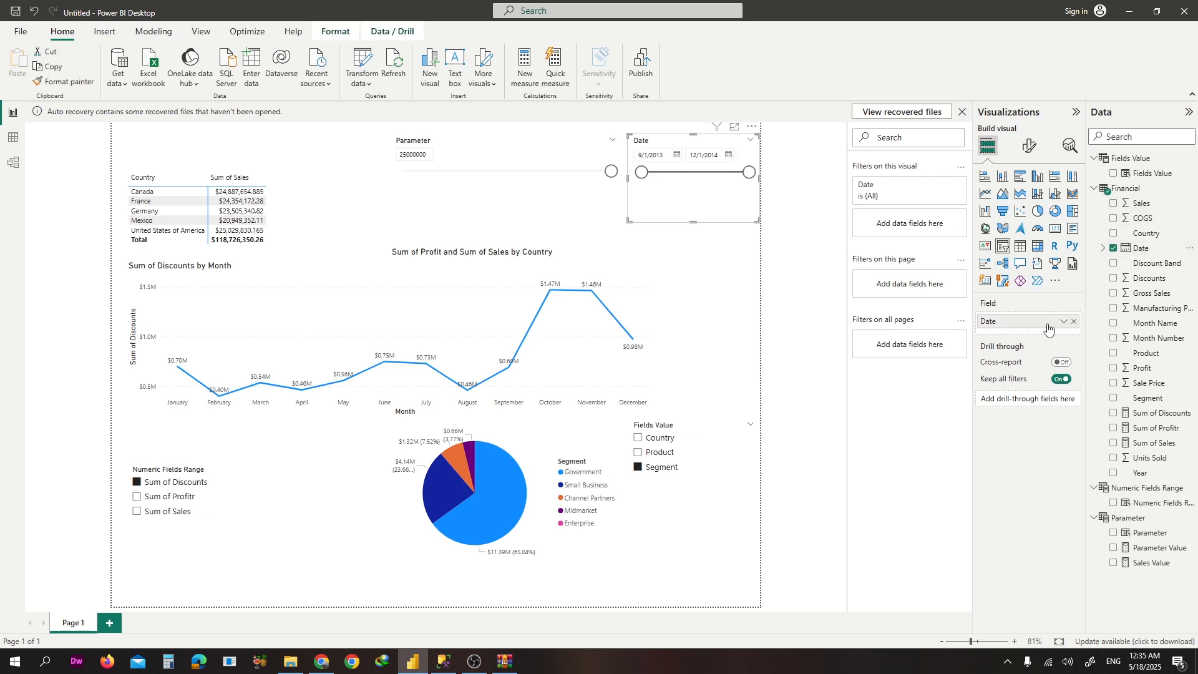
{"action": "left_click", "coordinate": [1064, 322]}
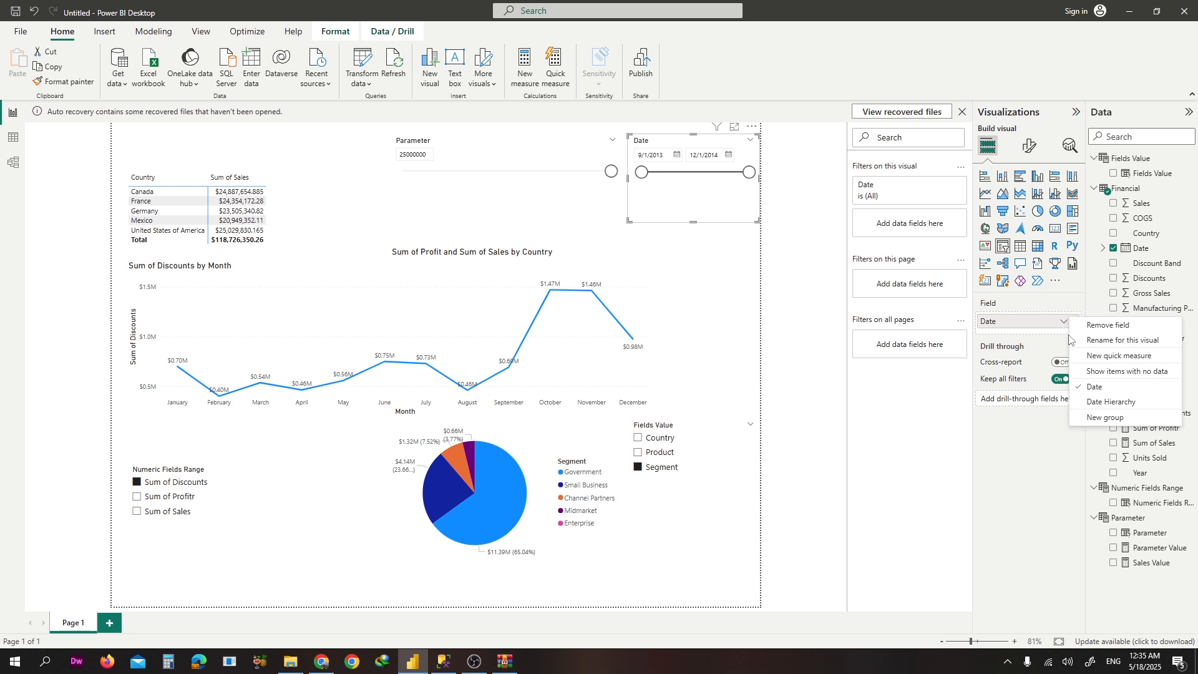
{"action": "left_click", "coordinate": [1032, 325]}
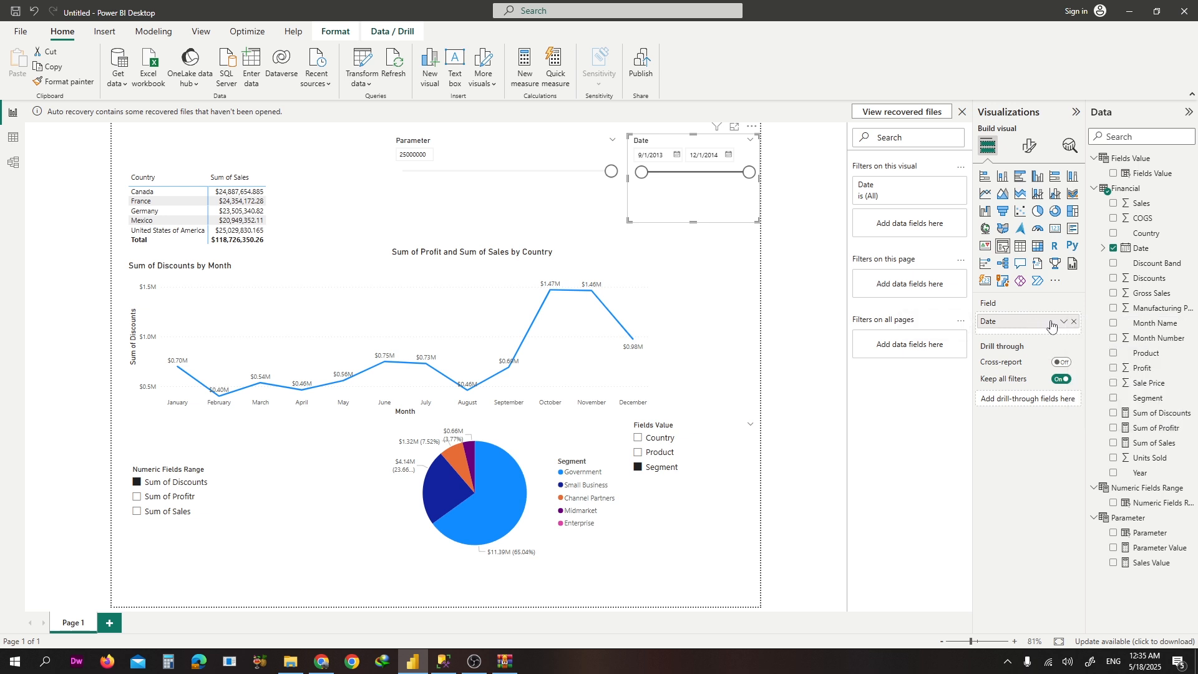
Replace the Date field in the new slicer with only the Year level of the Date Hierarchy
{"action": "left_click", "coordinate": [1104, 249]}
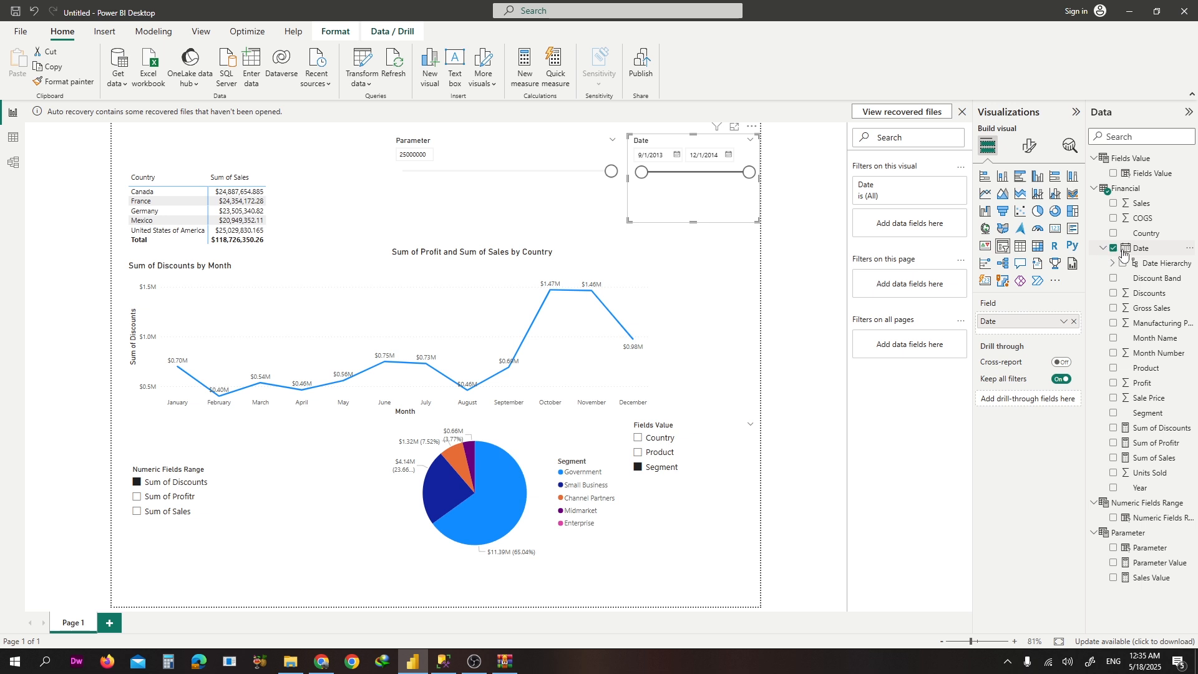
{"action": "left_click", "coordinate": [1112, 263]}
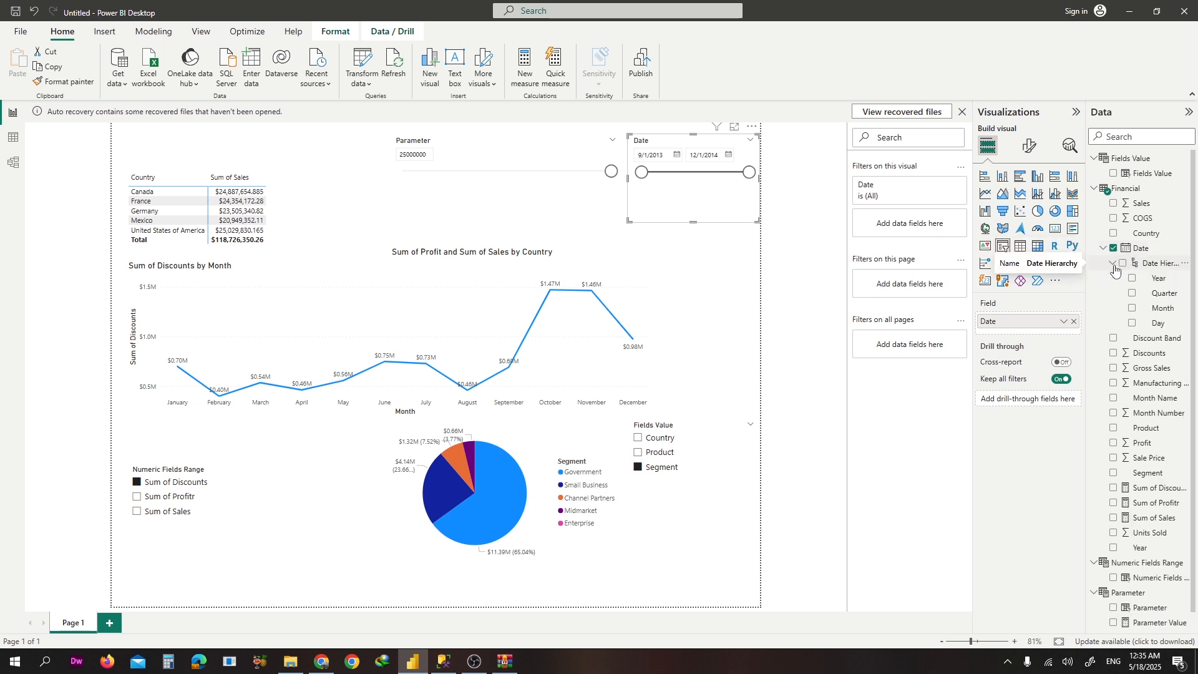
{"action": "left_click", "coordinate": [1132, 279]}
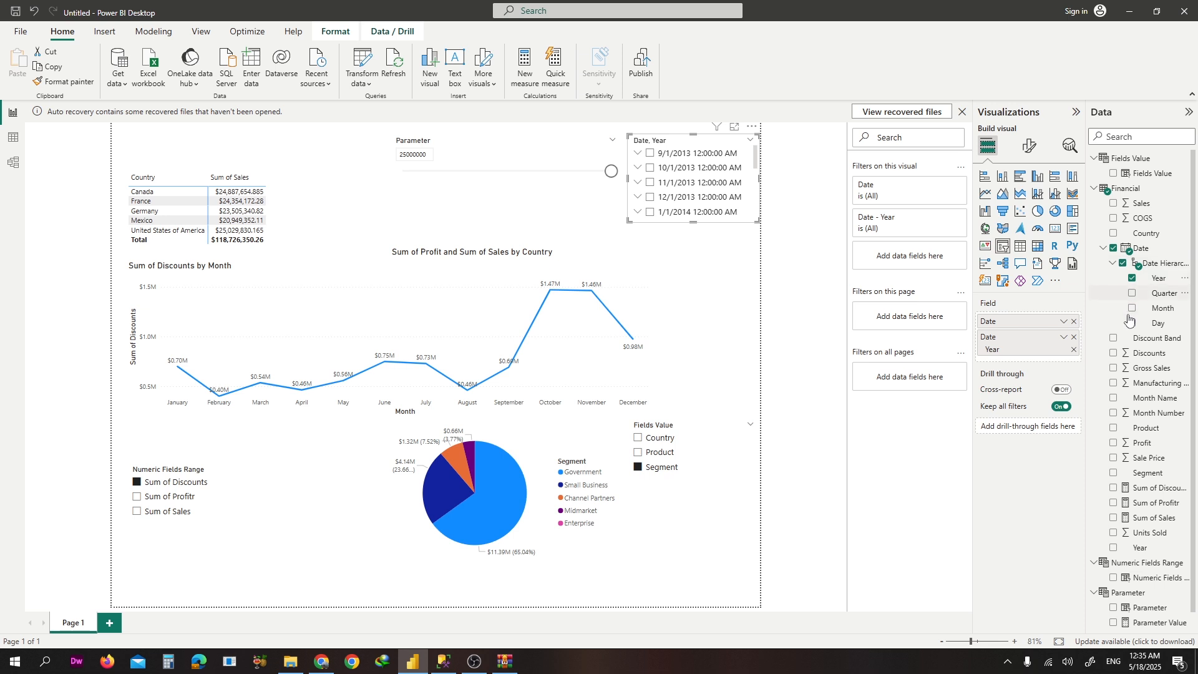
{"action": "left_click", "coordinate": [1074, 350]}
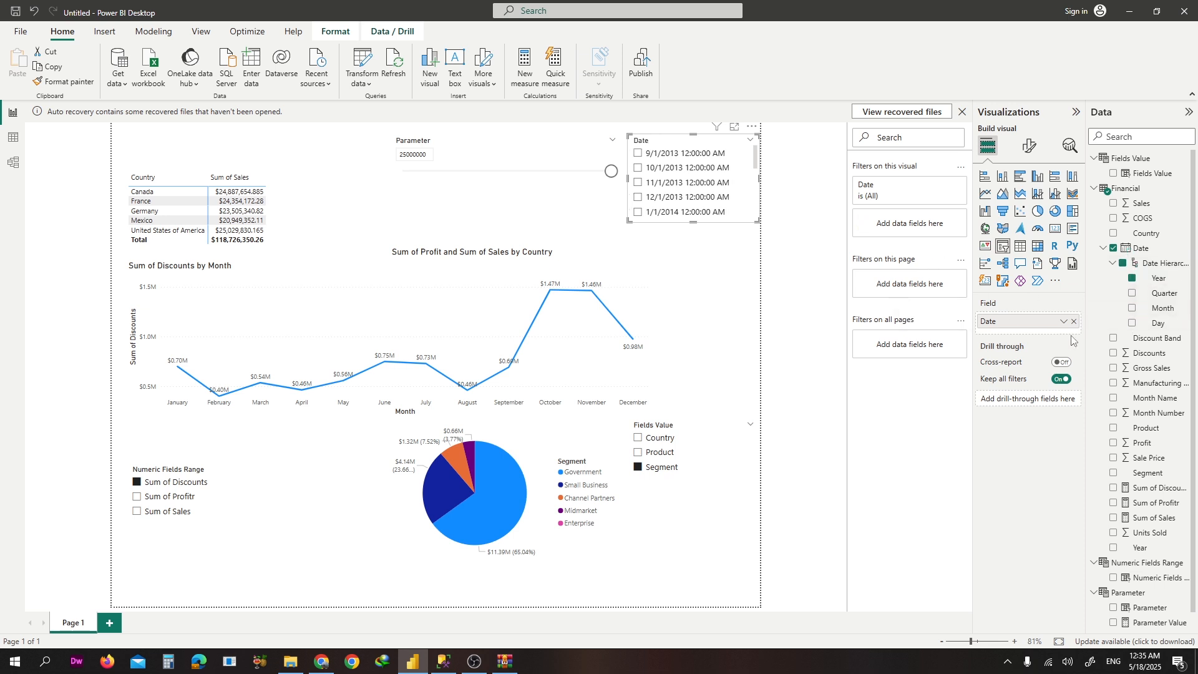
{"action": "left_click", "coordinate": [1074, 321]}
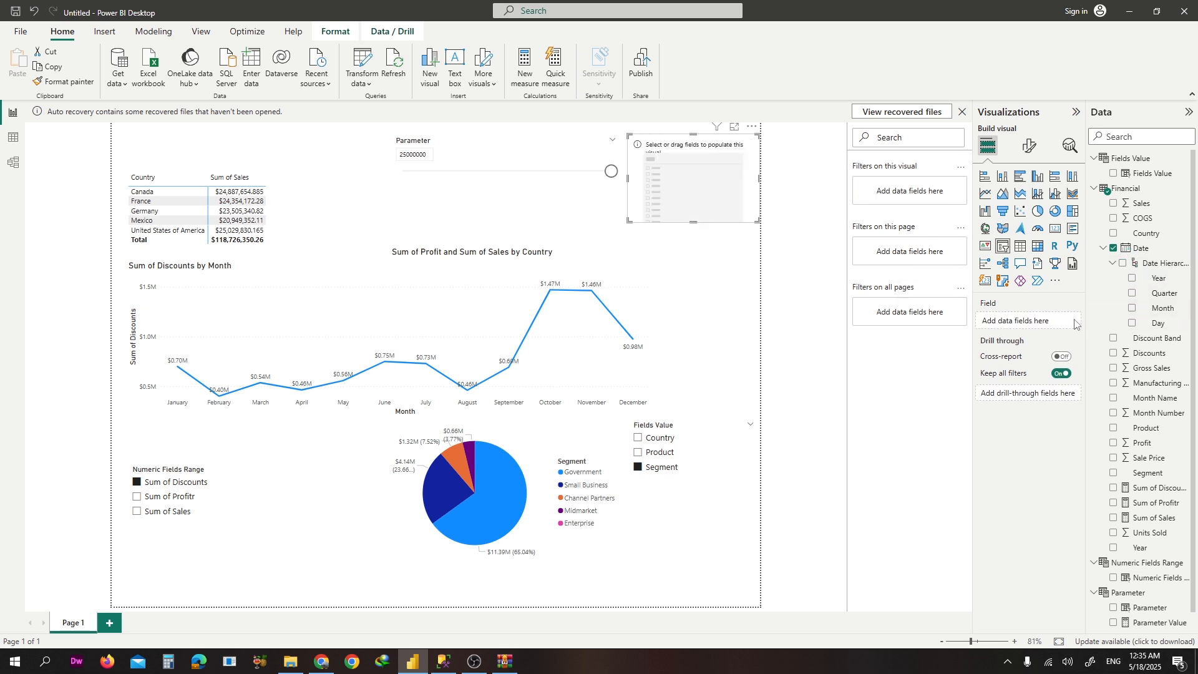
{"action": "left_click_drag", "start_coordinate": [1159, 280], "coordinate": [1045, 322]}
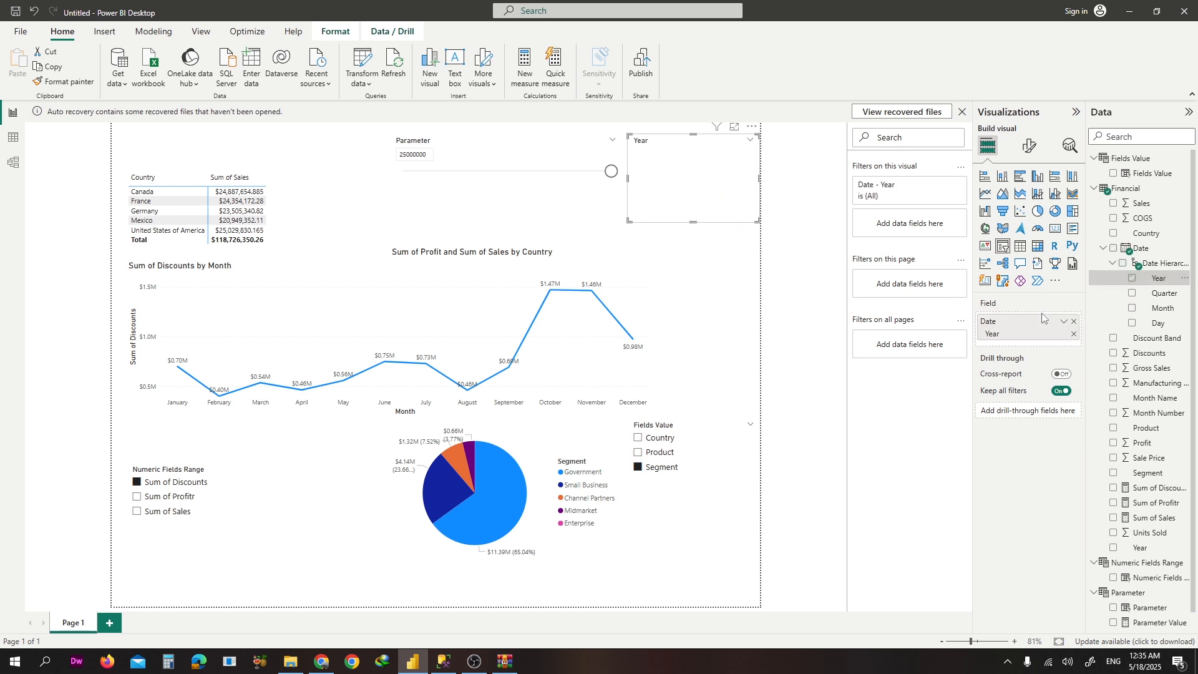
Place the Year slicer between the Numeric Fields Range slicer and the pie chart, and filter the report by 2013 and finally by 2014
{"action": "left_click_drag", "start_coordinate": [695, 202], "coordinate": [321, 513]}
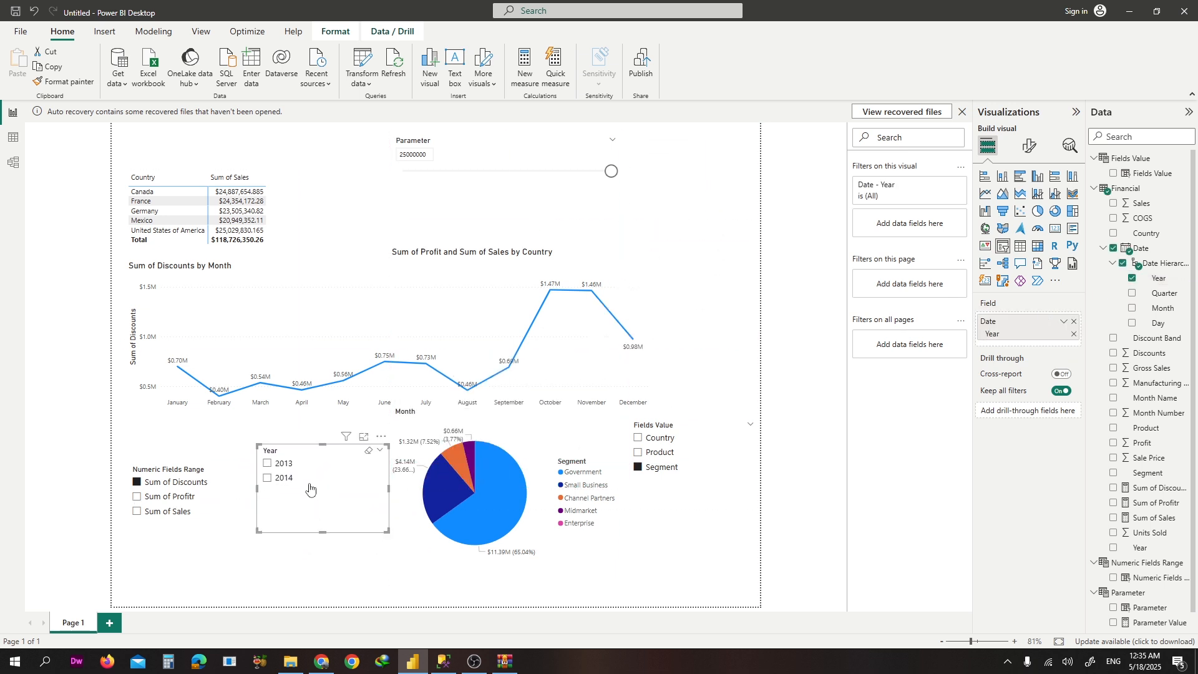
{"action": "left_click", "coordinate": [269, 465]}
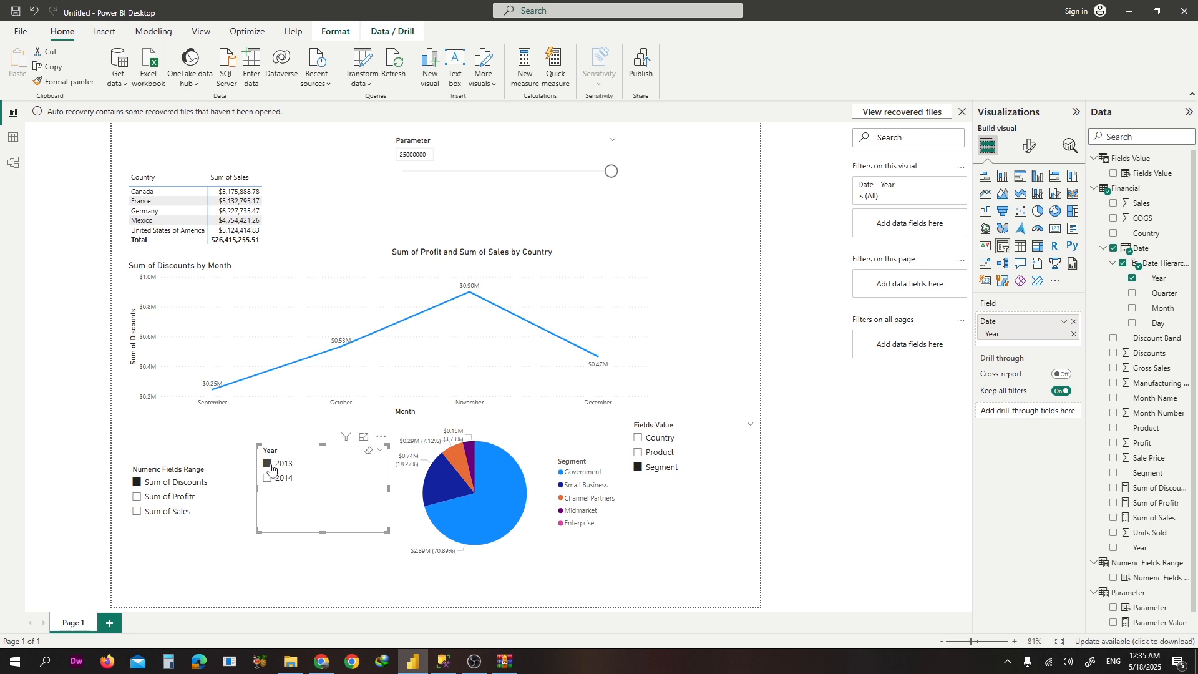
{"action": "left_click", "coordinate": [268, 479]}
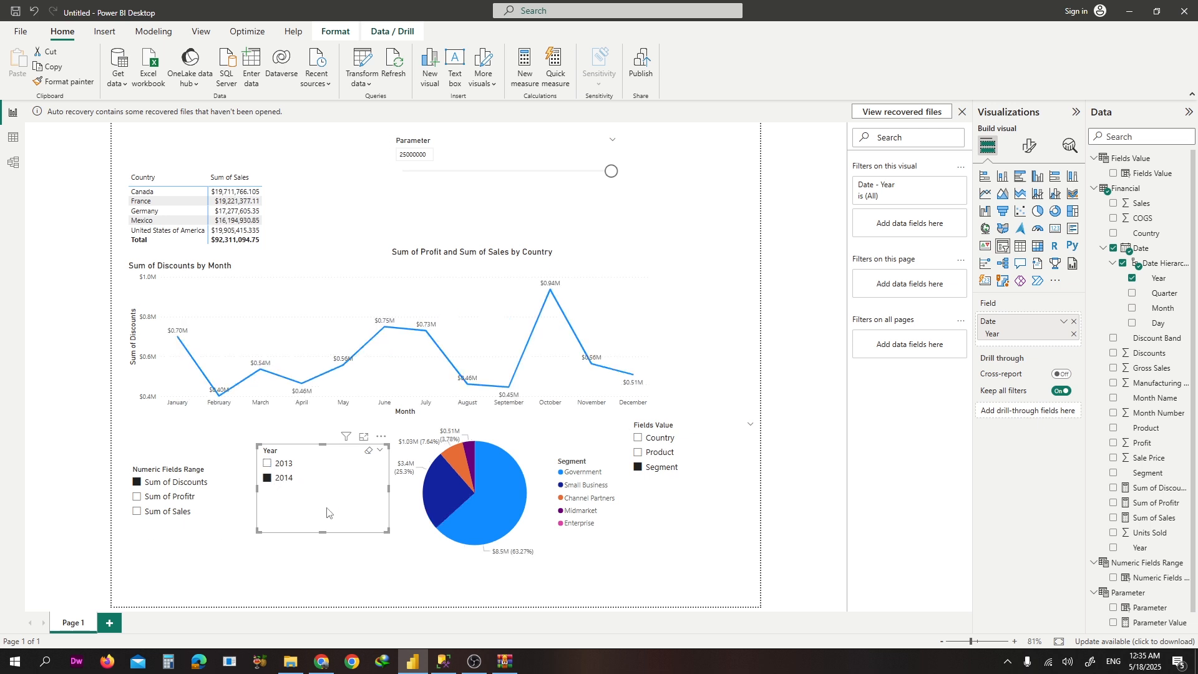
{"action": "left_click_drag", "start_coordinate": [328, 513], "coordinate": [305, 522]}
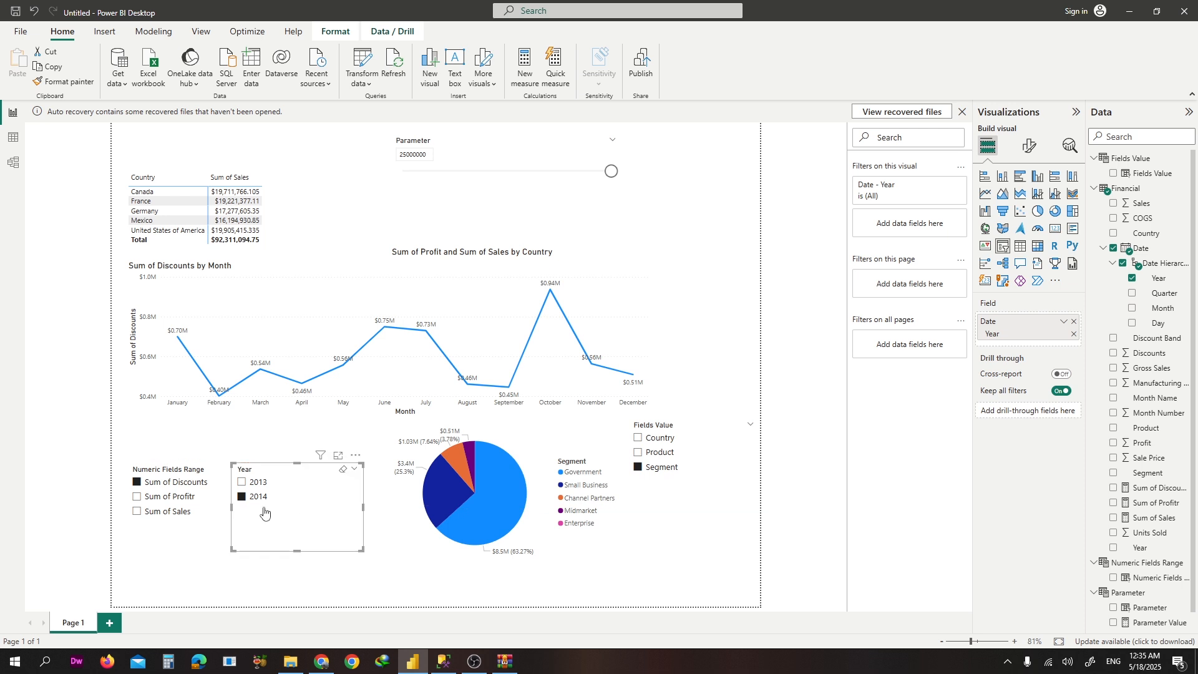
Compare the 2014 line chart for Sum of Profitr and Sum of Sales, ending with Sum of Profitr selected
{"action": "left_click", "coordinate": [137, 497]}
{"action": "left_click", "coordinate": [137, 511]}
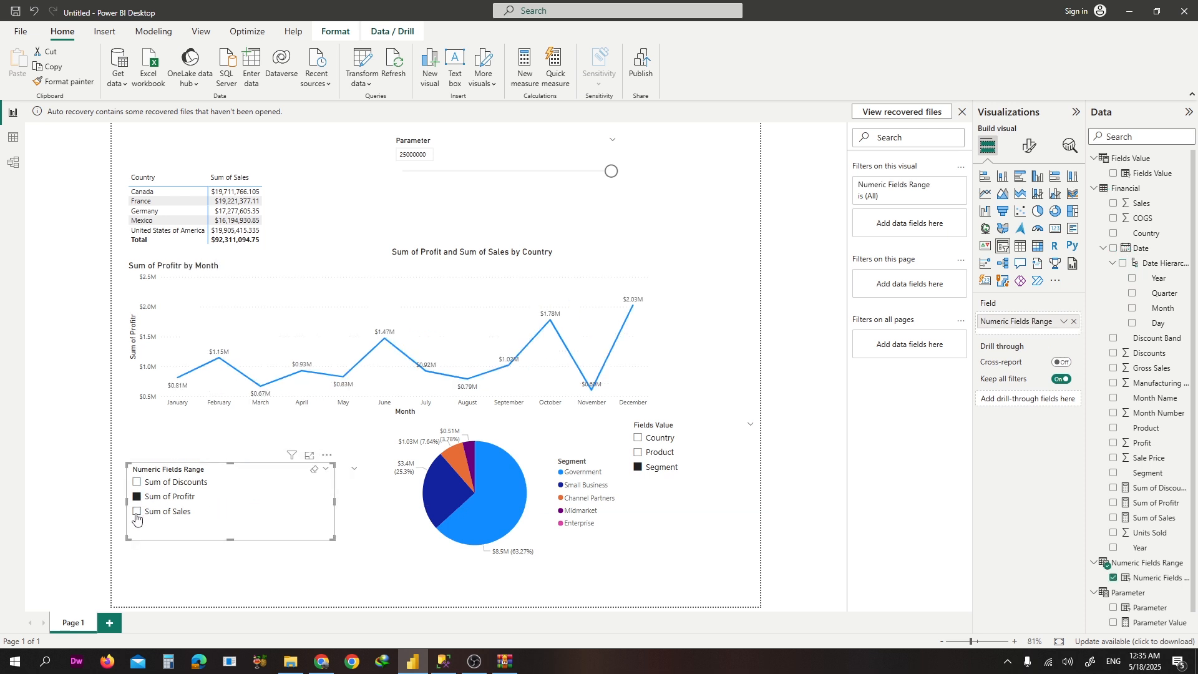
{"action": "left_click", "coordinate": [137, 497]}
{"action": "left_click", "coordinate": [474, 662]}
{"action": "left_click", "coordinate": [252, 535]}
{"action": "left_click", "coordinate": [315, 496]}
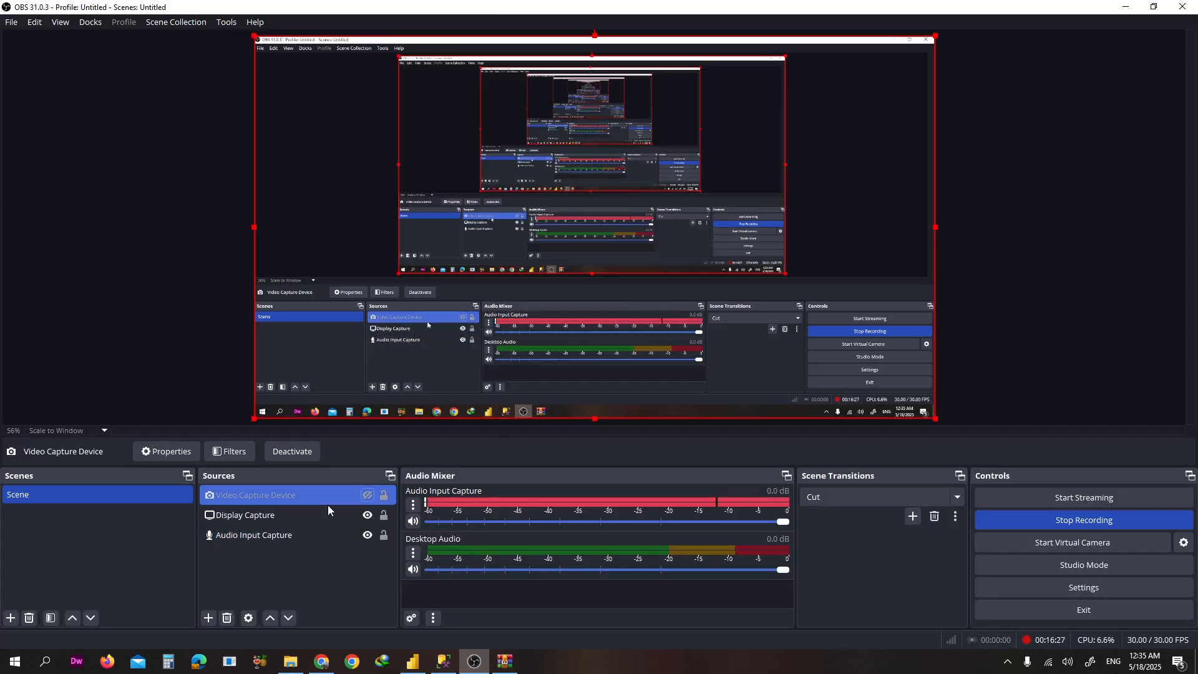